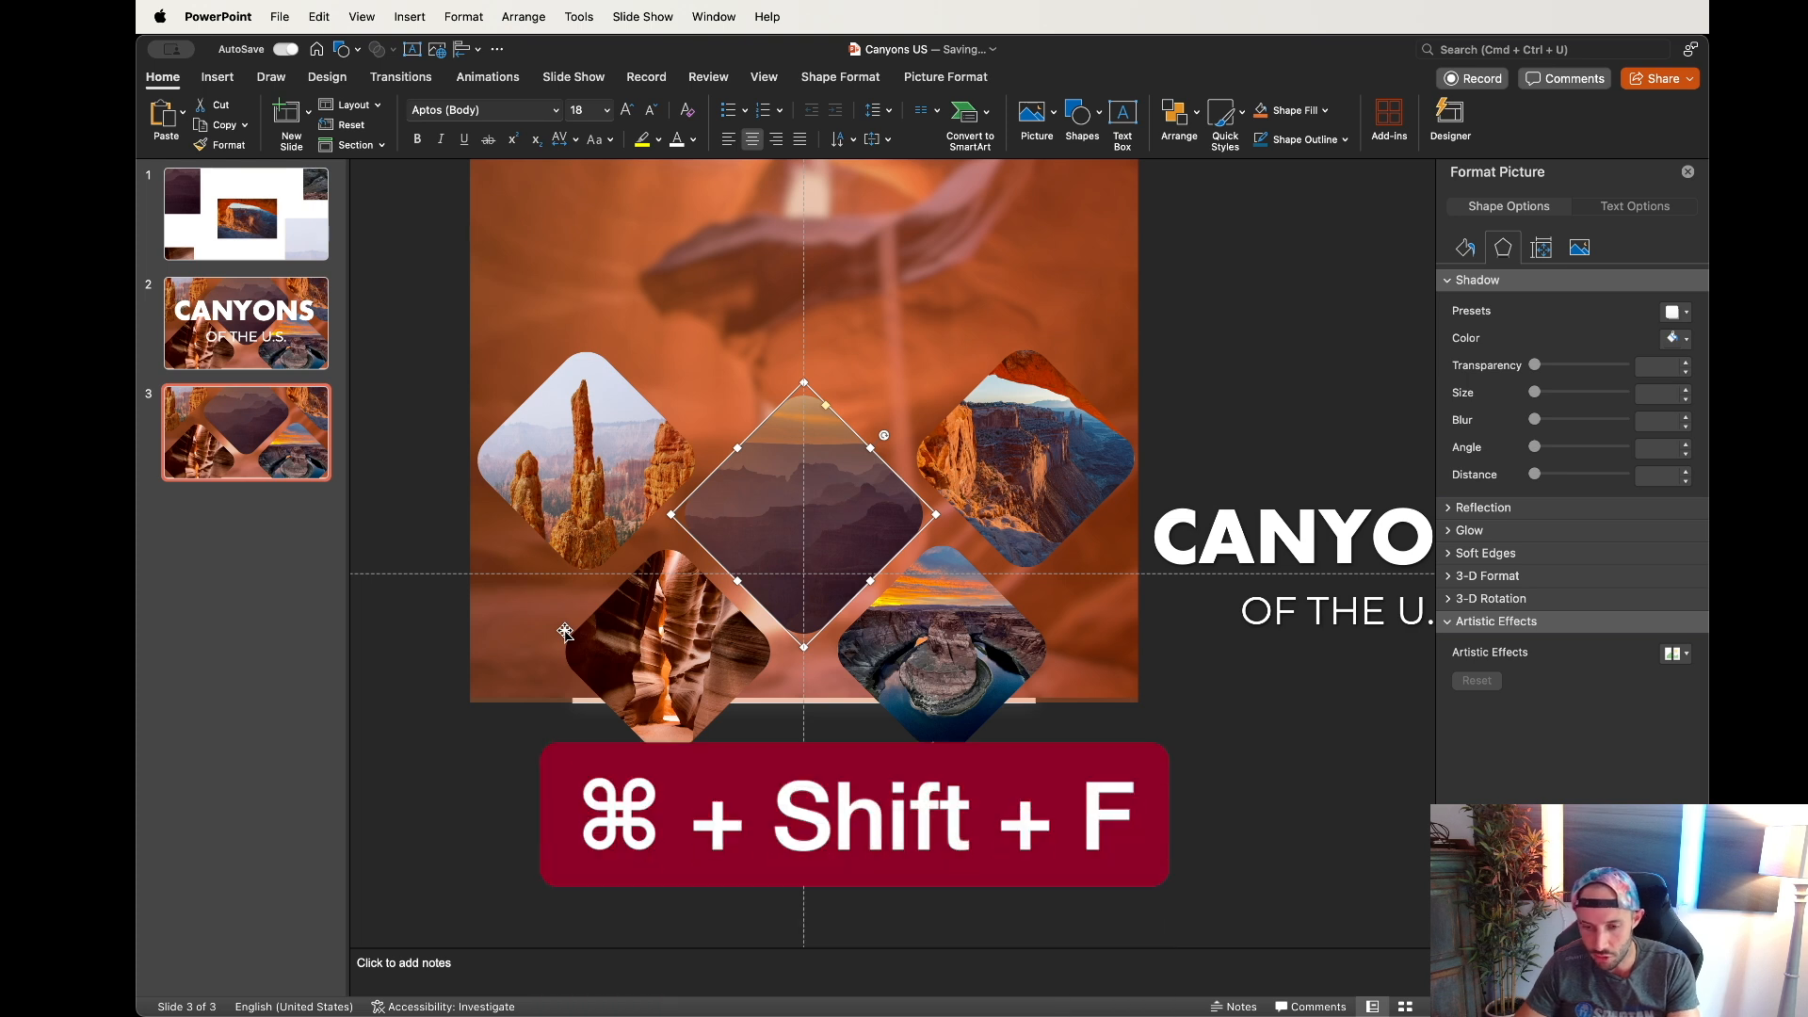
Step: Shift the blurred canyon background picture downward on slide 3
scroll(1117, 477, "down", 1)
left_click(424, 608)
scroll(625, 581, "down", 4)
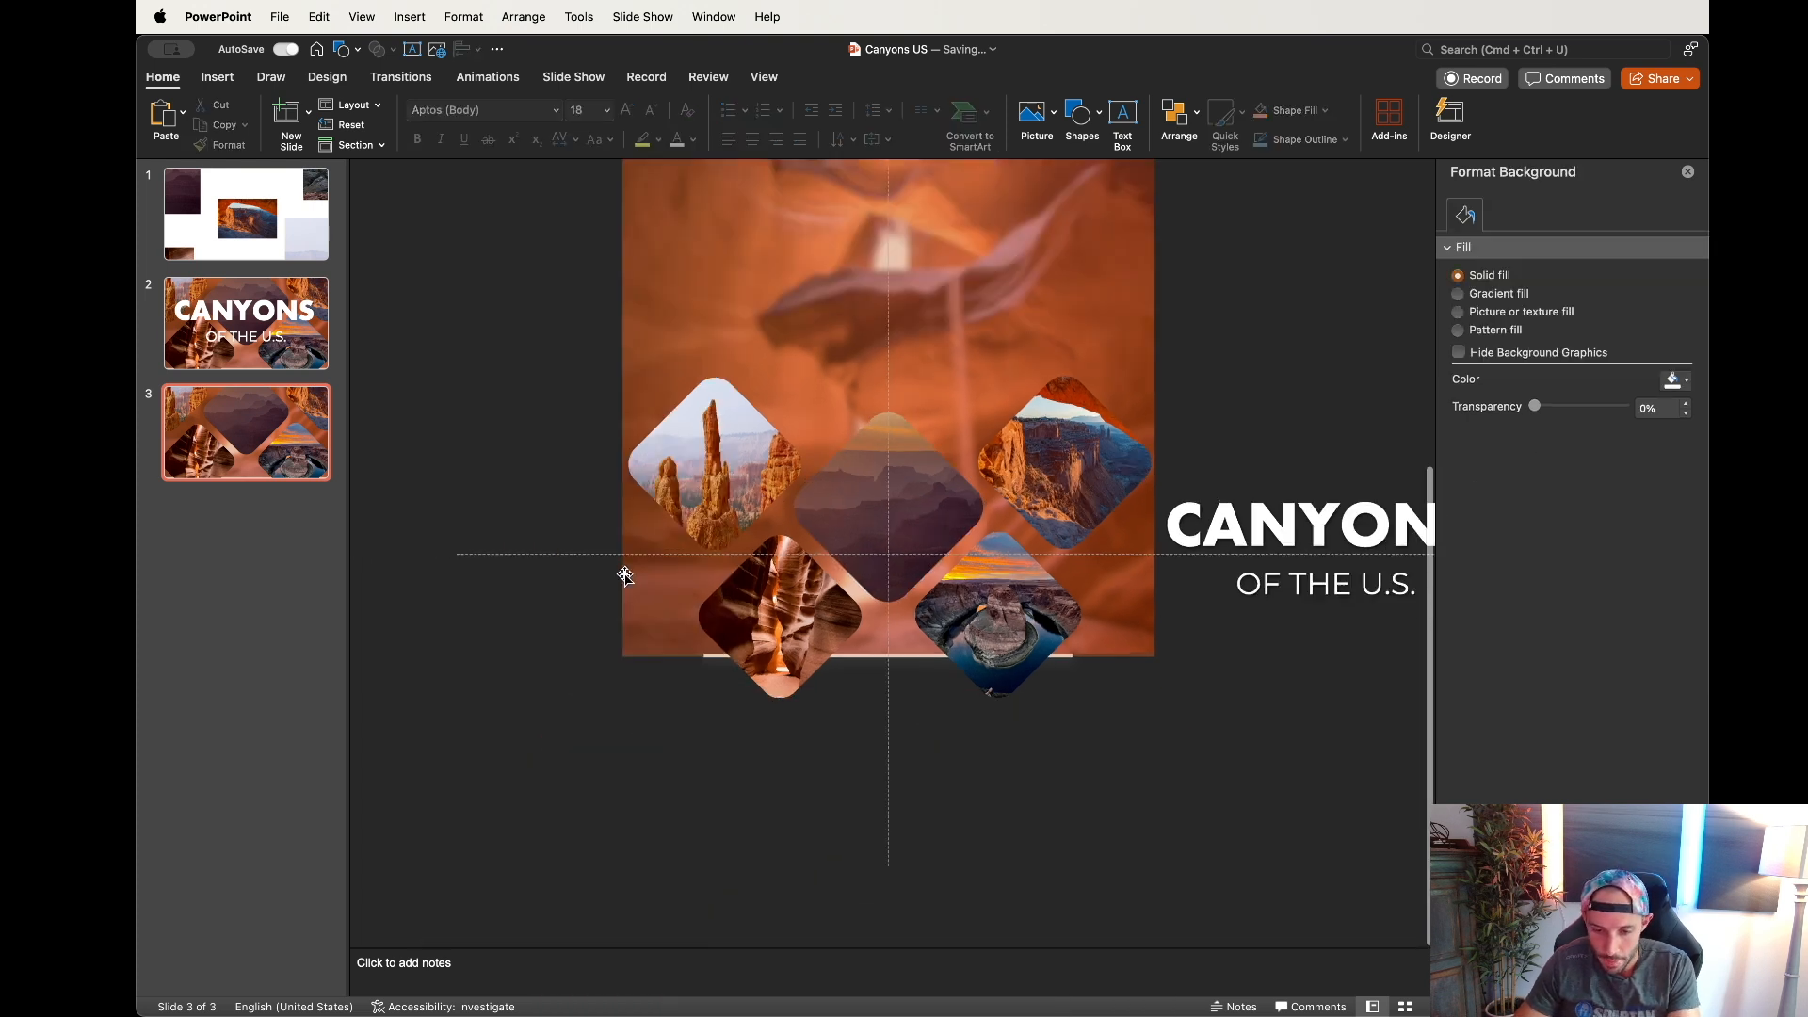
scroll(627, 580, "up", 5)
left_click_drag(964, 205, 962, 331)
Step: Move the four outer diamond pictures off the slide's left side and enlarge the remaining purple canyon diamond on the slide's left half
left_click_drag(723, 661, 382, 667)
scroll(424, 667, "left", 2)
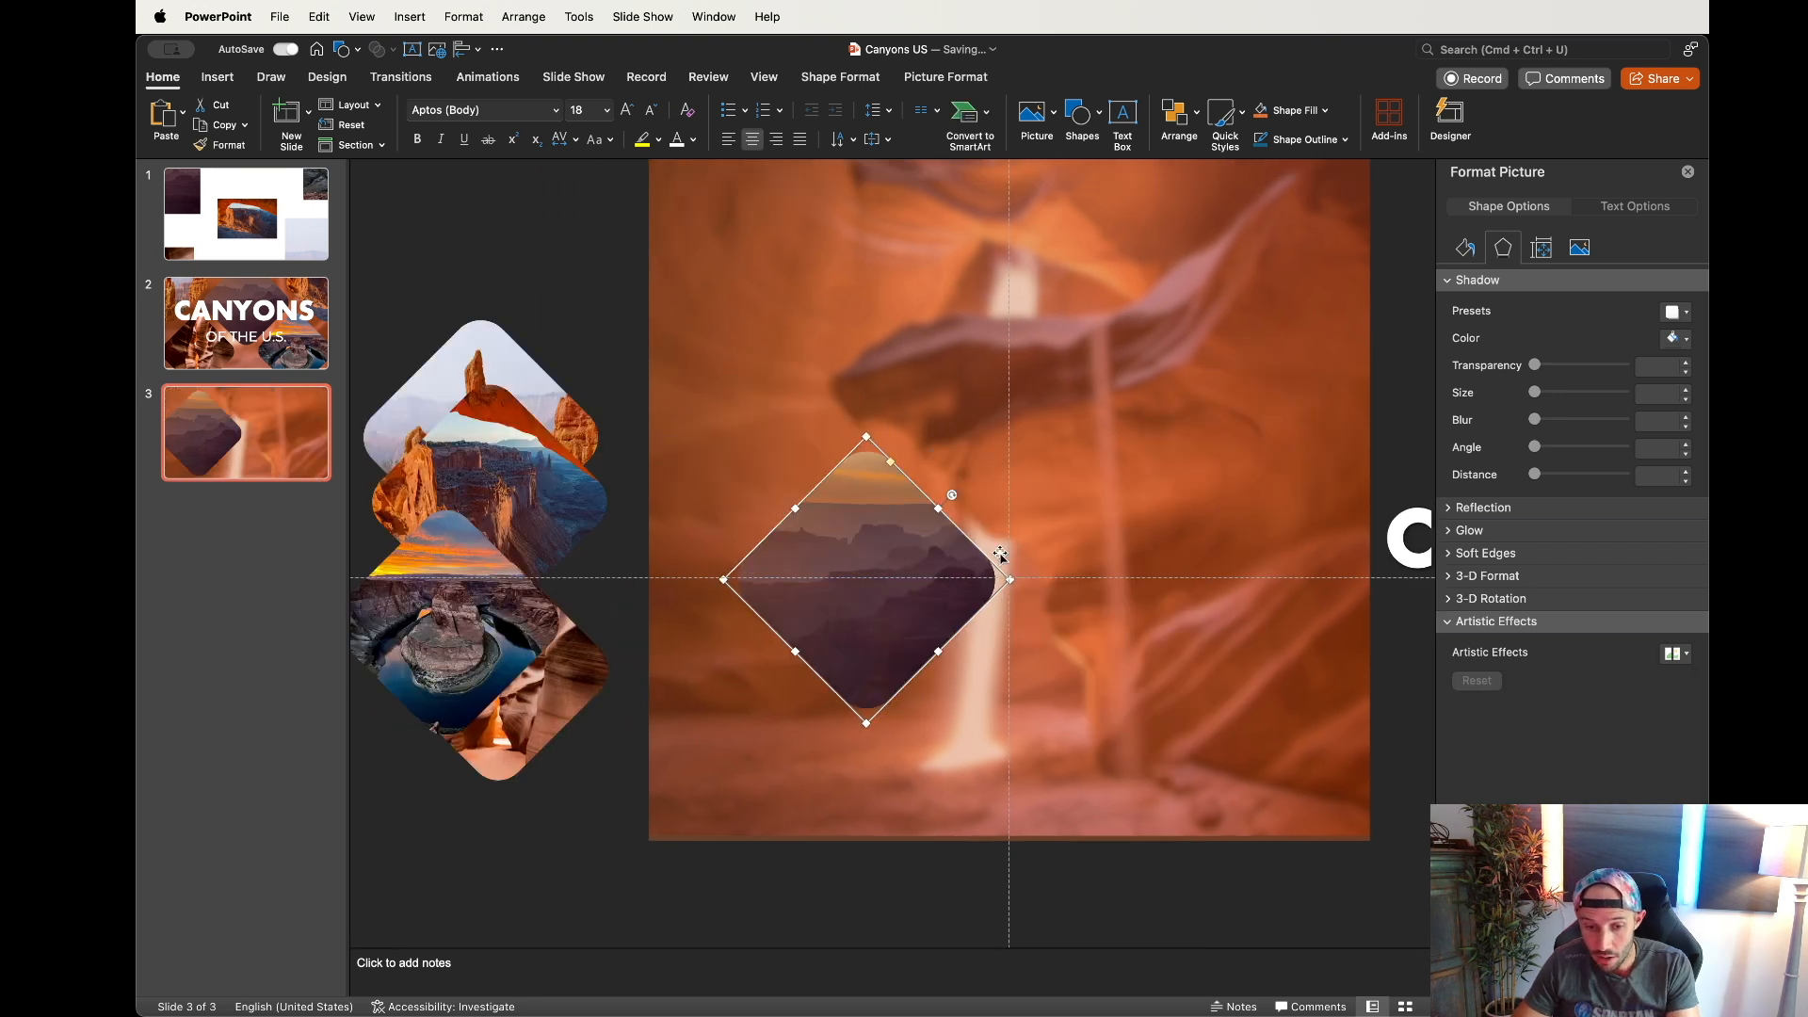
left_click_drag(1005, 579, 1074, 577)
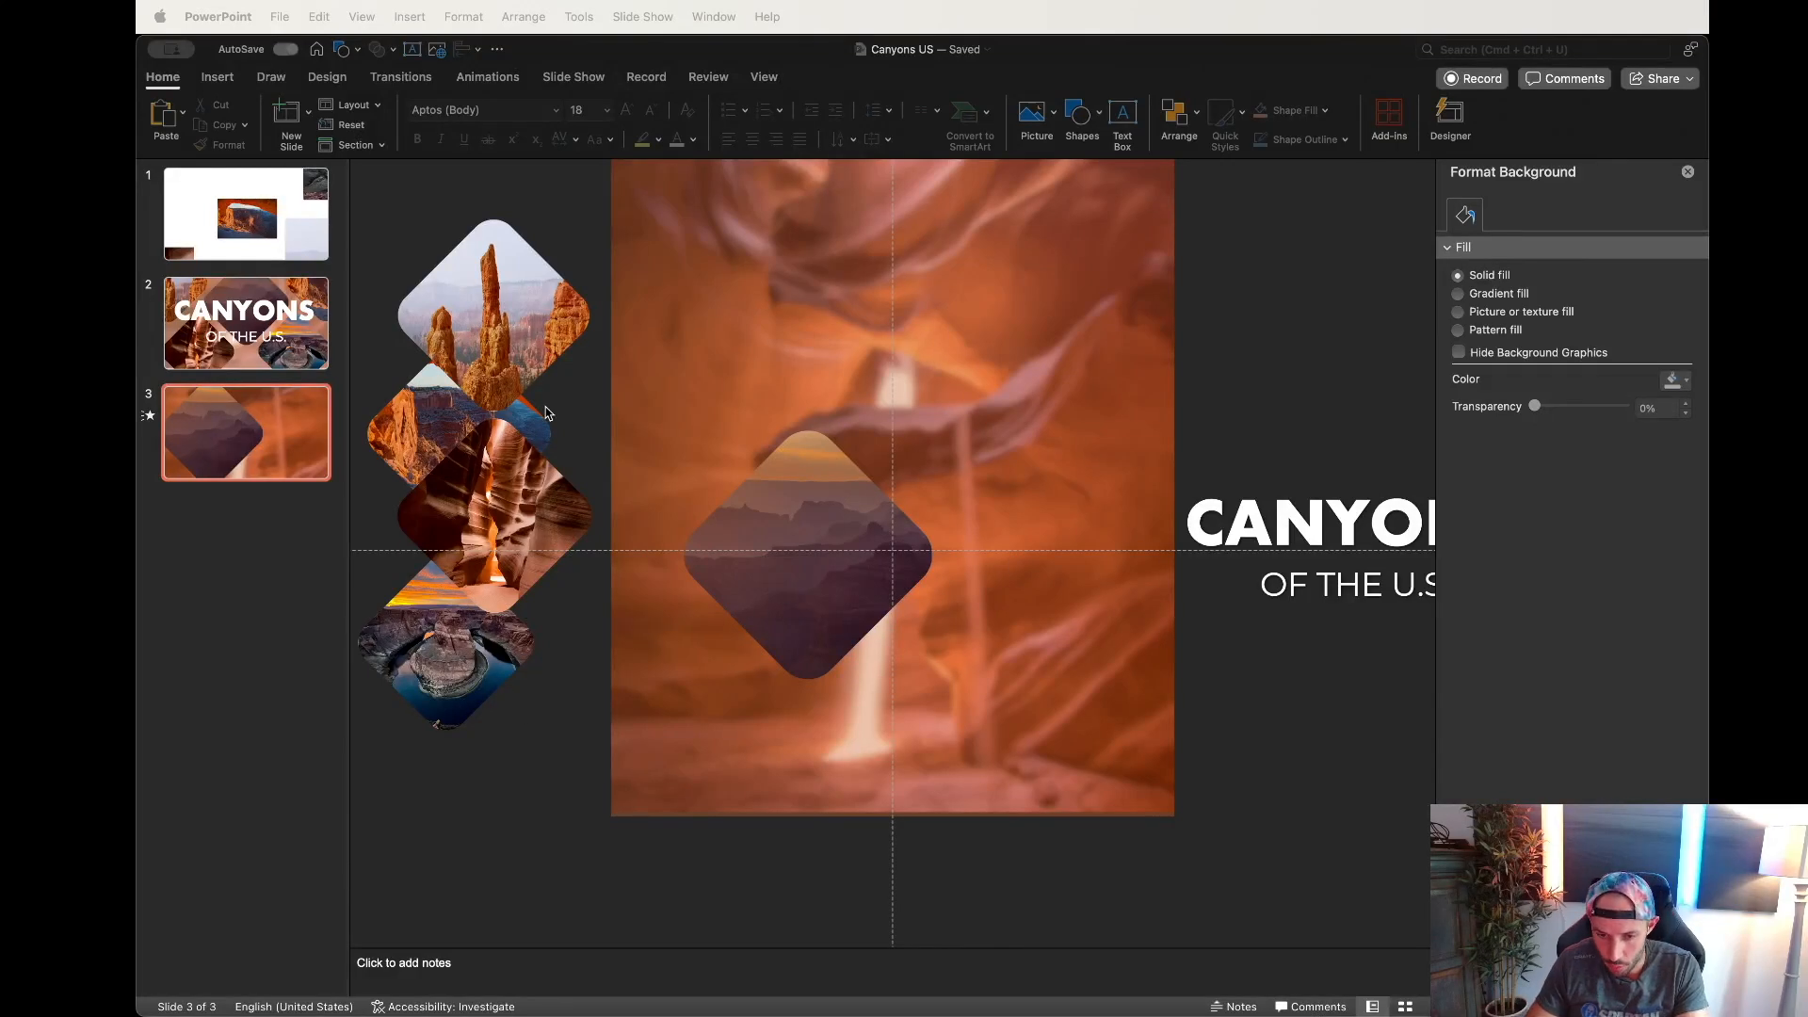
Step: Move the rock spires diamond to the upper left of the large canyon diamond and the slot canyon diamond to its lower left
left_click(499, 332)
left_click_drag(491, 305, 667, 419)
left_click_drag(567, 483, 693, 650)
Step: Shrink the rock spires and slot canyon diamonds together to about half size and bring the spires against the large diamond's upper-left edge
left_click(645, 430)
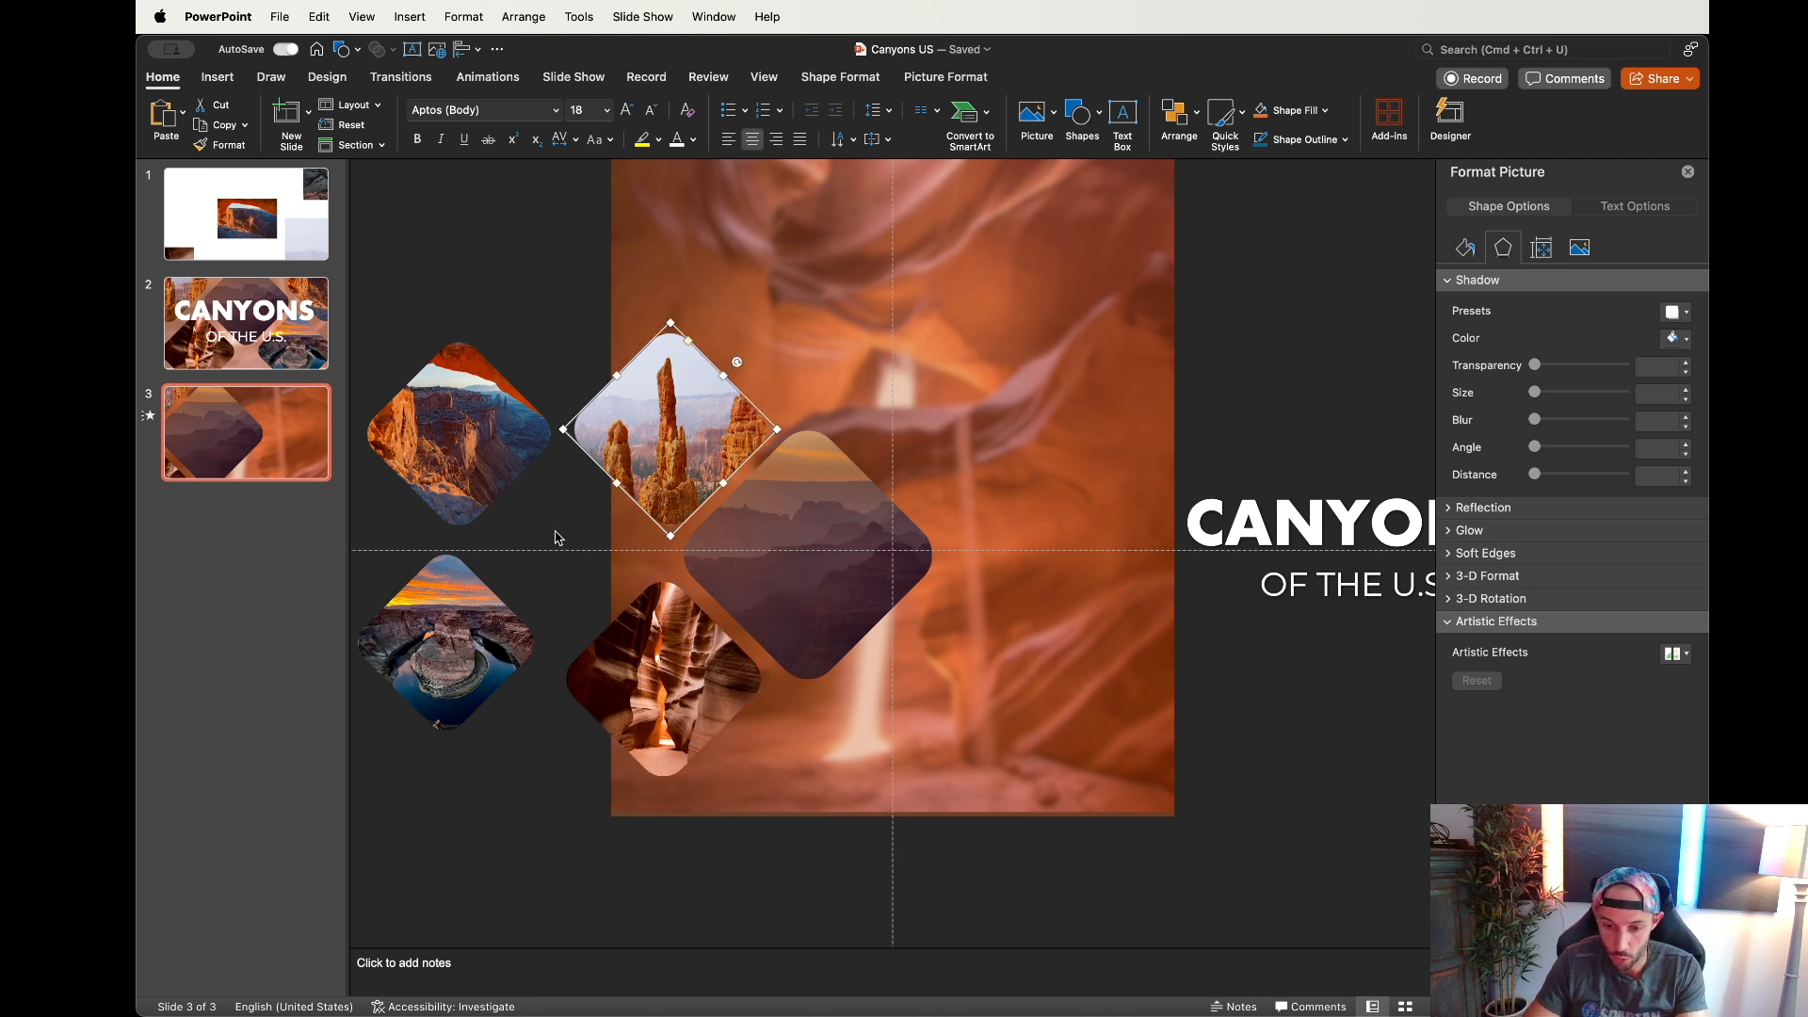
left_click(659, 597, "shift")
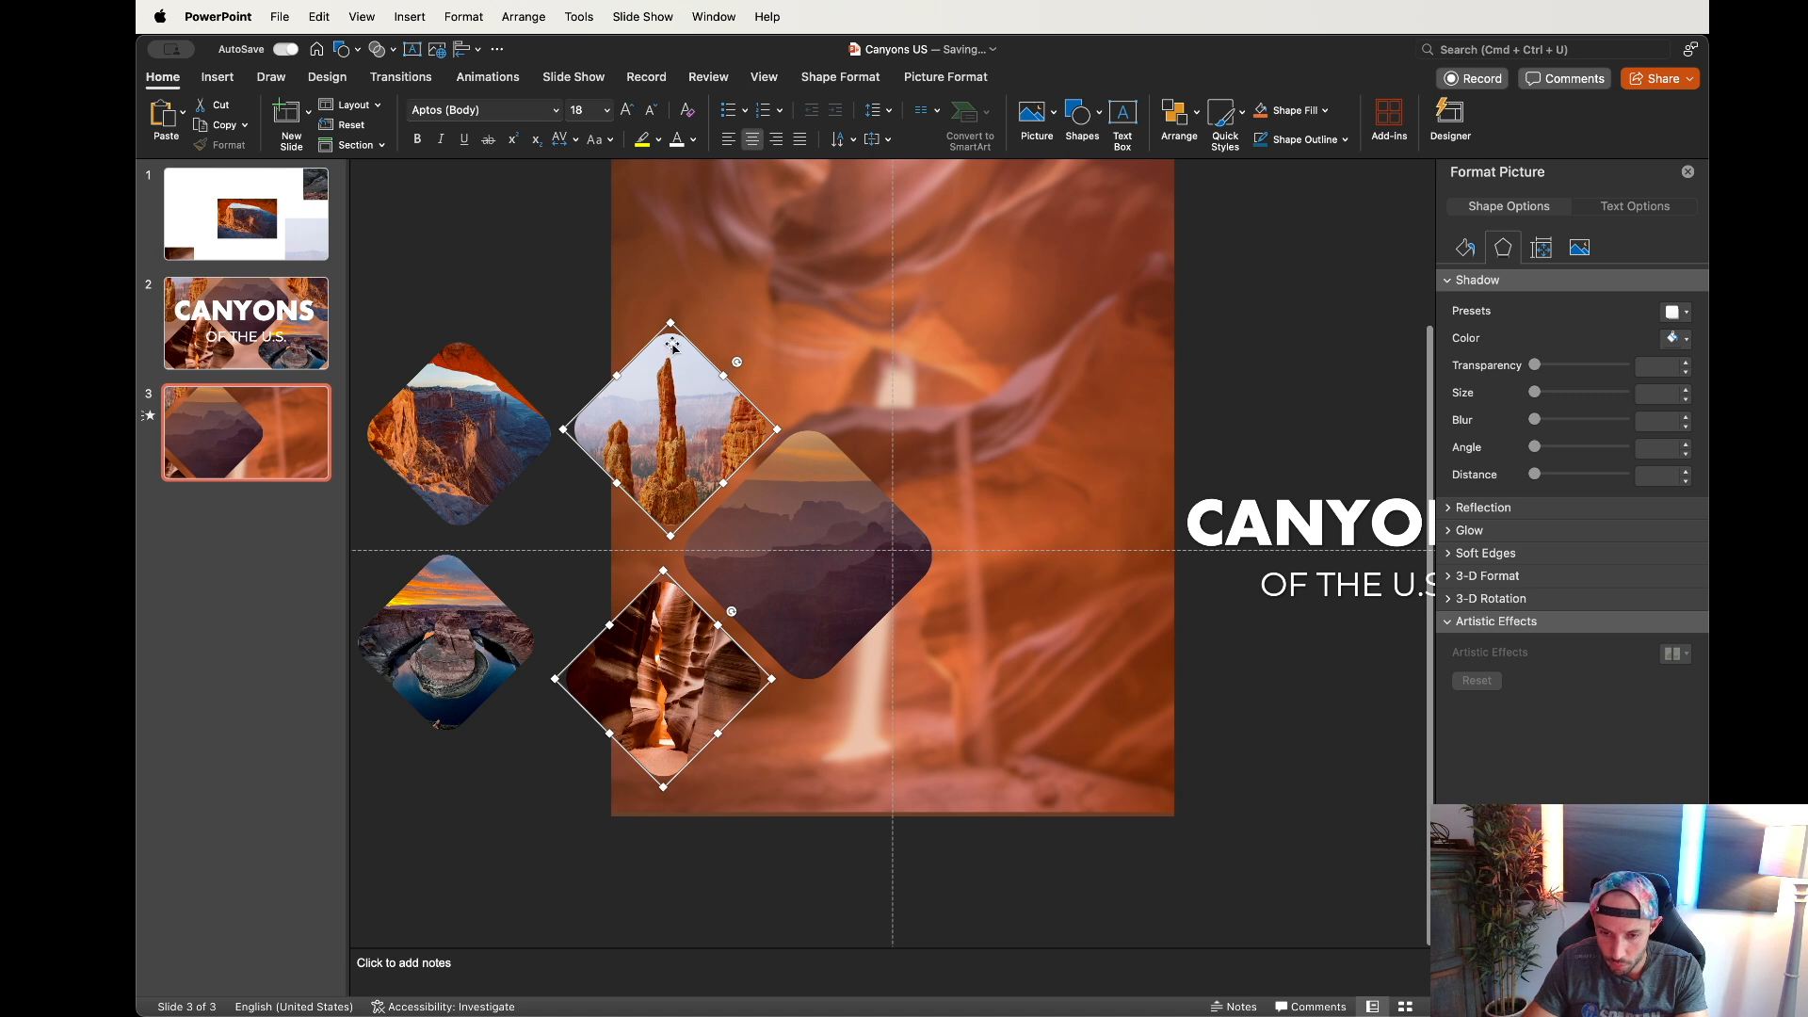
left_click_drag(670, 325, 671, 432)
left_click(567, 578)
left_click_drag(677, 495, 714, 471)
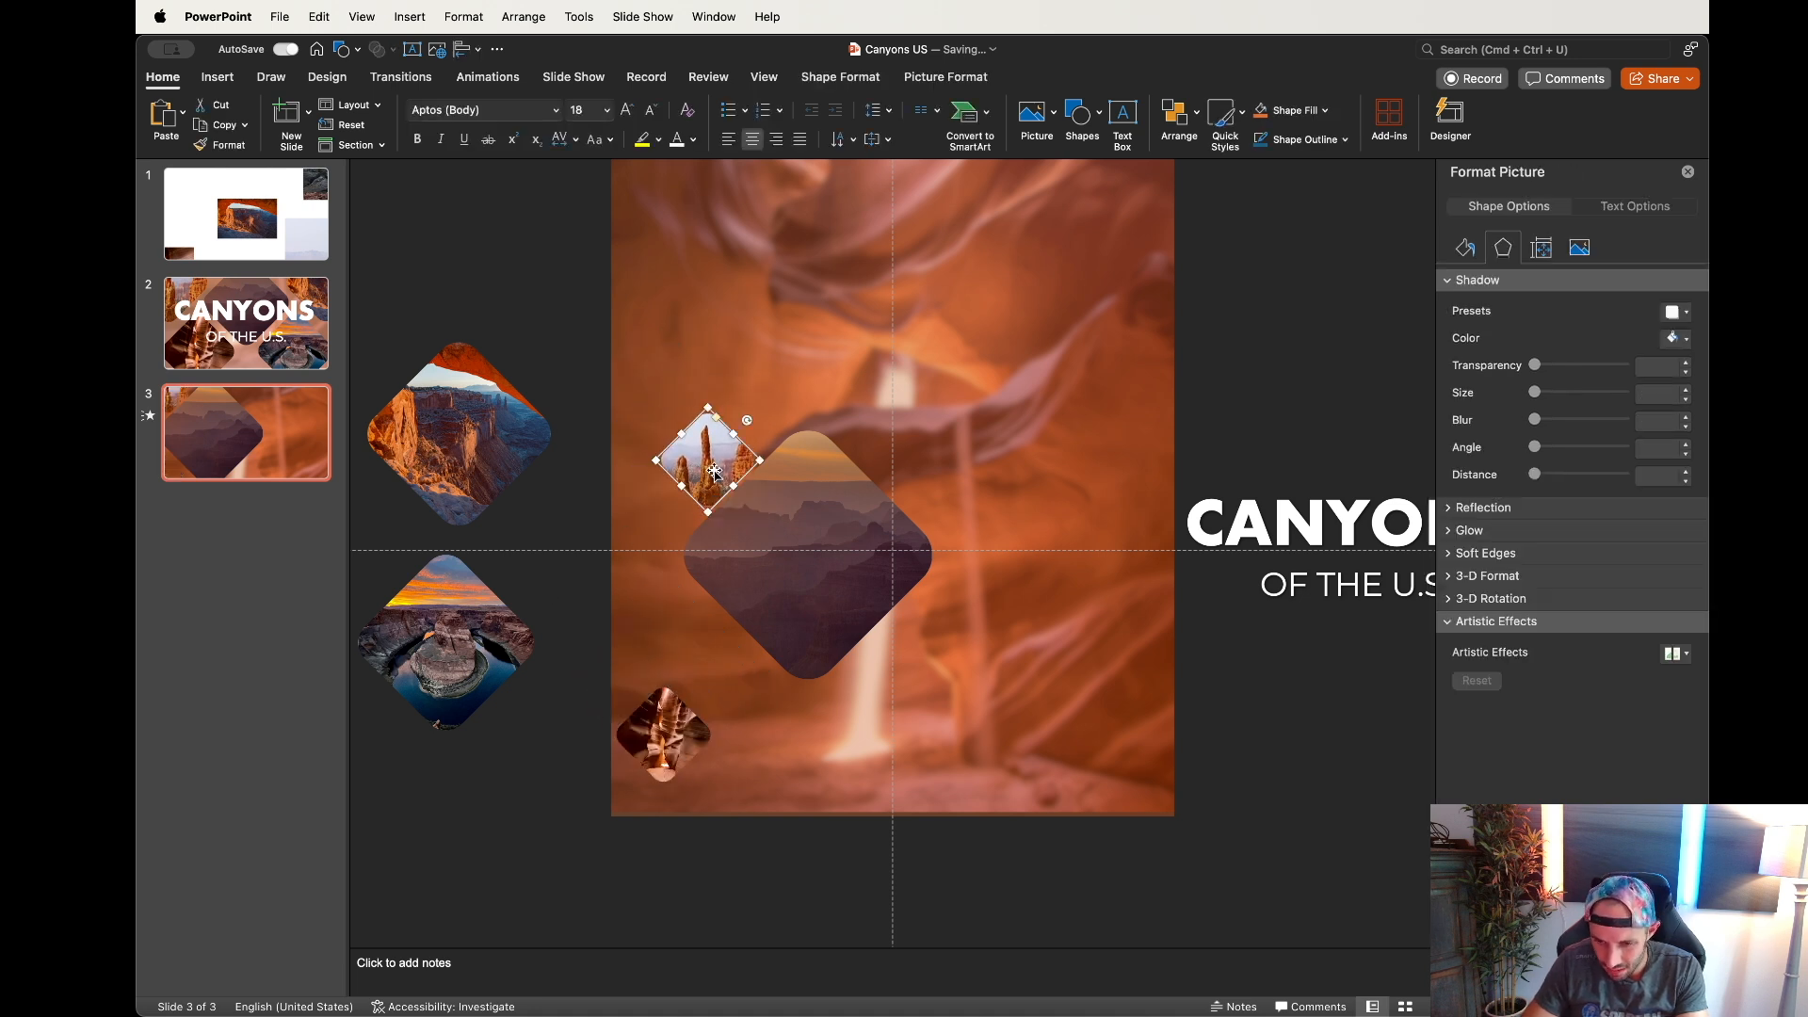
left_click(146, 411)
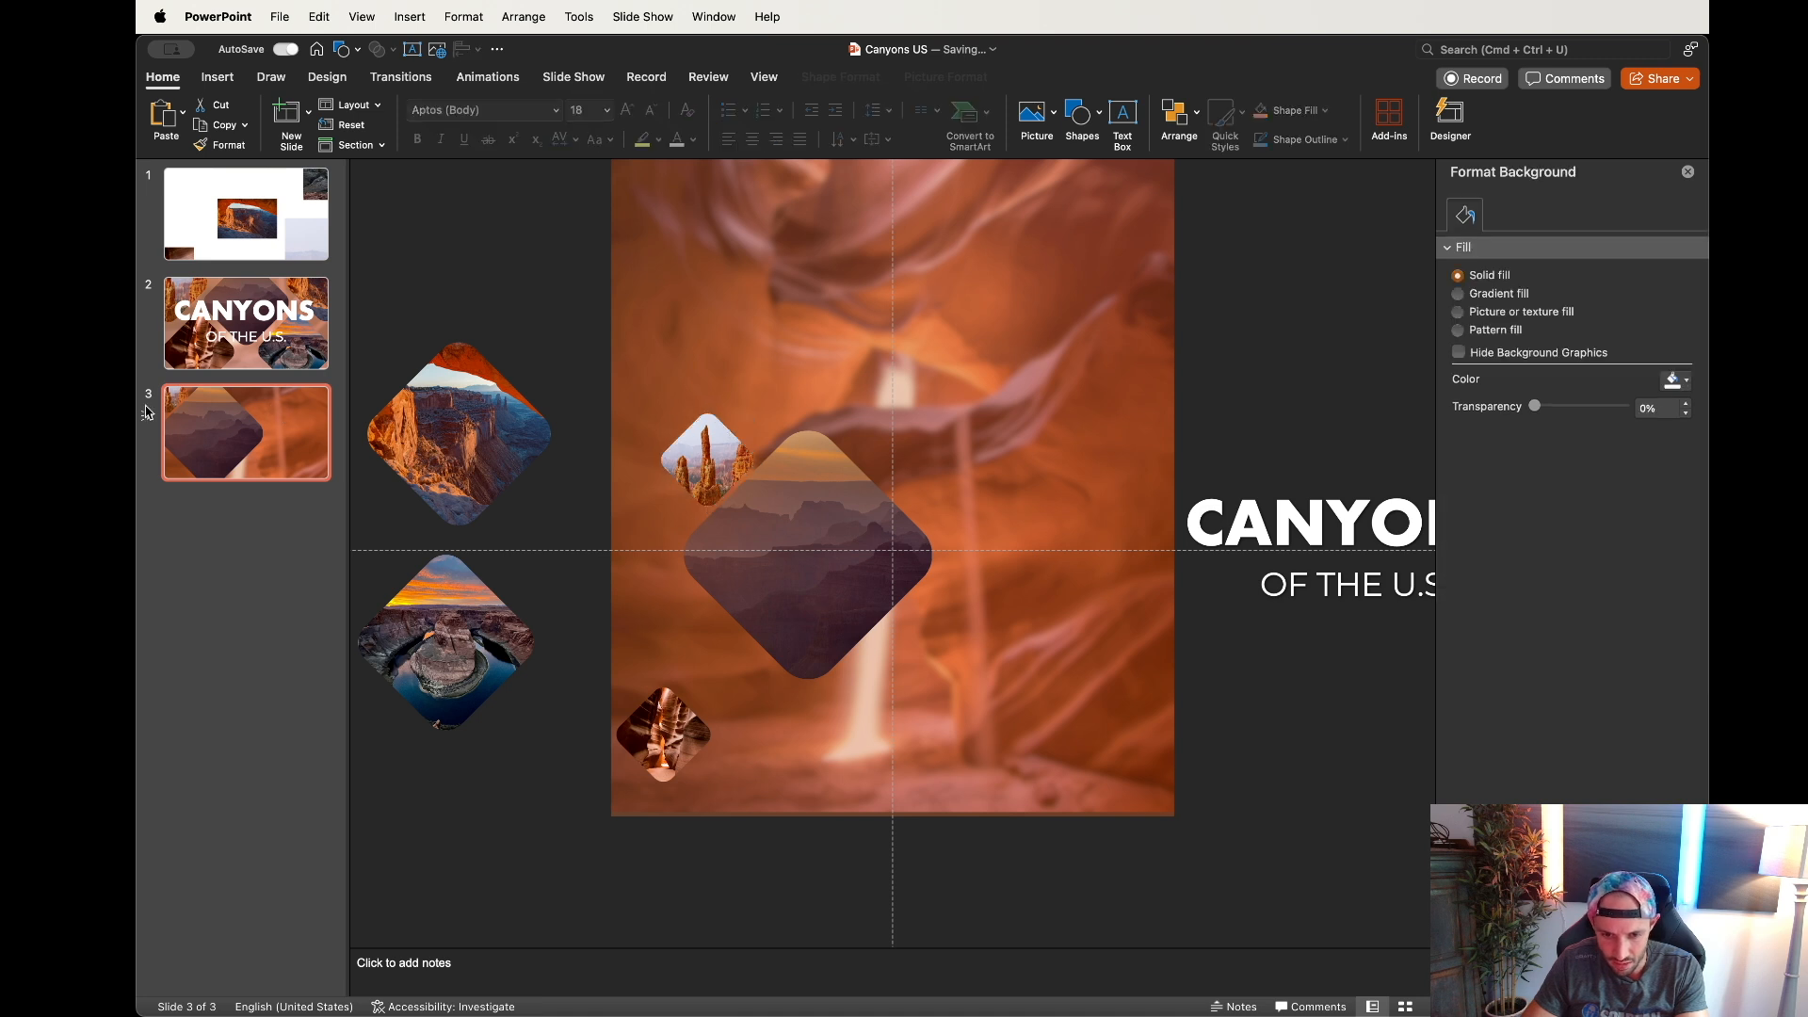
Step: Paste the semi-transparent rectangle onto slide 3 and layer it behind the diamonds but in front of the background picture
left_click_drag(1068, 543, 1176, 546)
key("super+z")
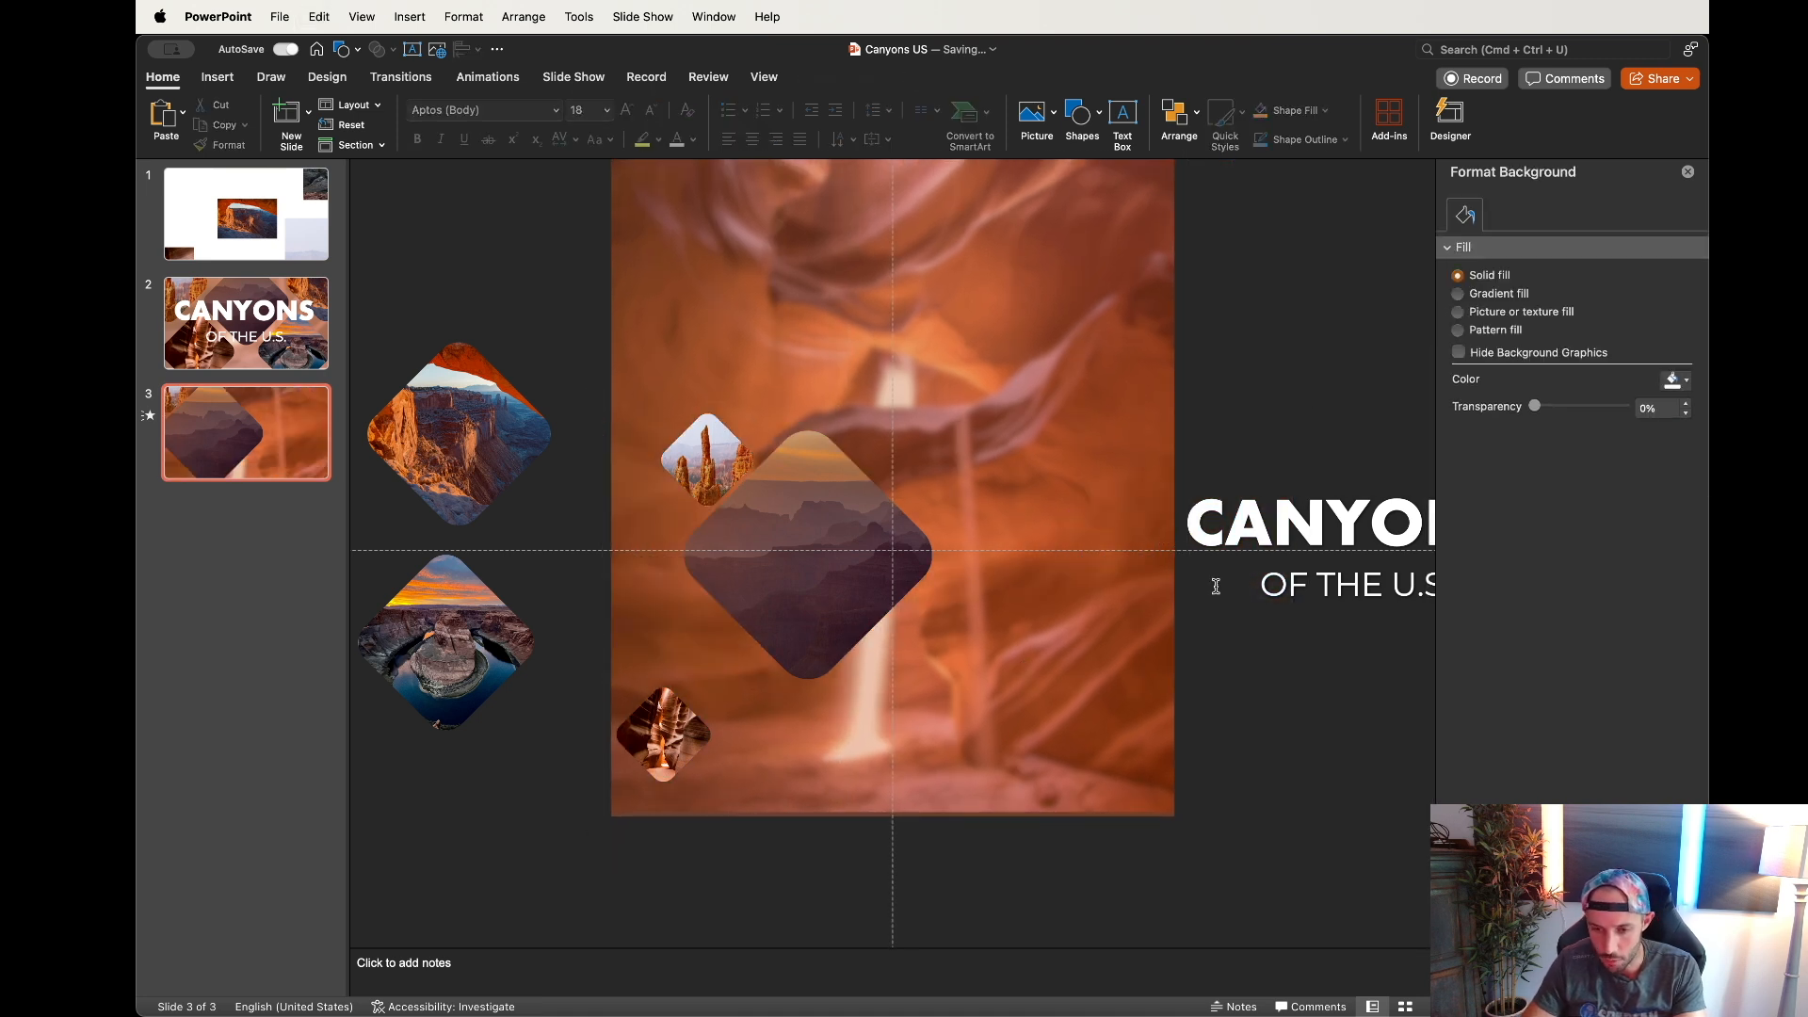
key("super+v")
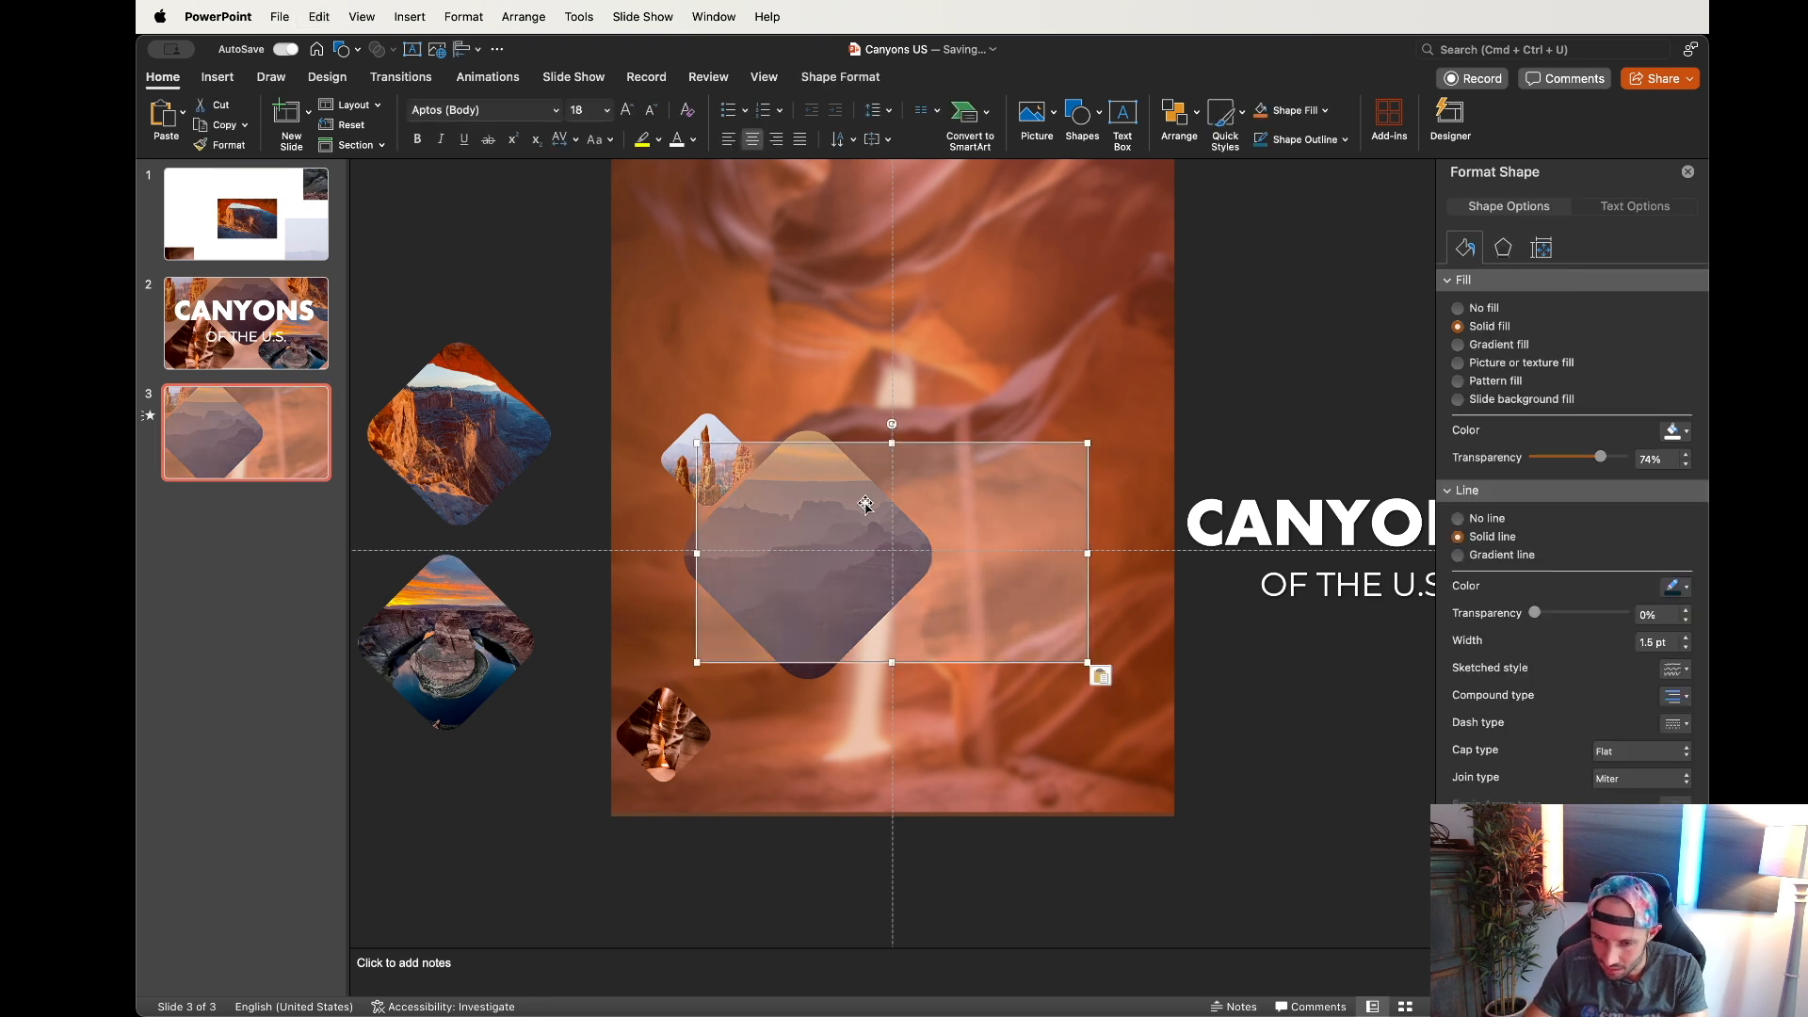
key("shift+super+b")
key("alt+shift+super+f")
left_click(1323, 347)
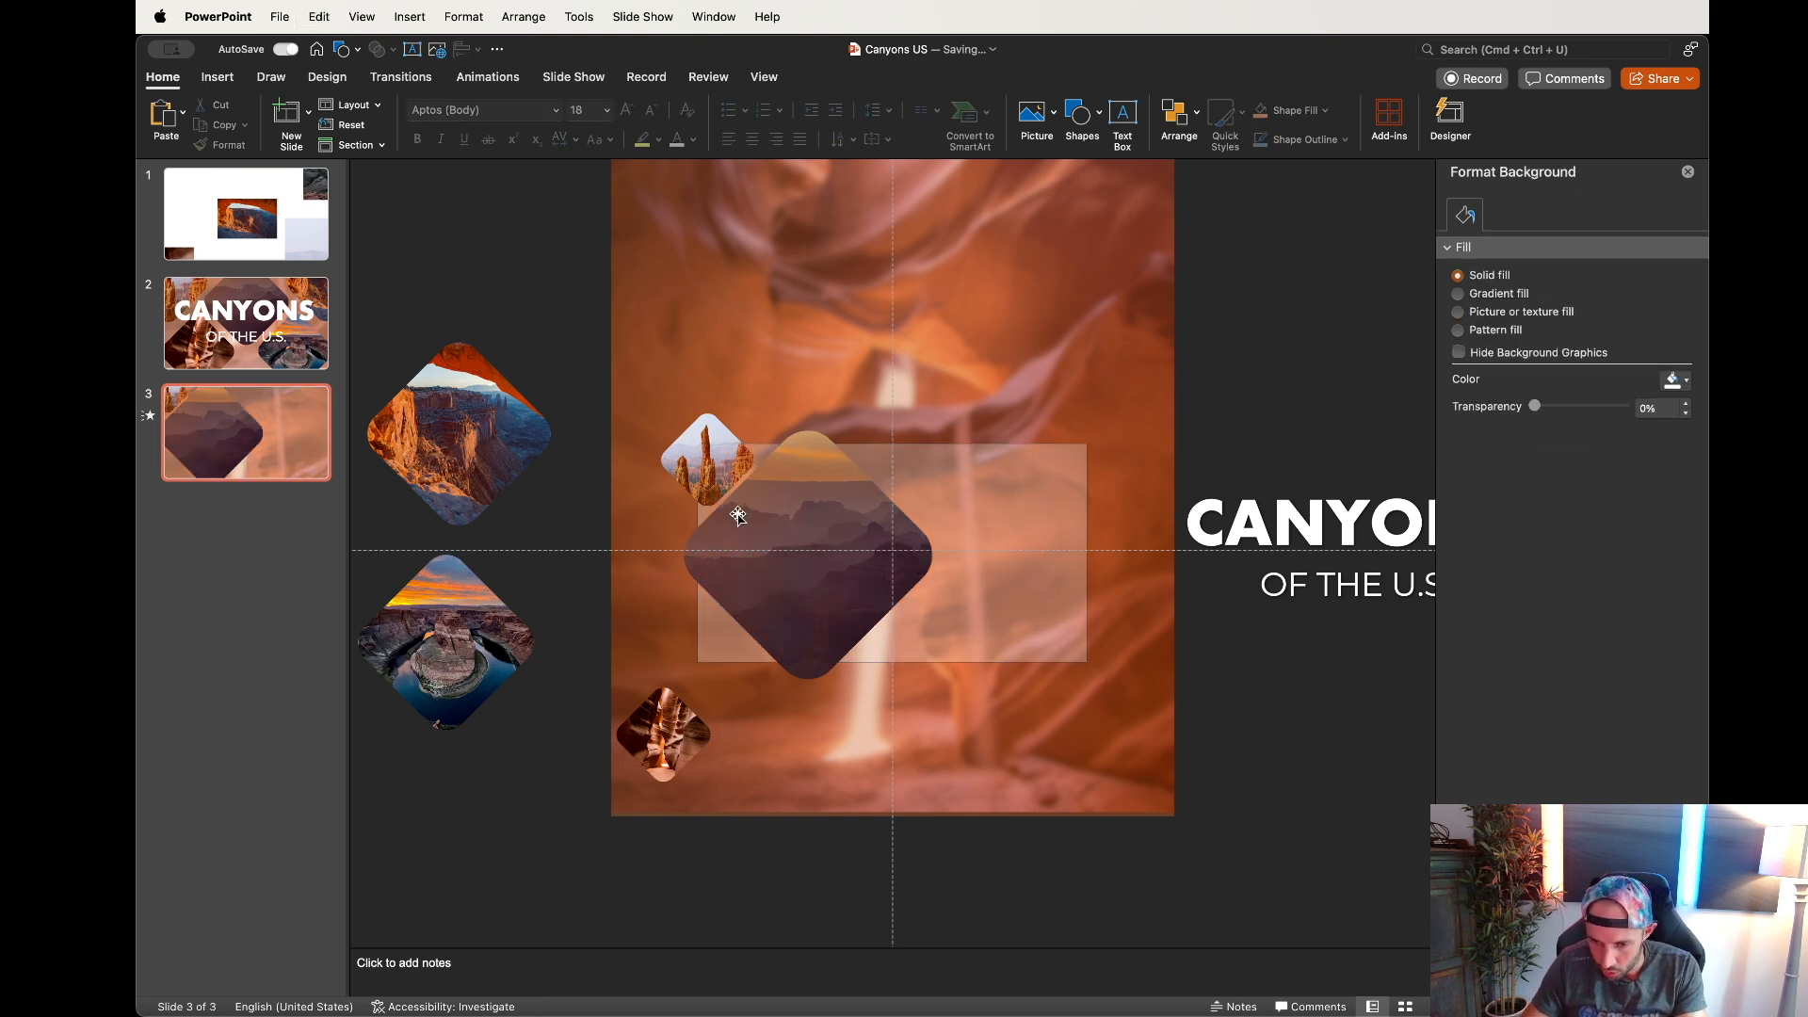
Step: Position the two small diamonds over the rectangle's left corners, evenly spaced from the large canyon diamond
scroll(737, 515, "up", 3)
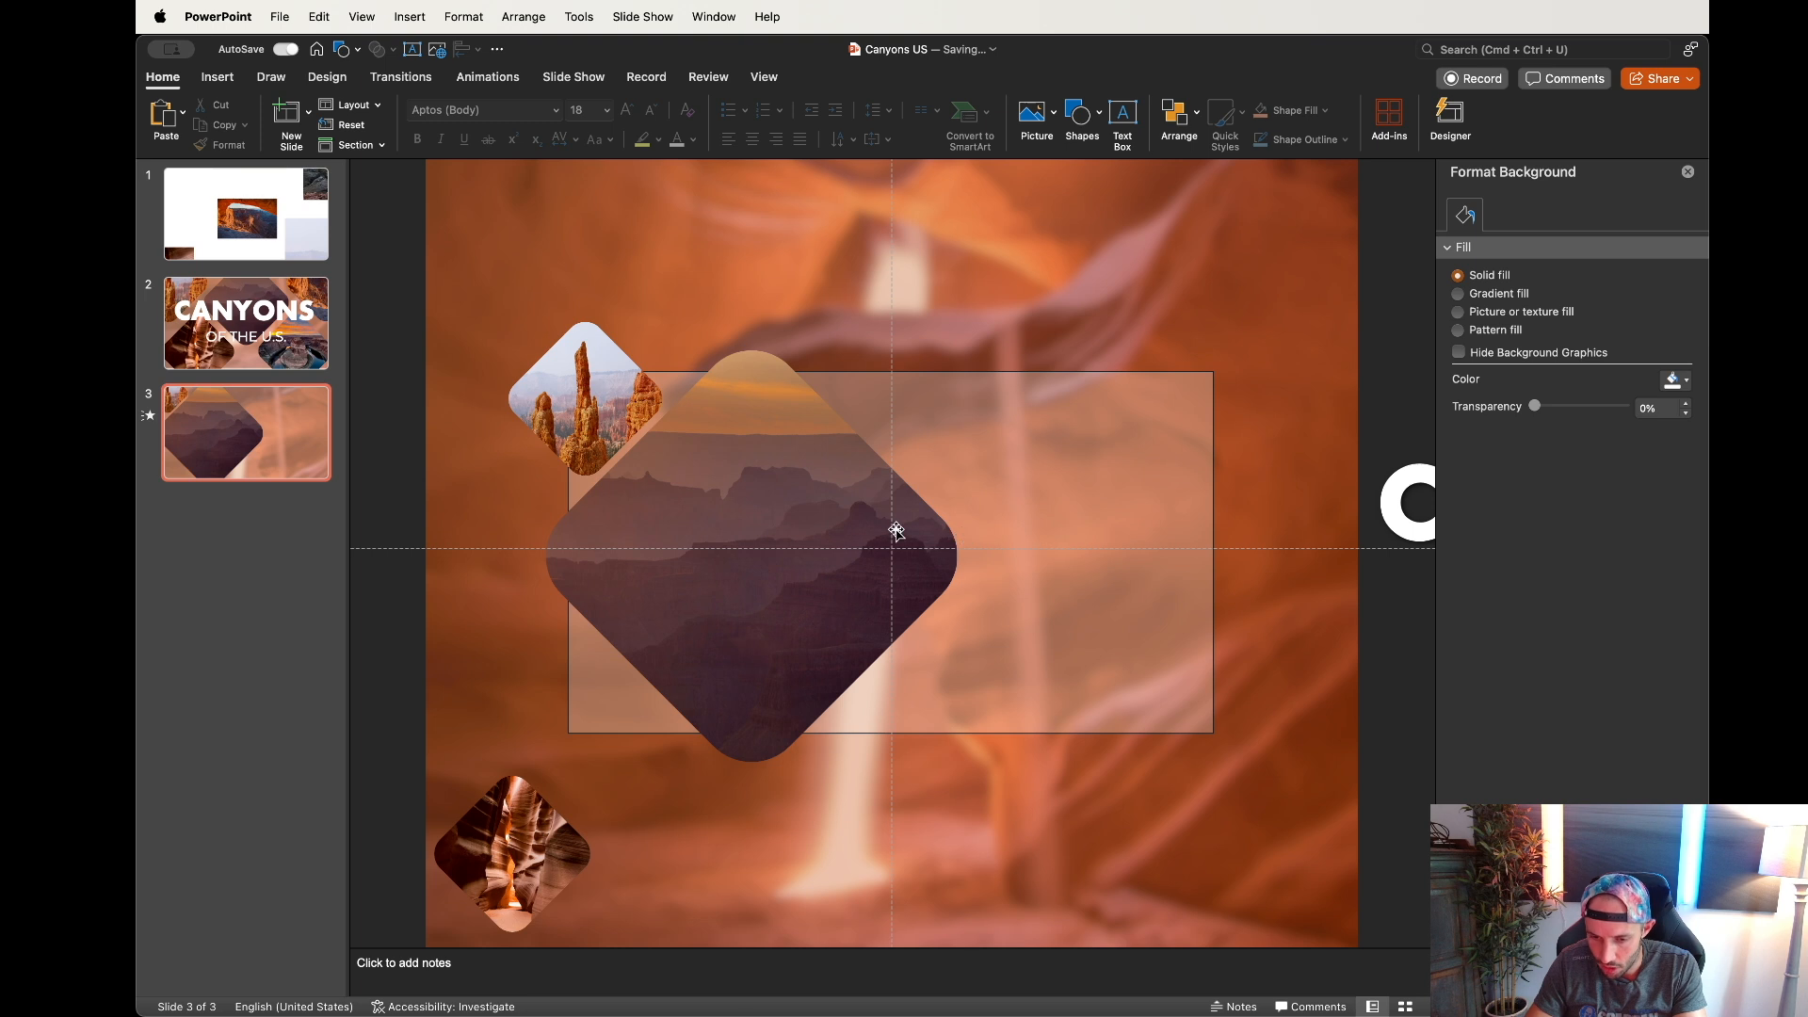
scroll(895, 529, "left", 2)
left_click_drag(543, 885, 571, 745)
left_click_drag(607, 435, 604, 425)
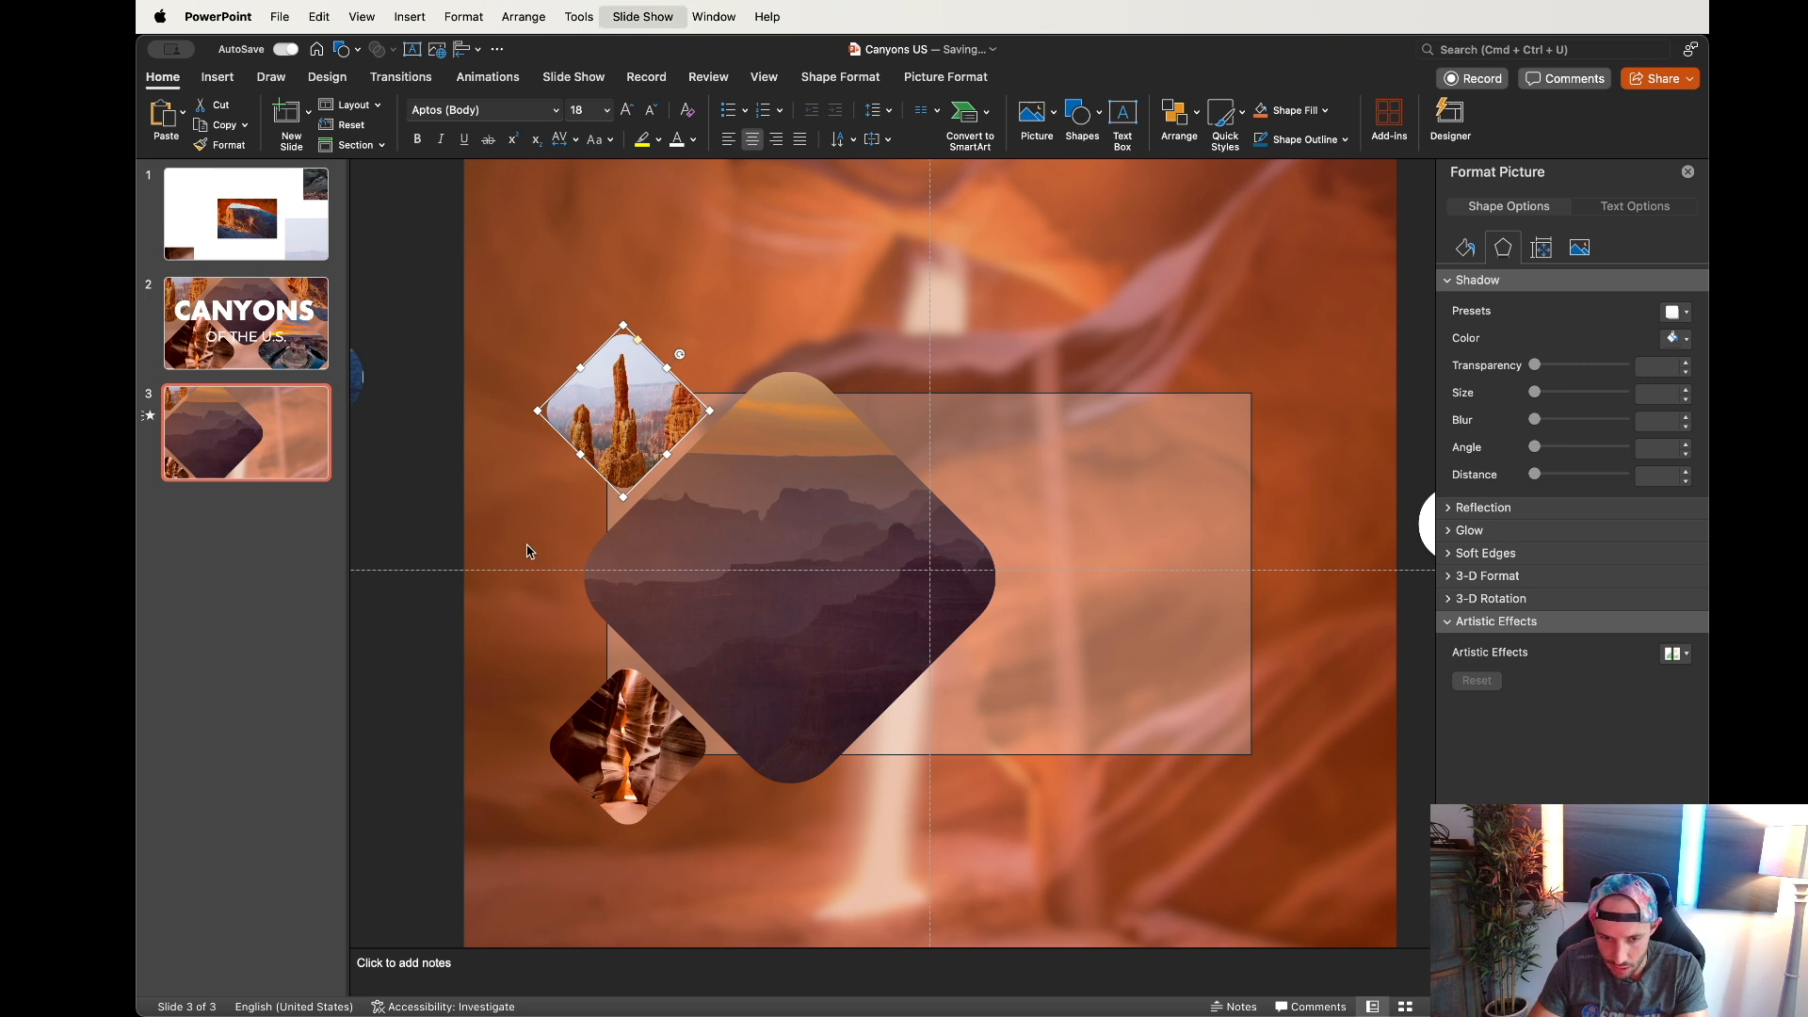
left_click(633, 769)
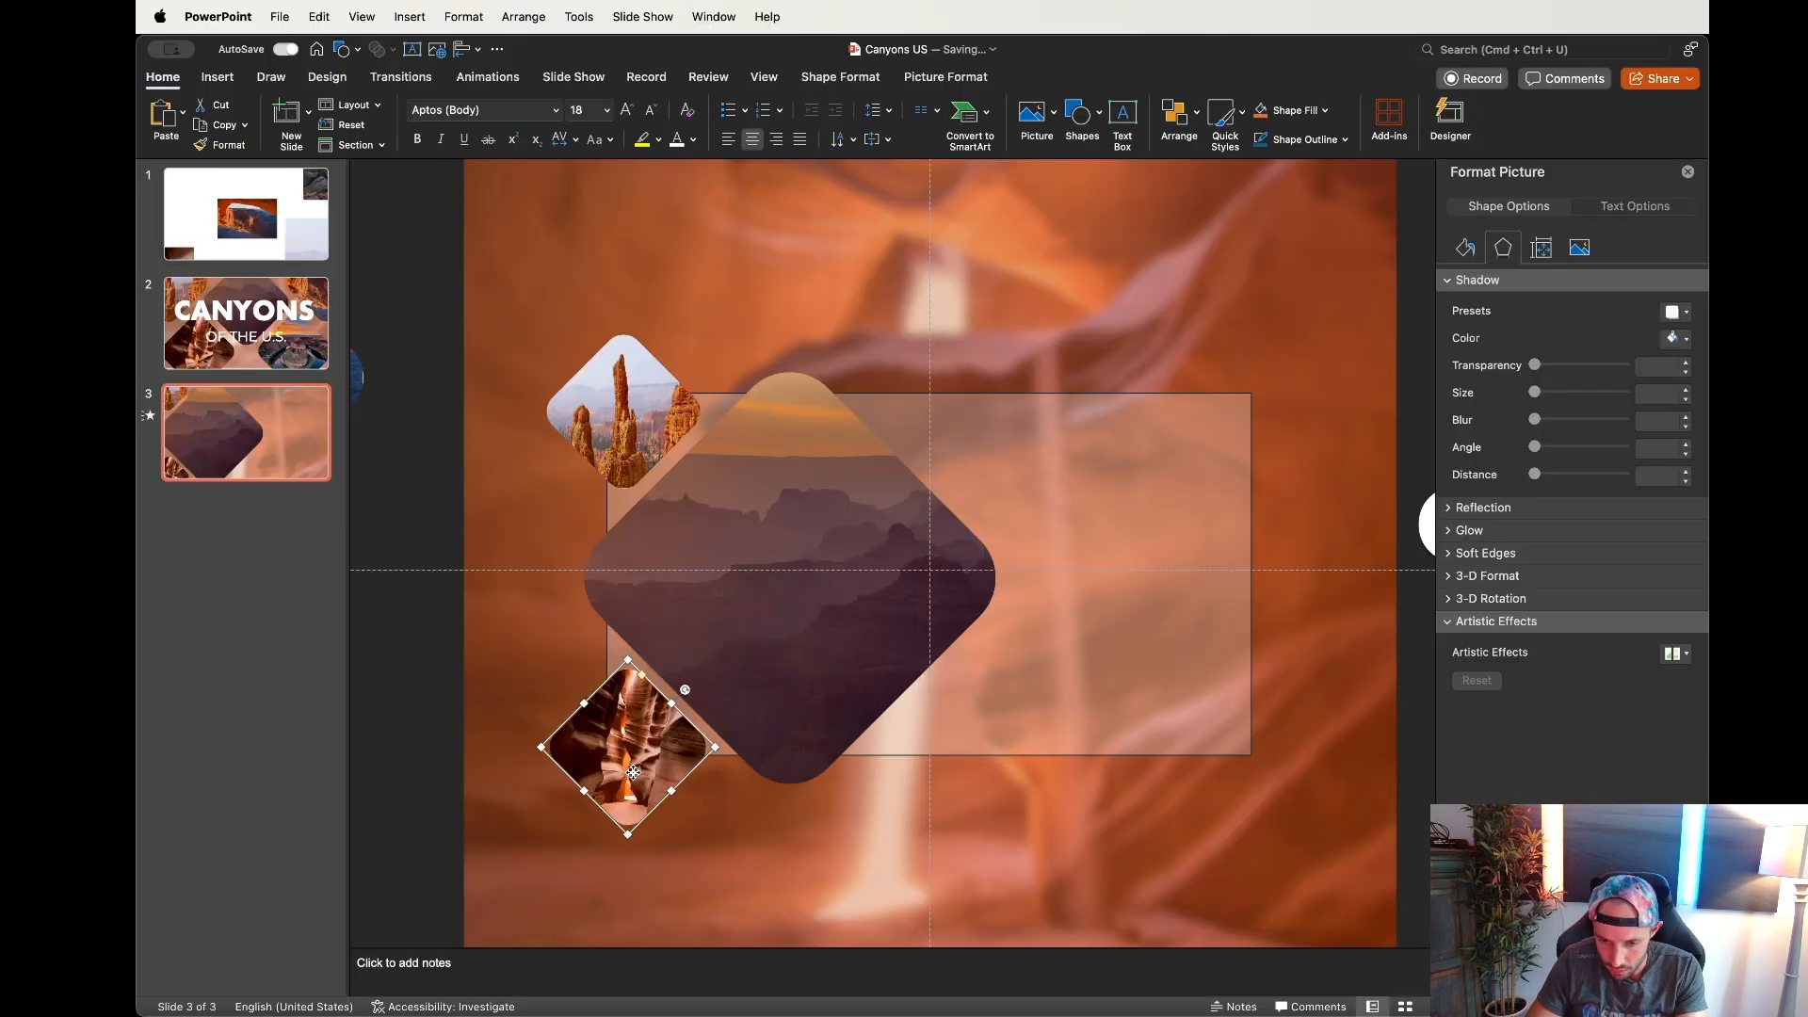
left_click_drag(634, 772, 630, 770)
left_click_drag(615, 426, 615, 410)
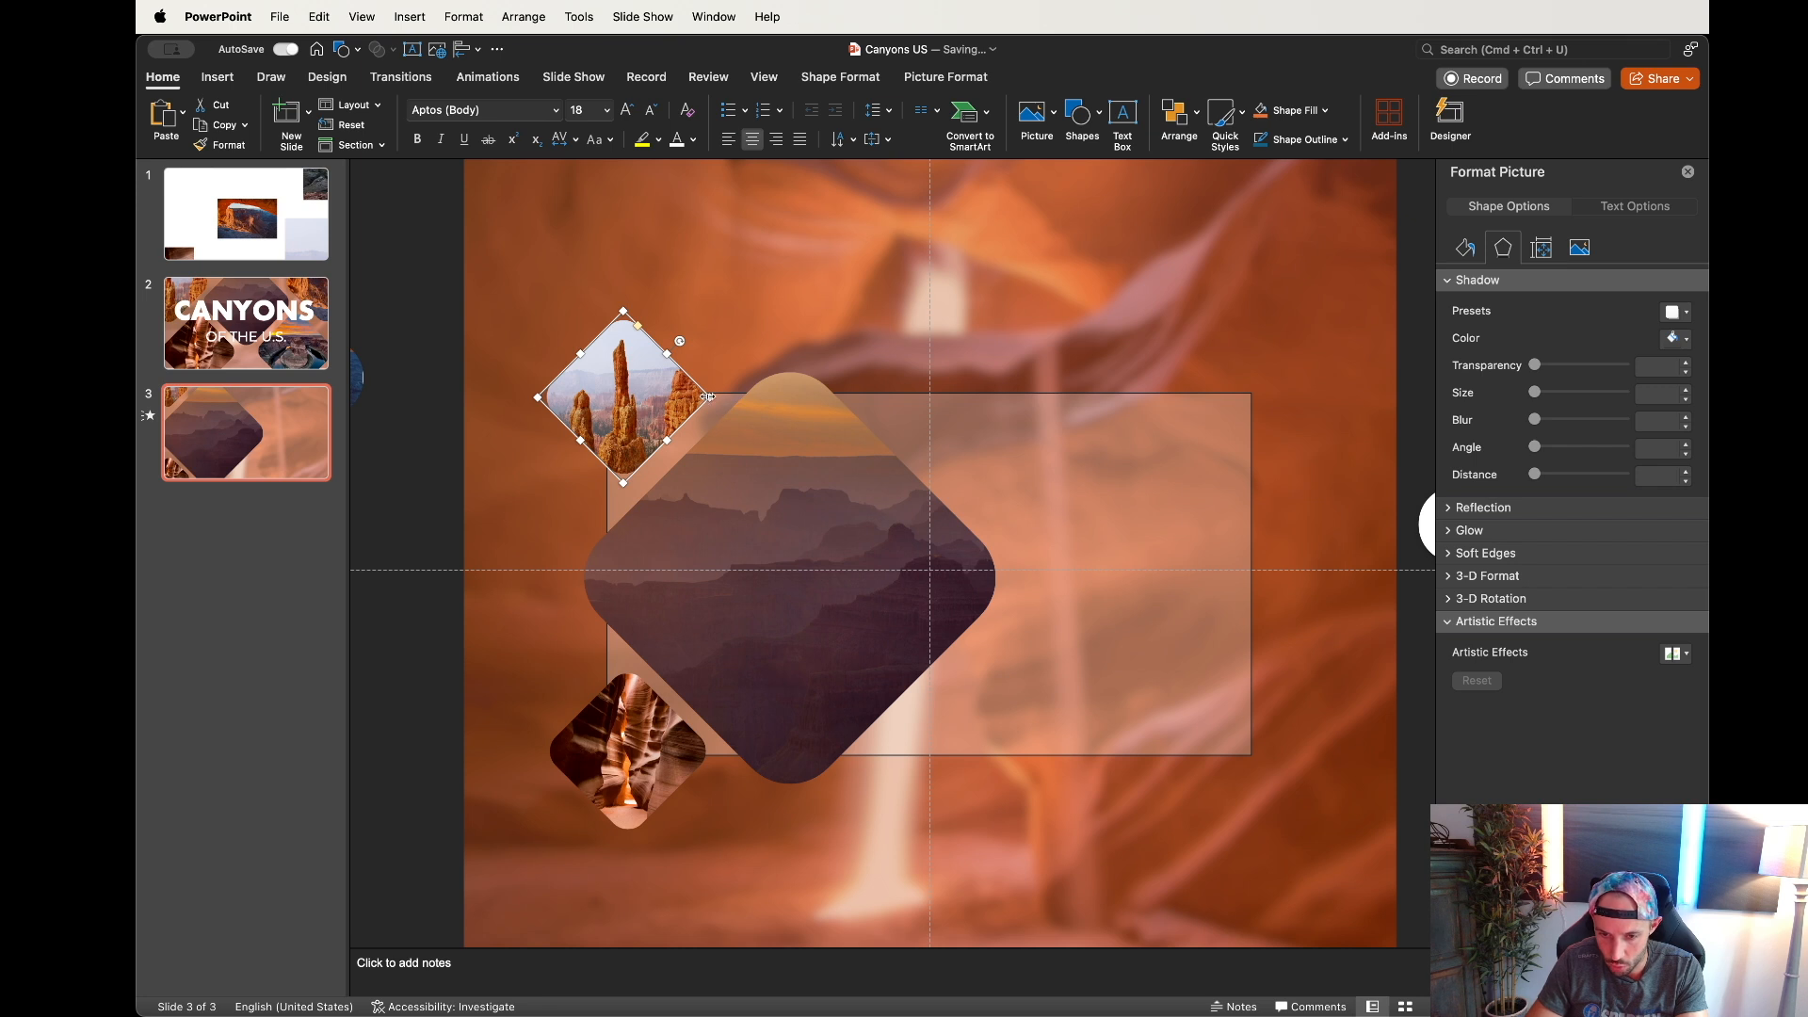
left_click_drag(642, 801, 642, 804)
left_click(568, 477)
Step: Play the slide show to check the Morph transition between the title slide and slide 3
key("super+Return")
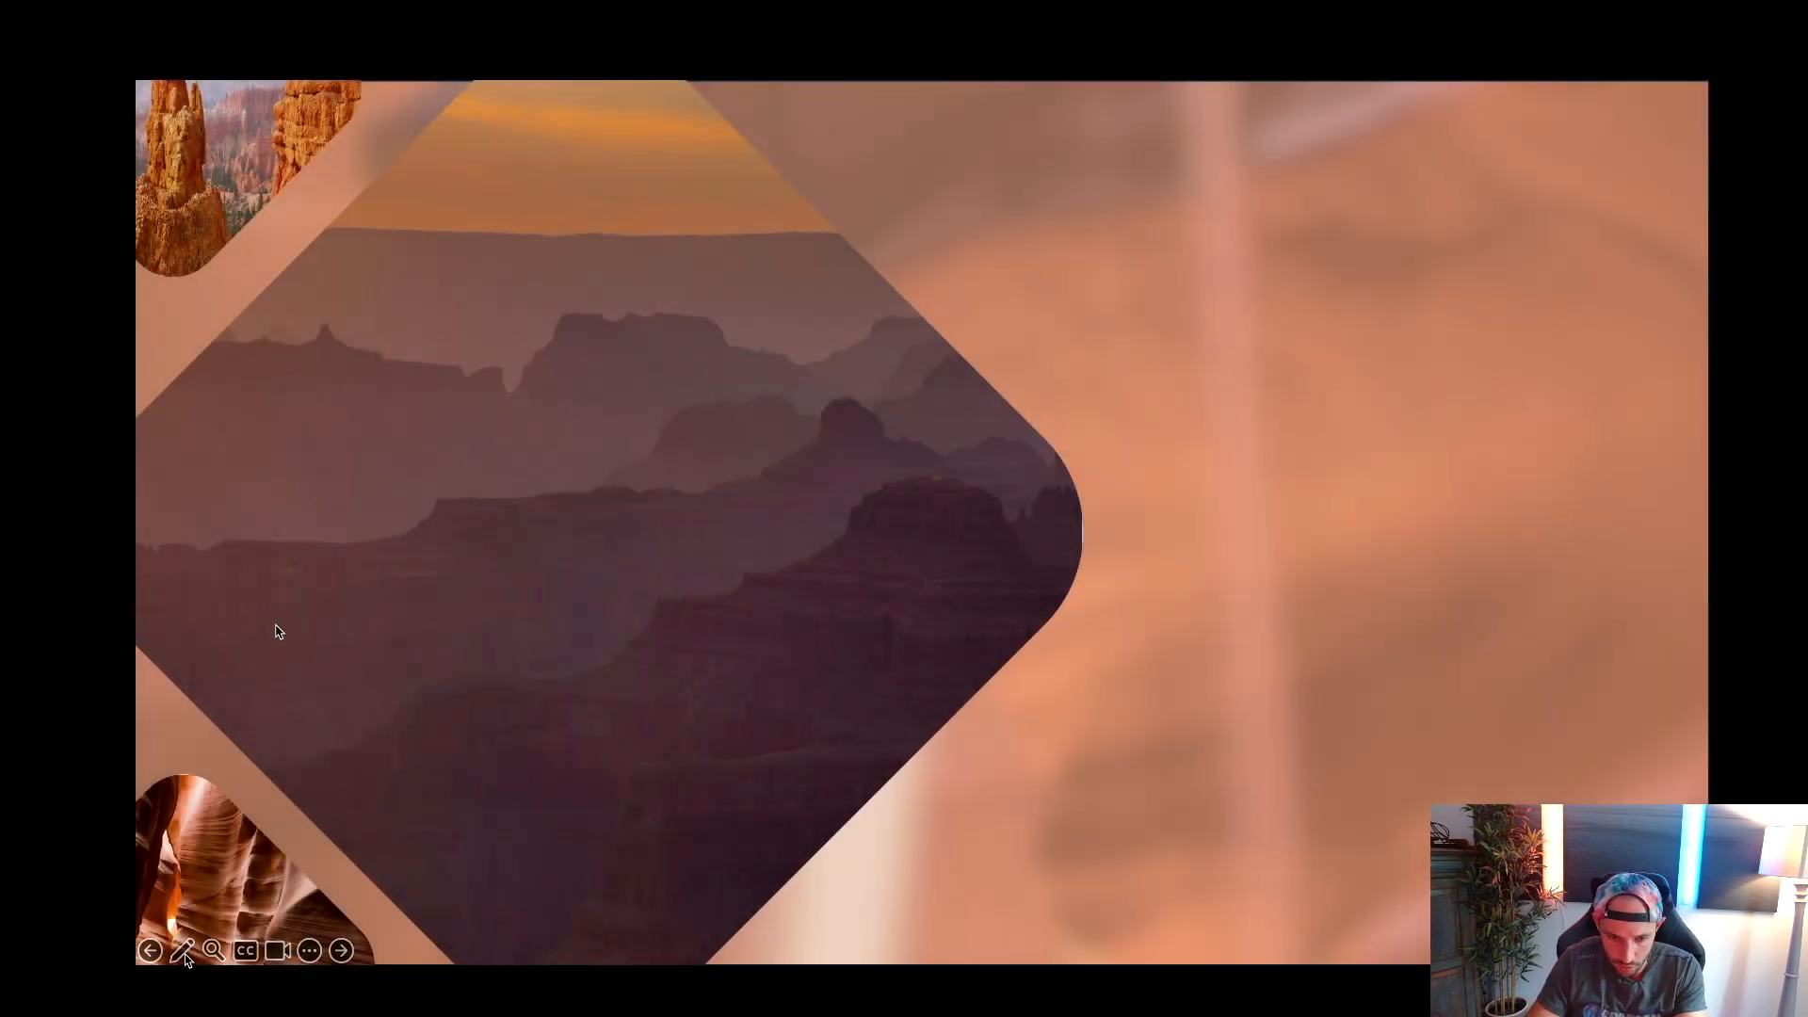
key("Escape")
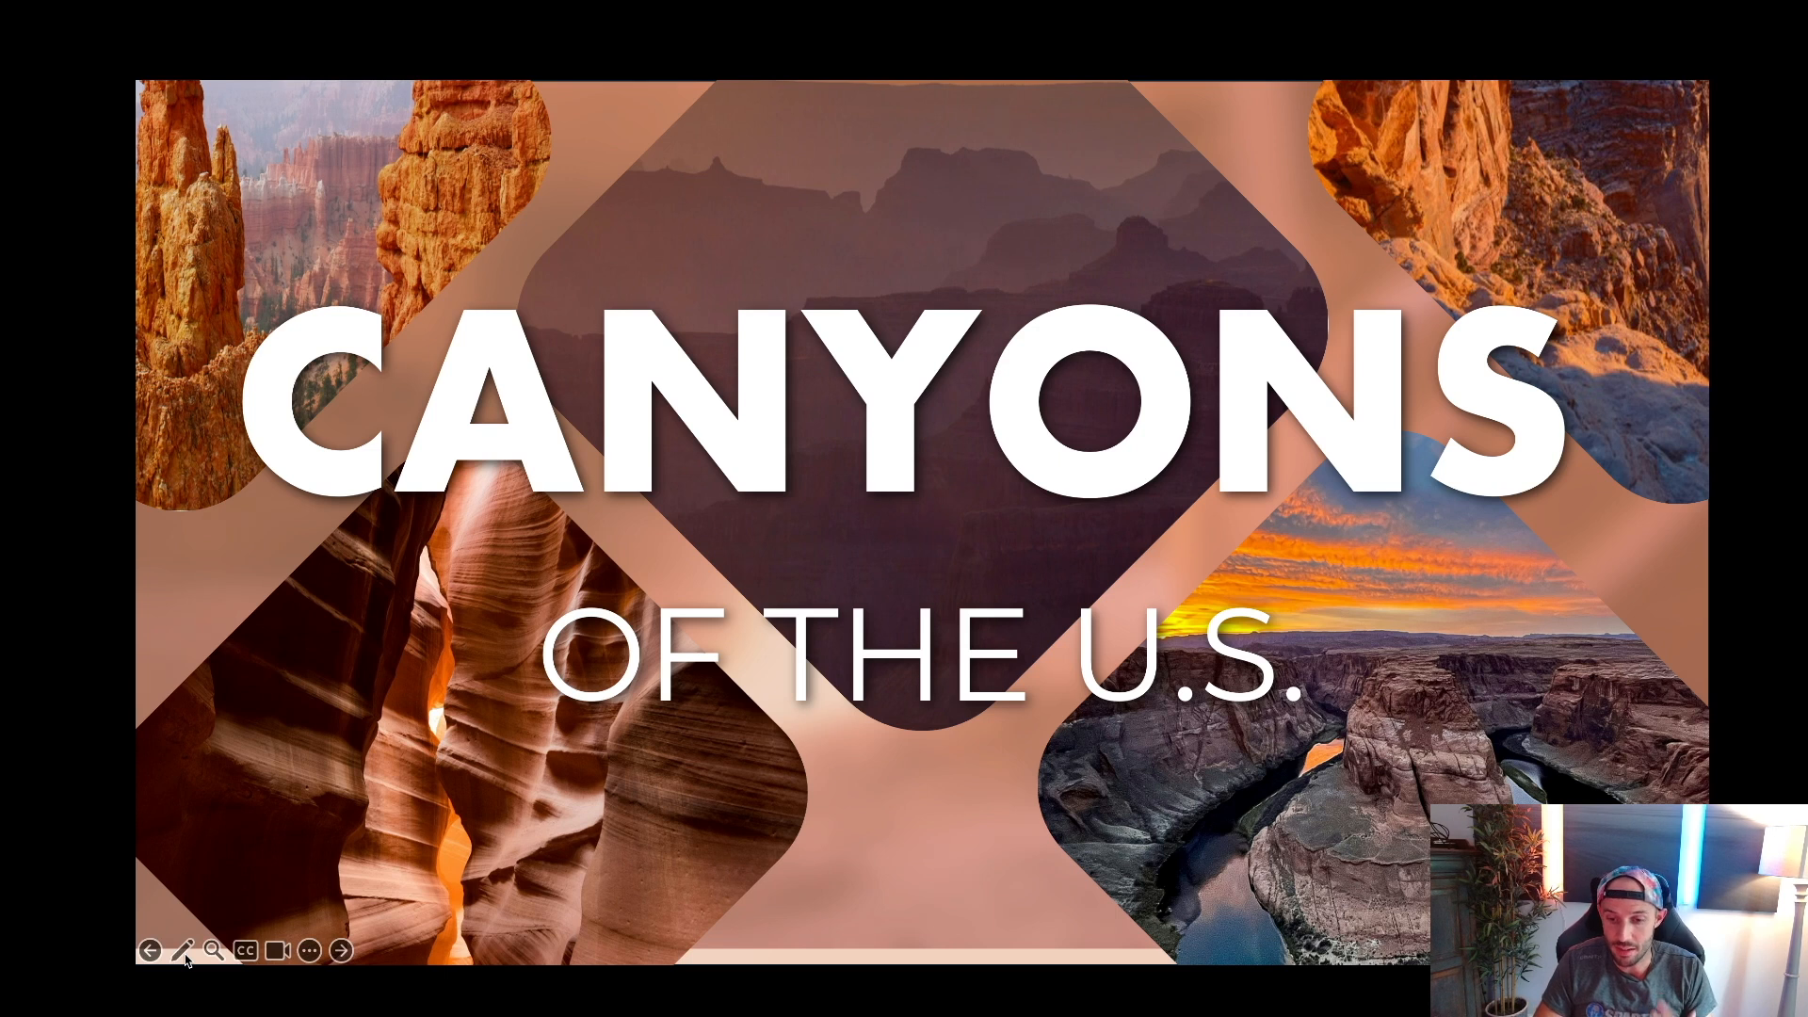
key("Right")
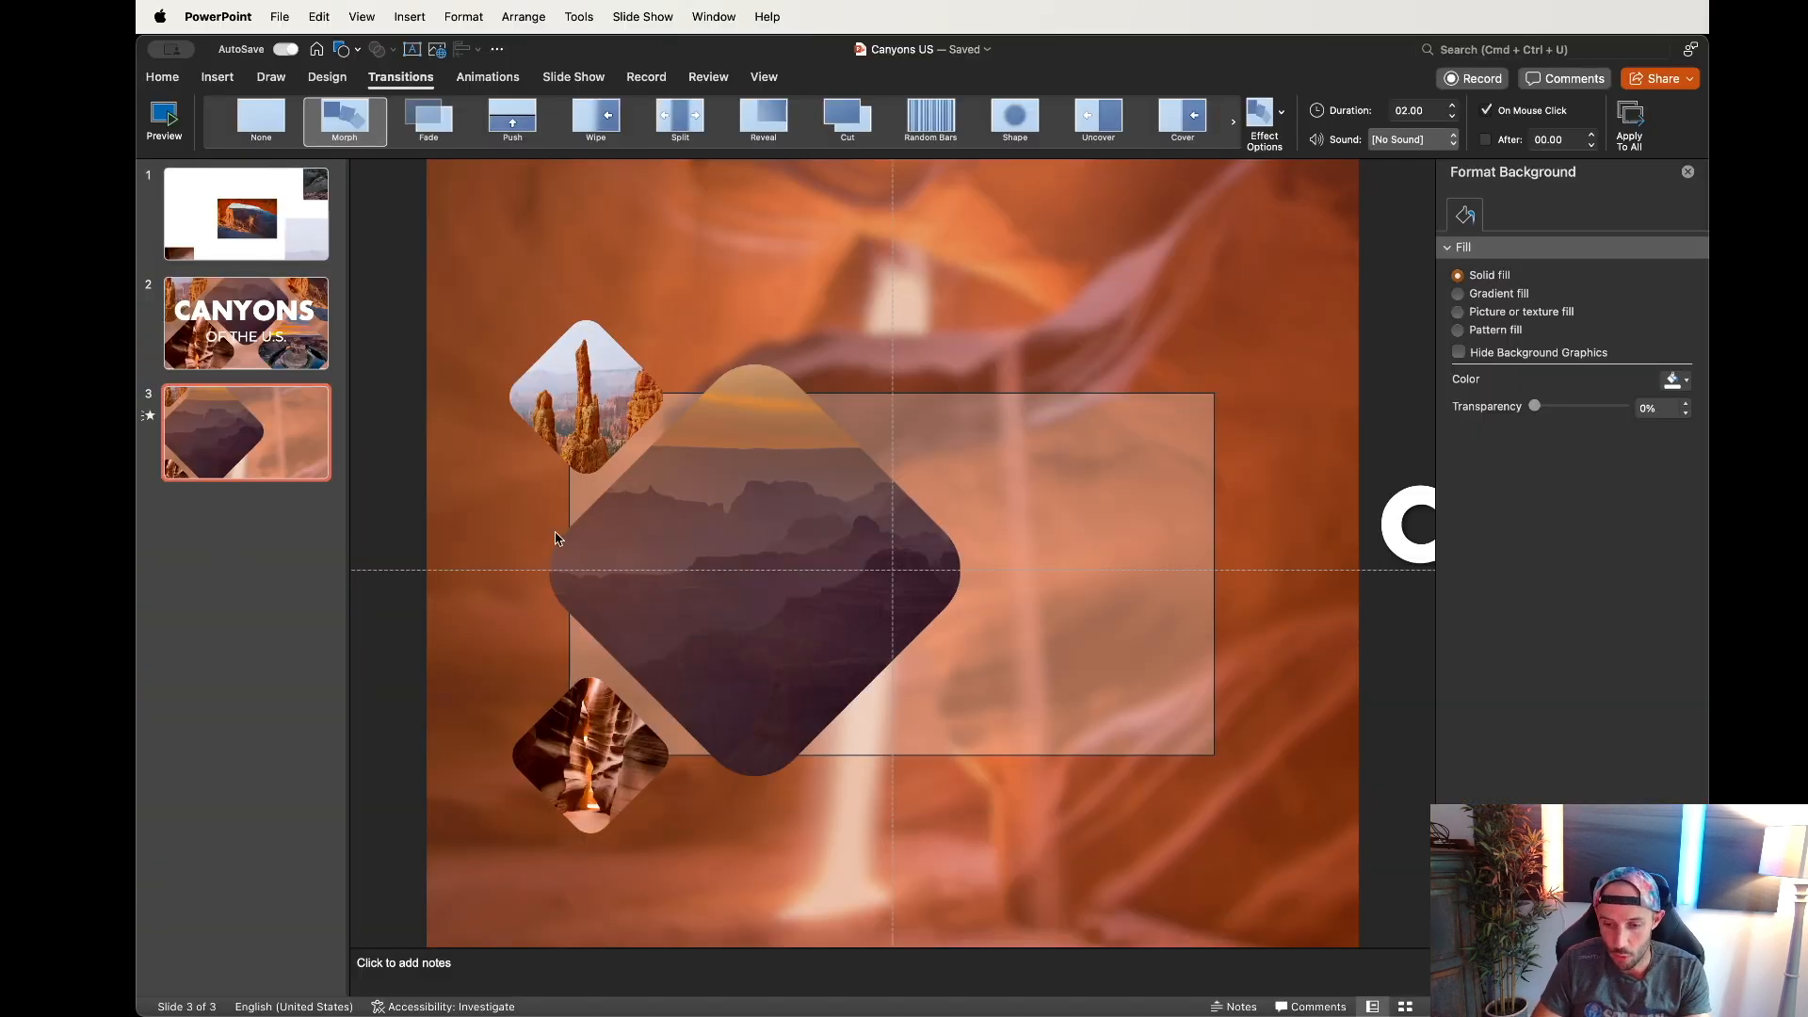
Step: Copy the off-slide "CANYONS OF THE U.S." text box onto slide 3 and change the copy's heading to "GRAND CANYON"
scroll(718, 569, "right", 3)
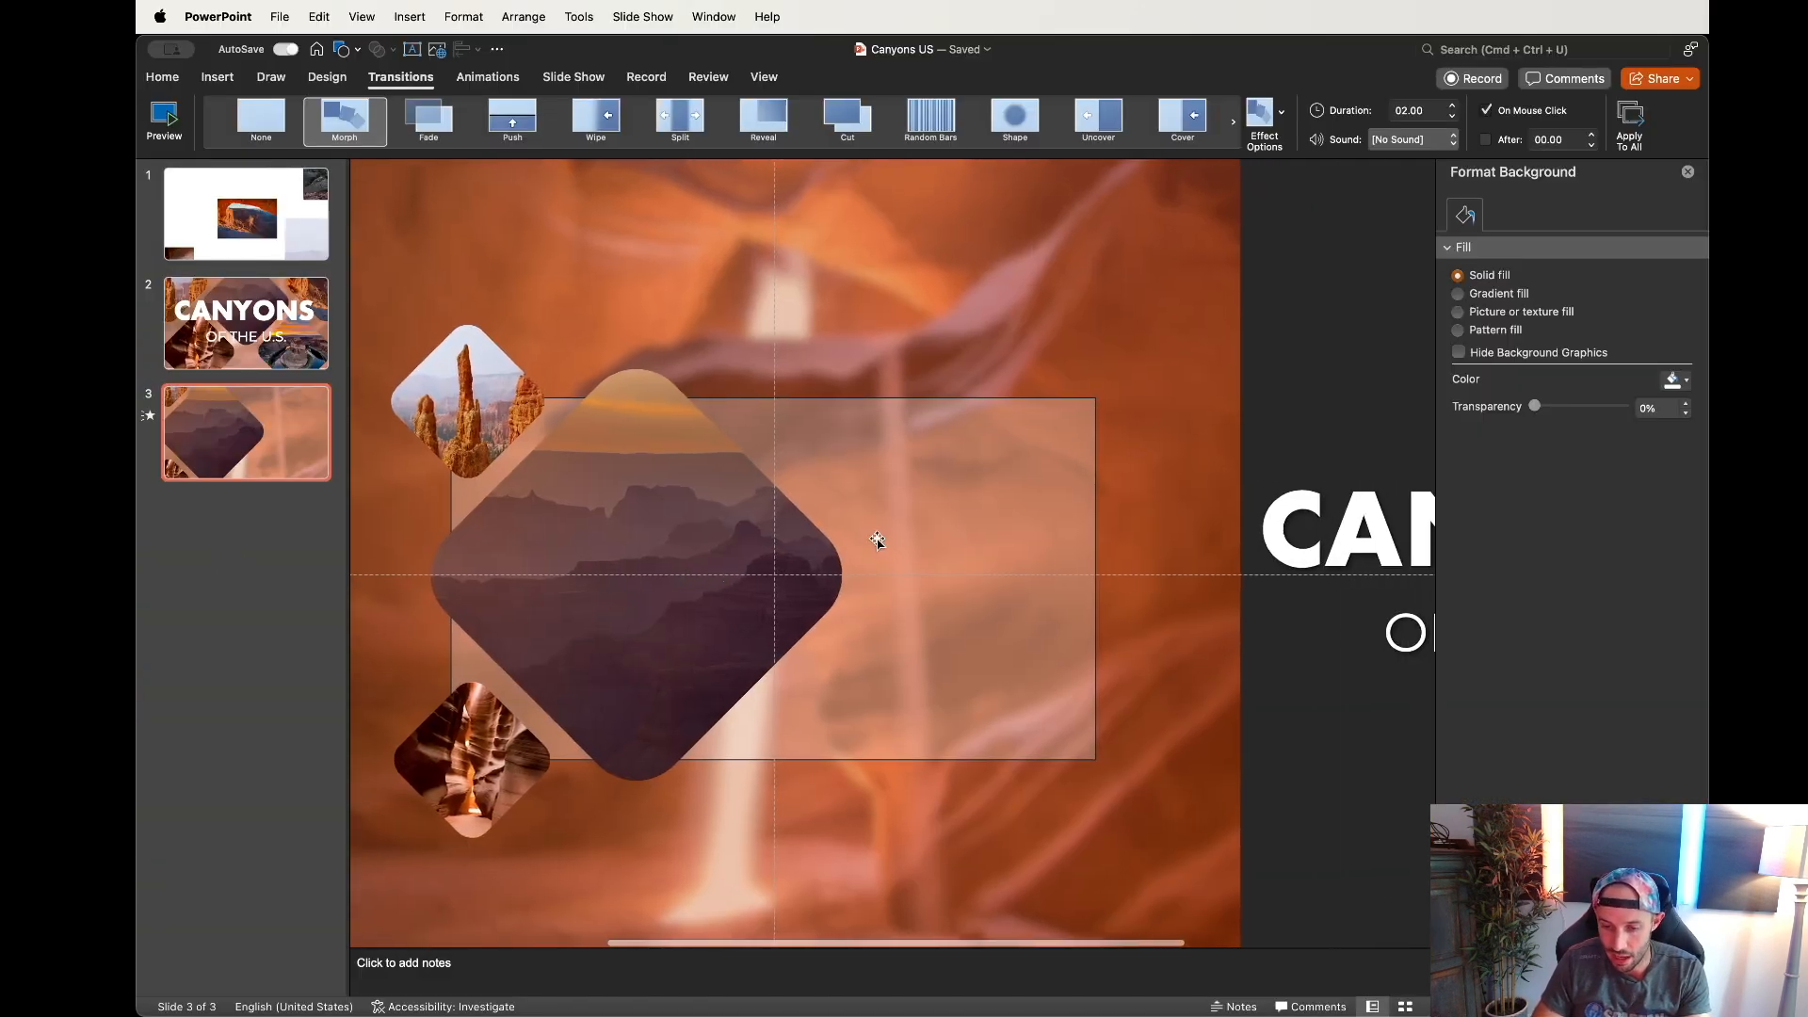
scroll(734, 484, "right", 10)
left_click(1049, 467)
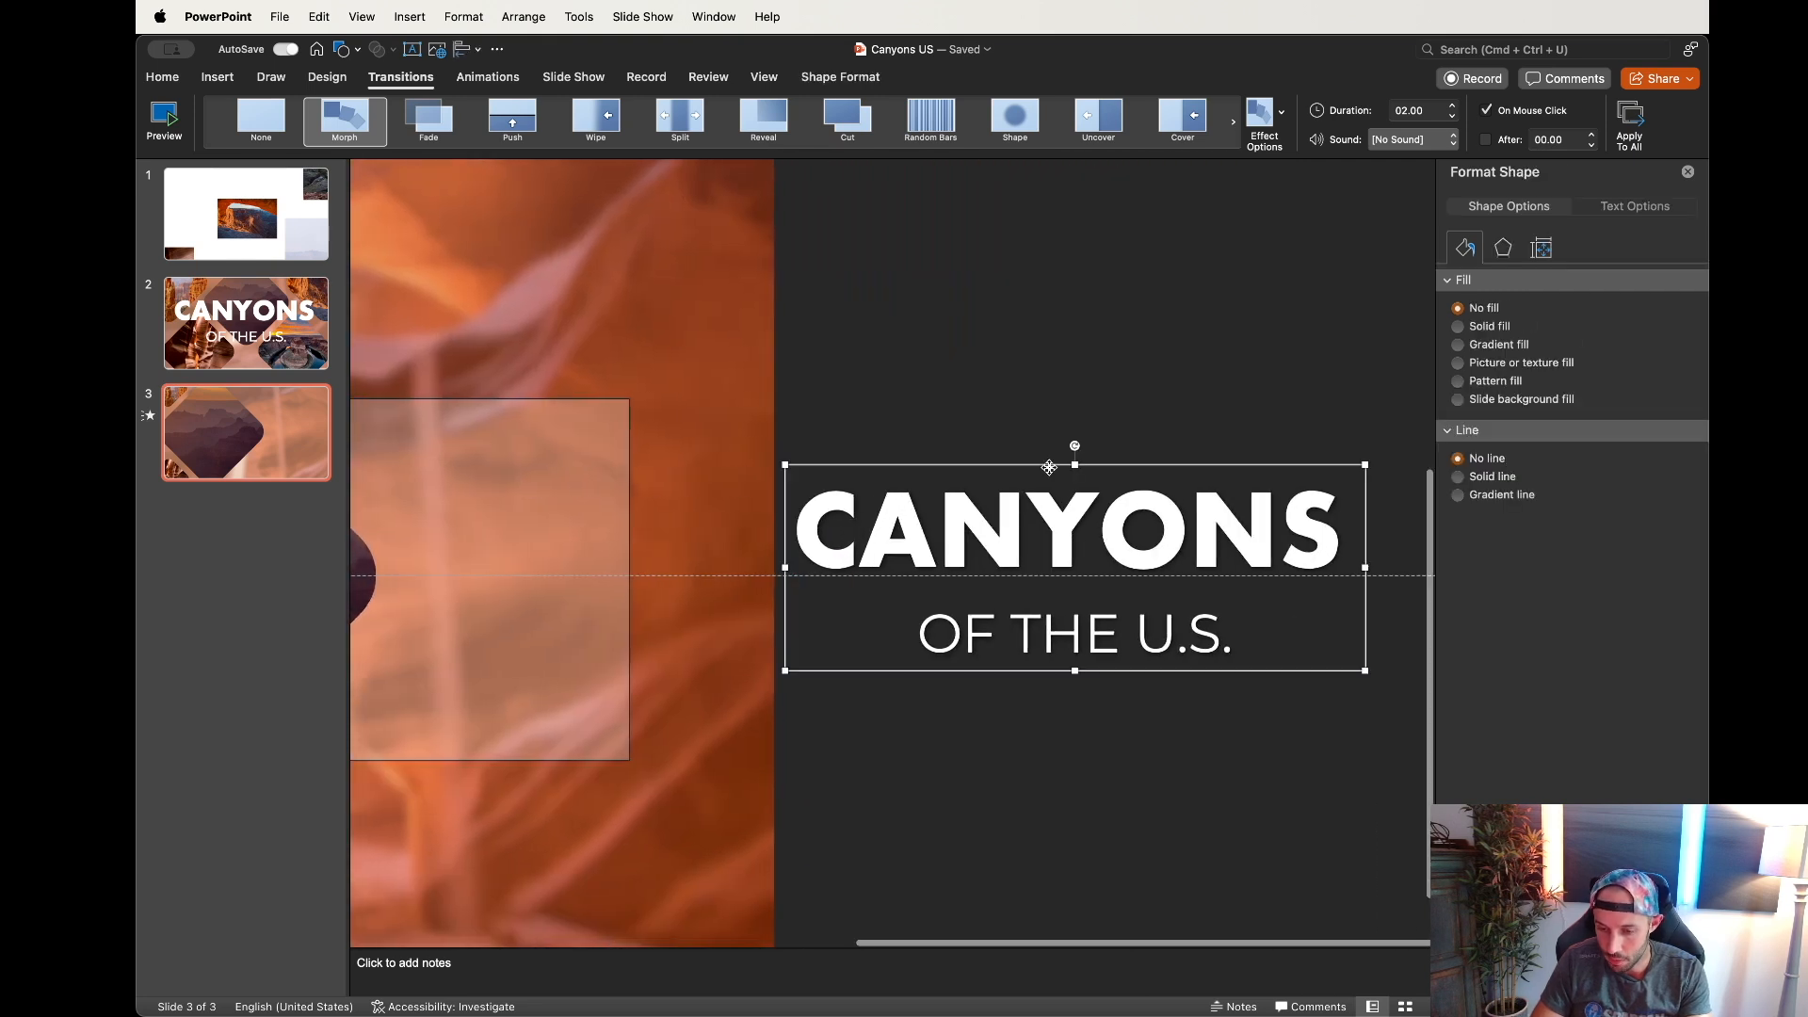
left_click_drag(1048, 467, 684, 510)
type("GRAN")
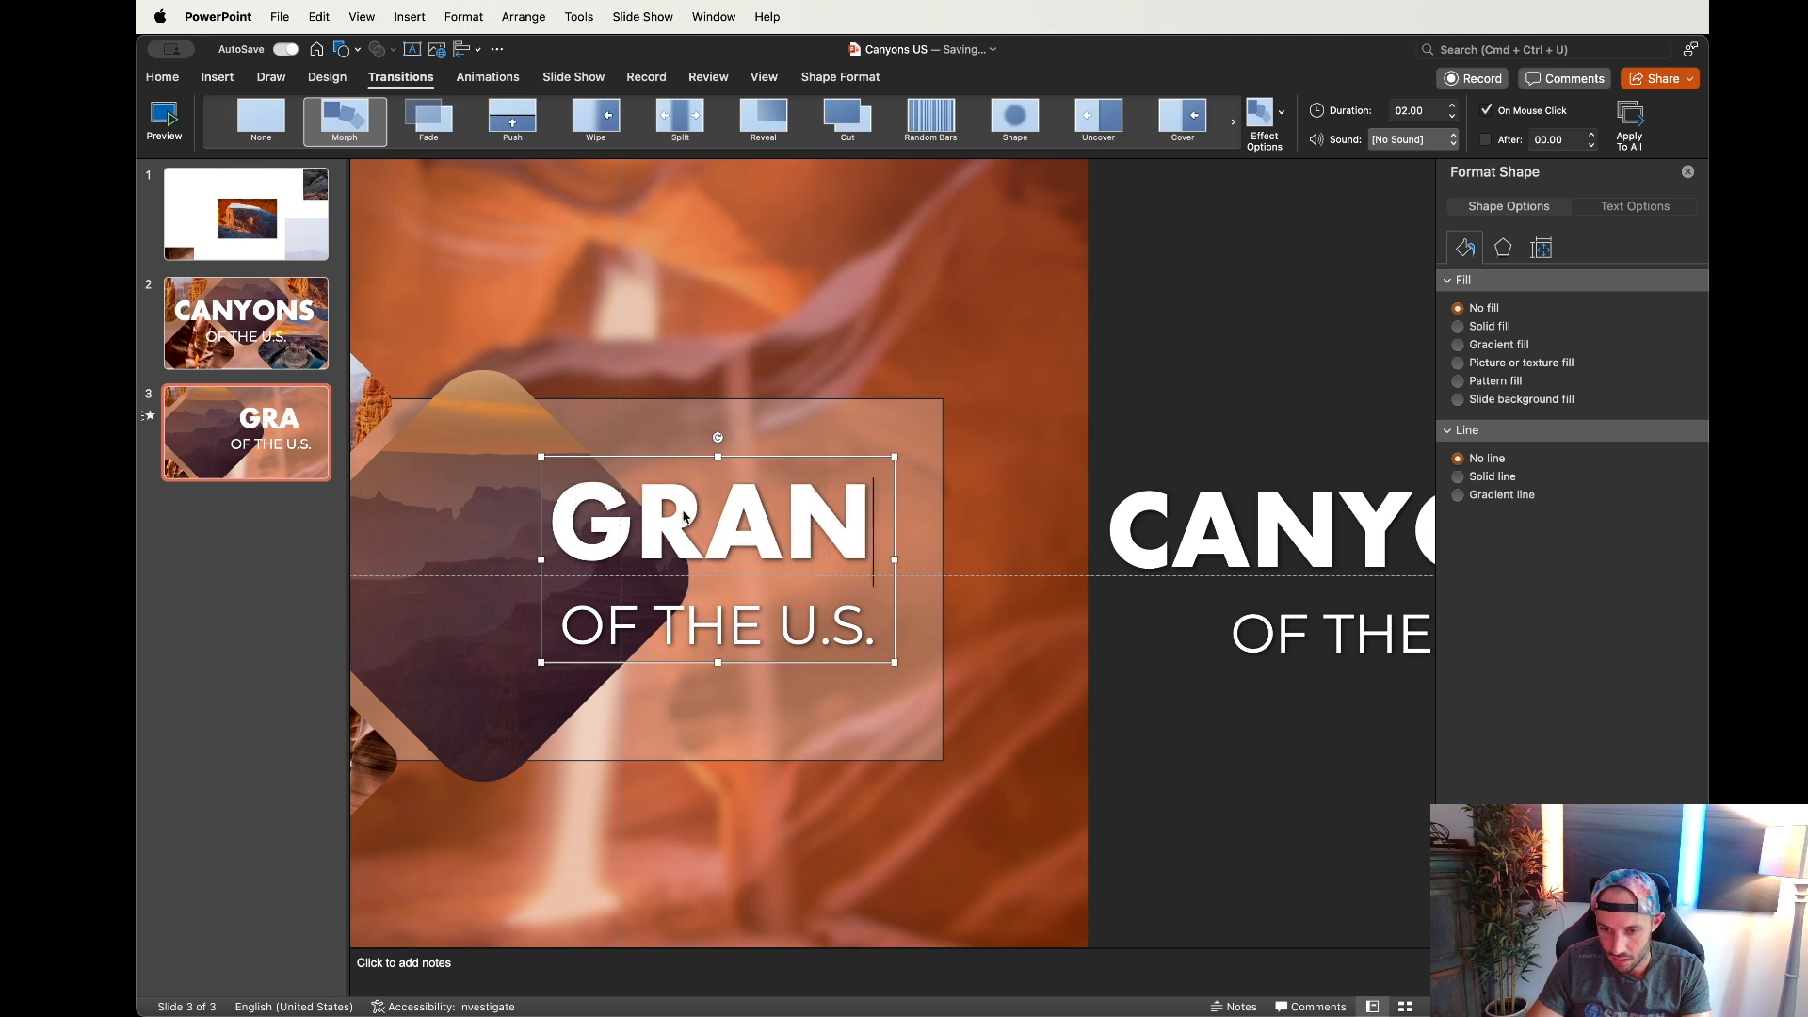
type("D CANYON")
Step: Cut the "OF THE U.S." line from the copied title and paste it as a separate text box
left_click_drag(699, 626, 1034, 647)
key("super+x")
left_click(1352, 807)
key("super+v")
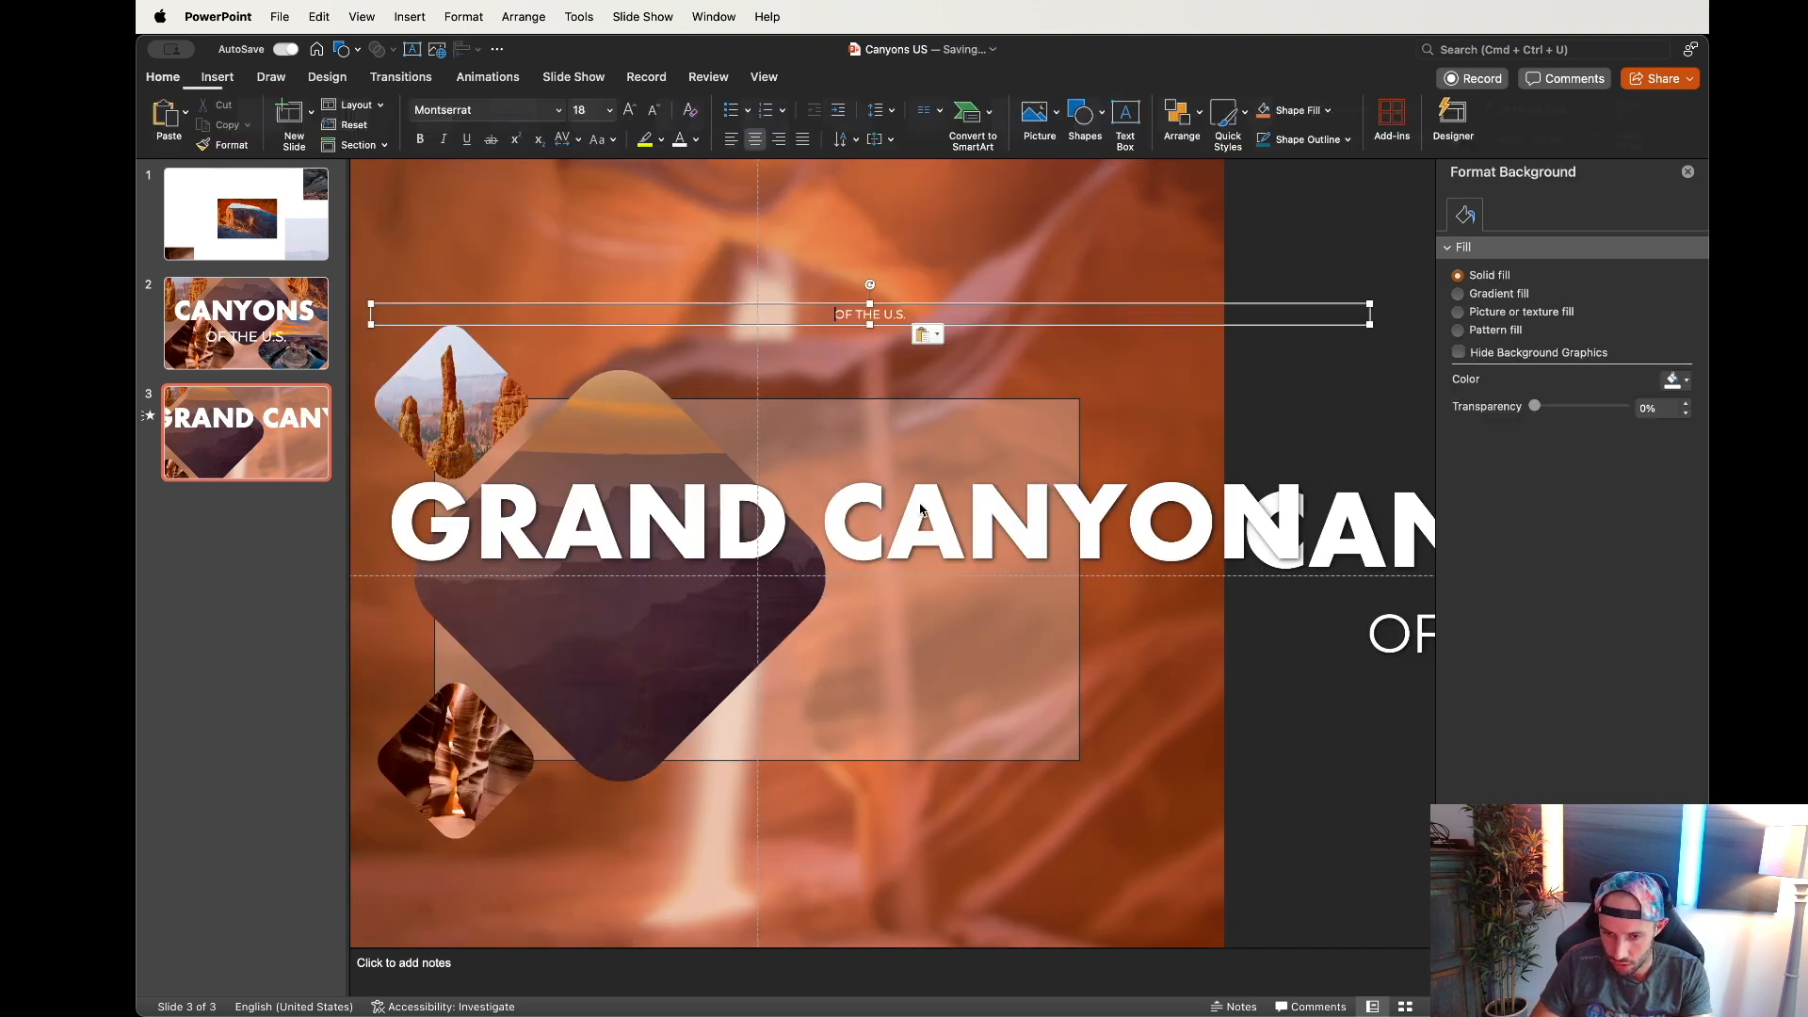
Step: Narrow and right-align the pasted text box beneath the heading, and fill it with the "At 6,000 feet (1800m) deep" Grand Canyon description
left_click_drag(1371, 324, 930, 324)
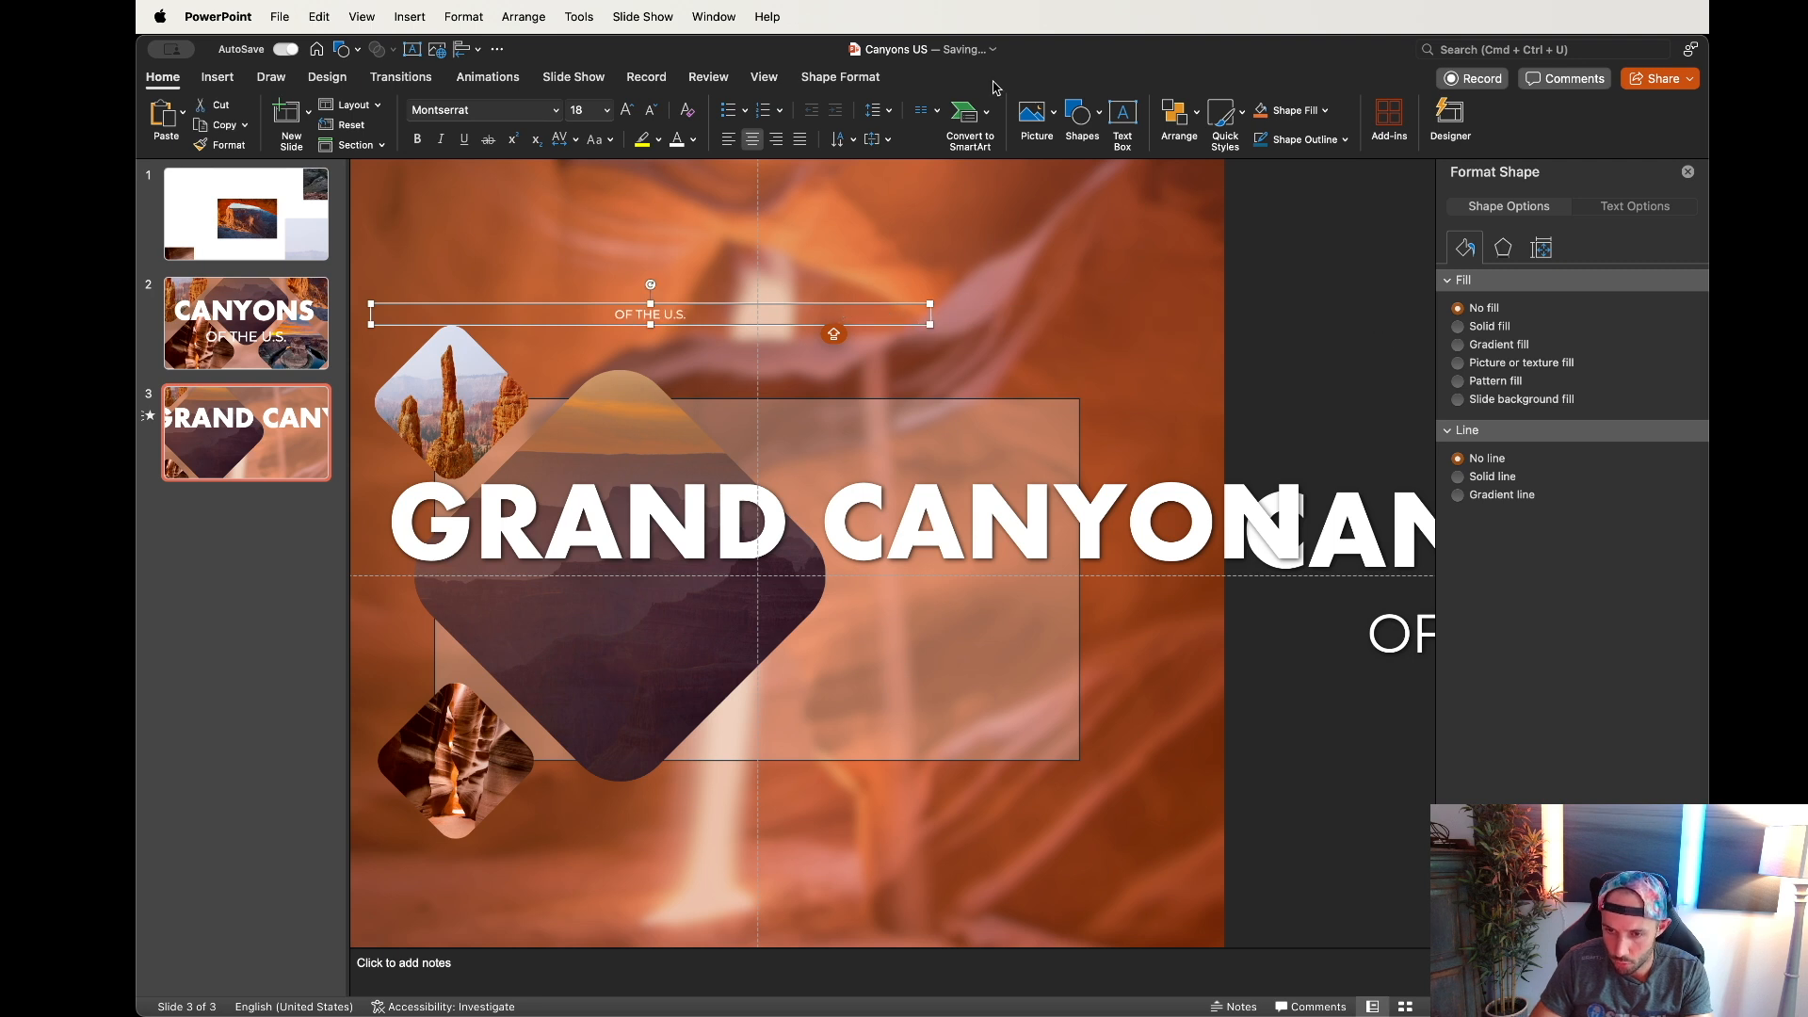
left_click(776, 141)
left_click_drag(721, 327, 871, 607)
left_click_drag(520, 605, 667, 604)
key("super+Tab")
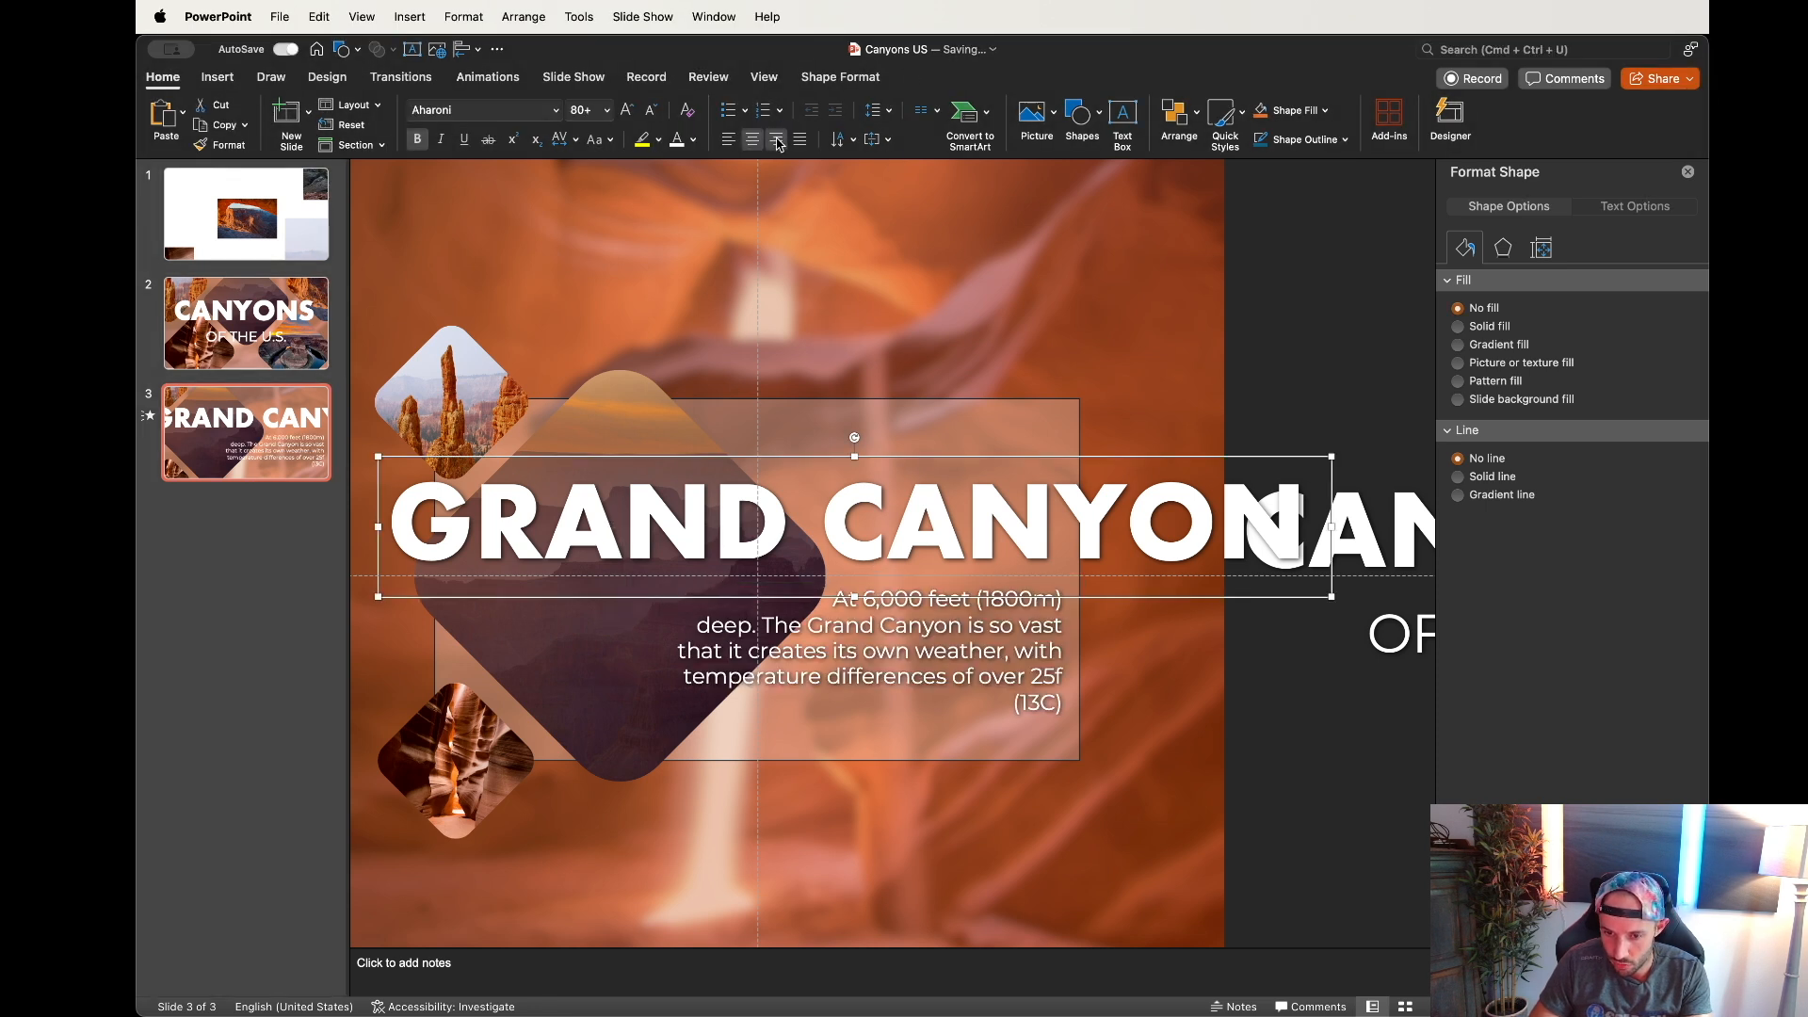
Step: Right-align the GRAND CANYON heading, reduce its font to 66+, and move it inside the rectangle, flush with the right edge
left_click(778, 141)
key("super+shift+comma")
key("super+shift+comma")
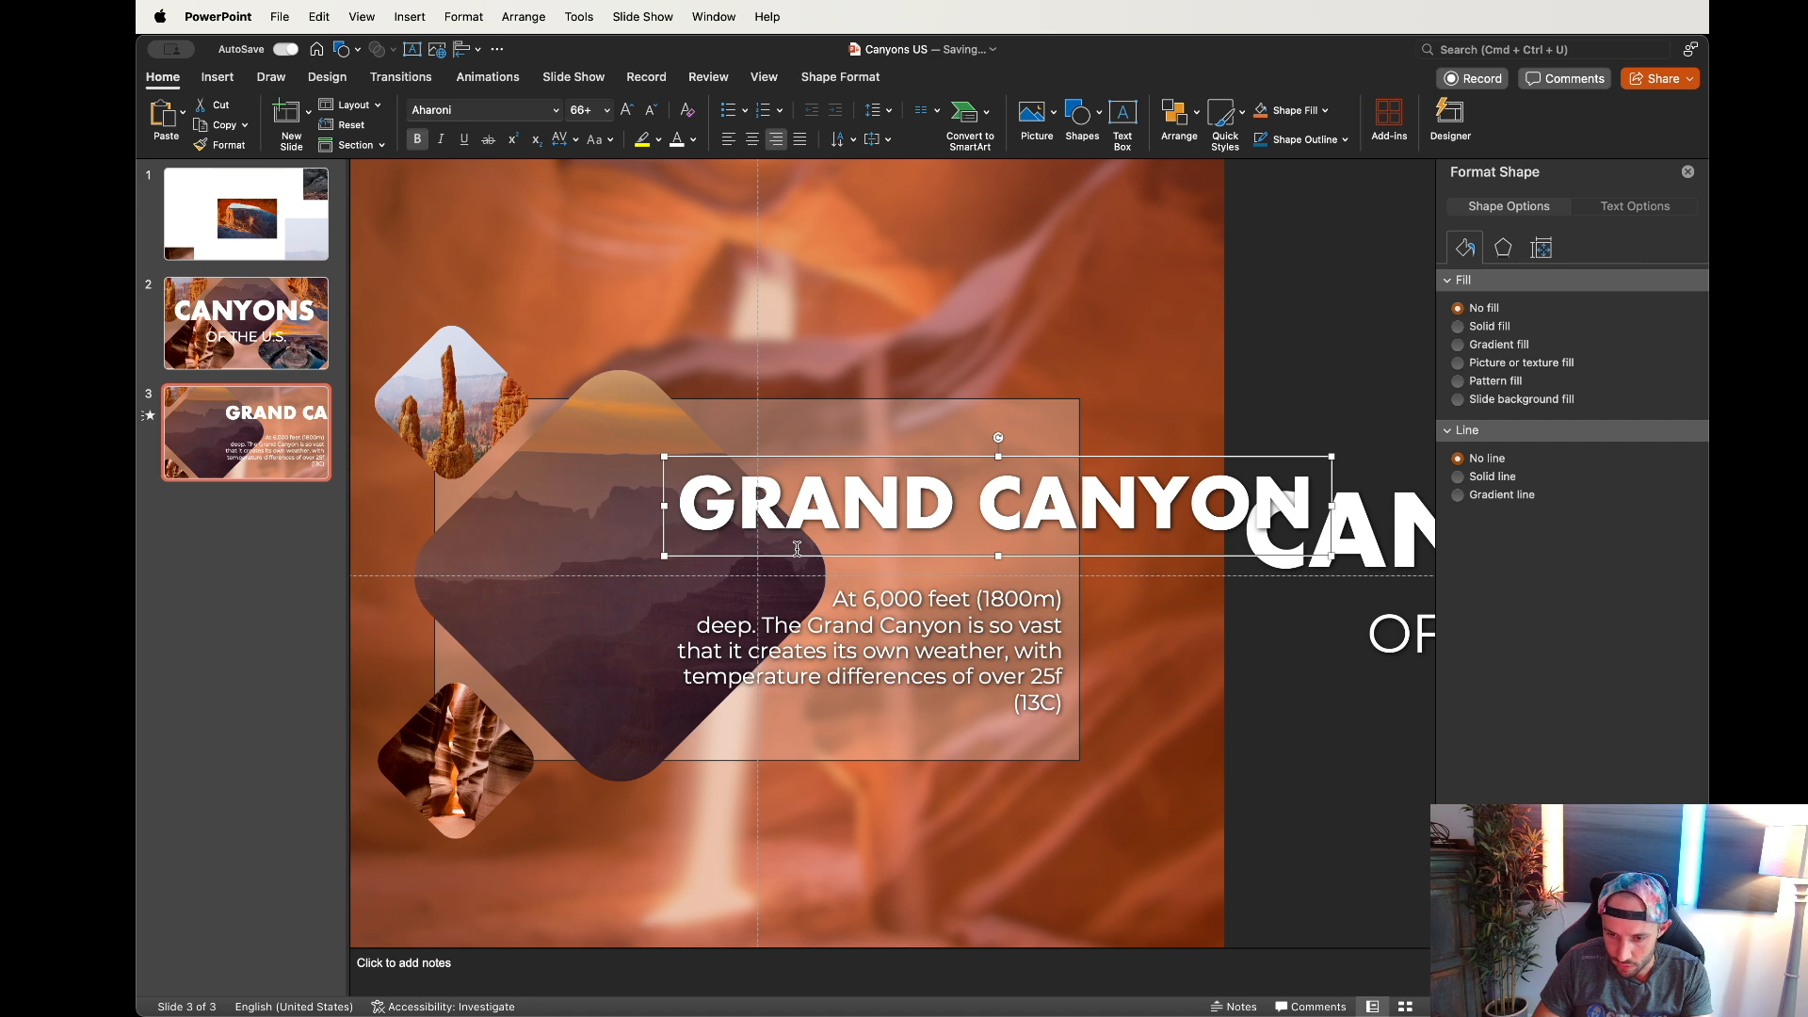
left_click_drag(662, 528, 411, 558)
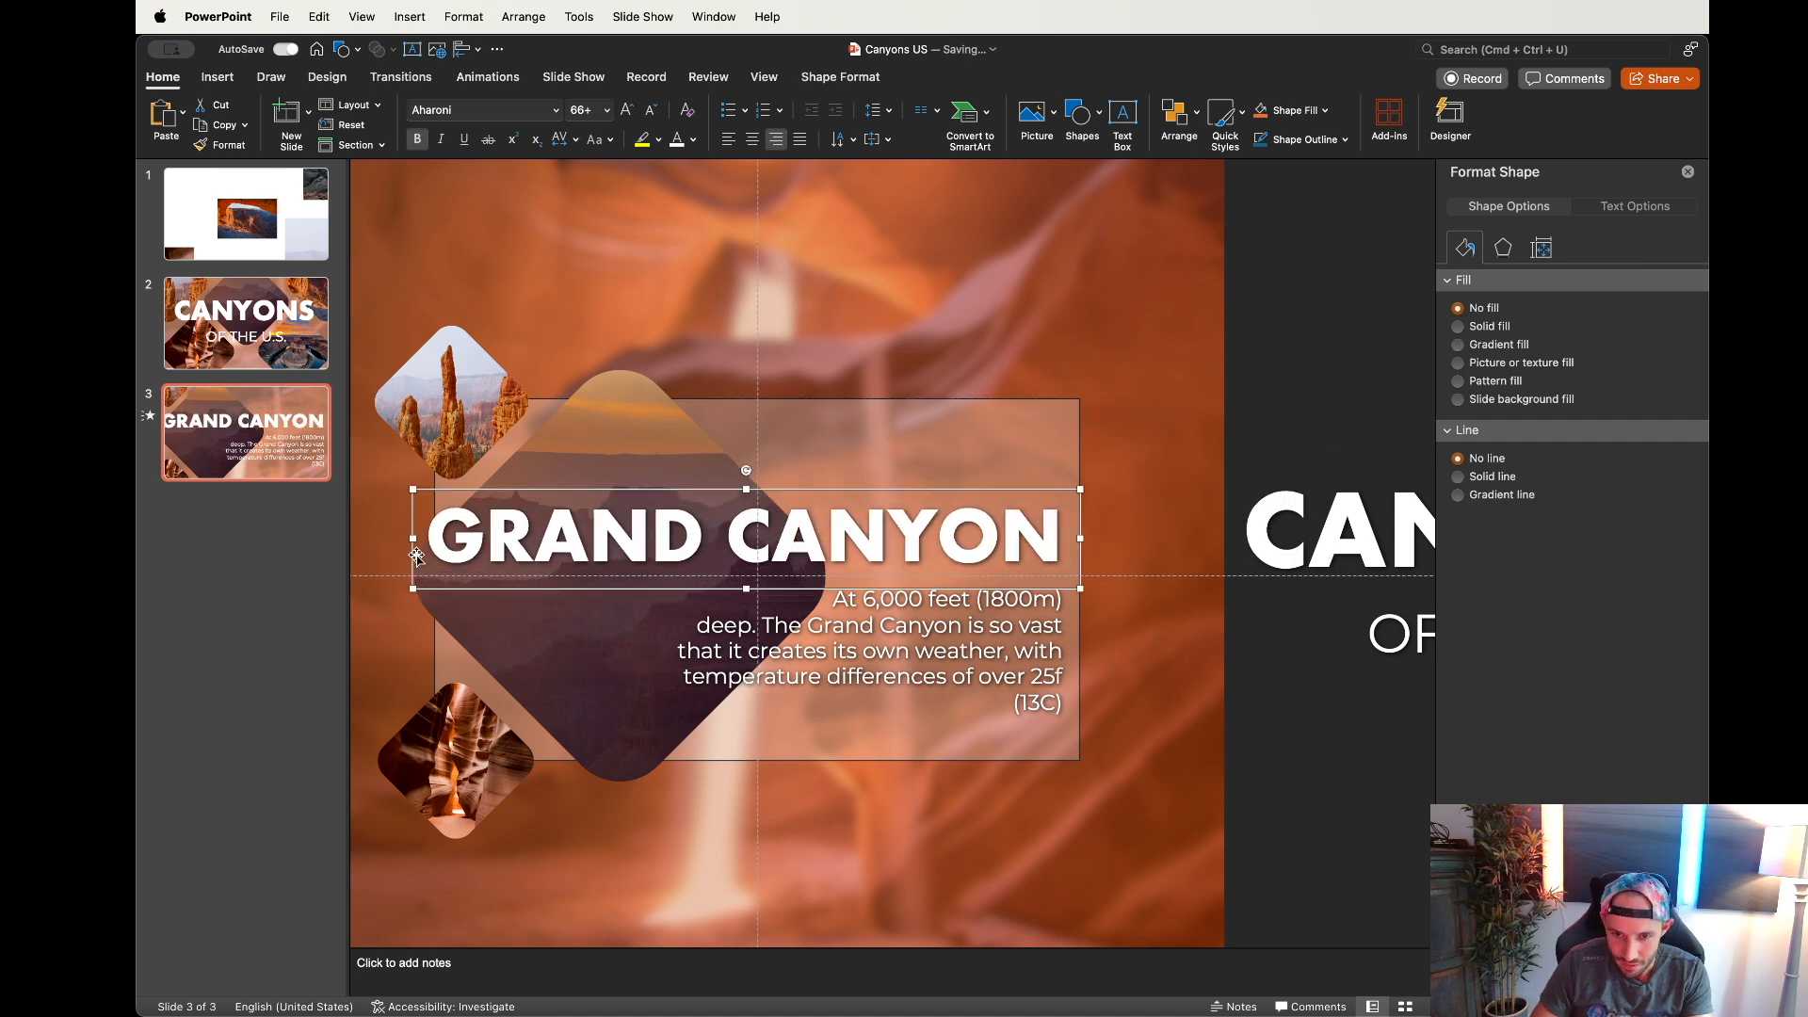
Step: Set the GRAND CANYON heading's font size to 90 and place it directly above the description
type("80")
key("Return")
left_click(579, 110)
type("90")
key("Return")
left_click_drag(591, 569, 587, 584)
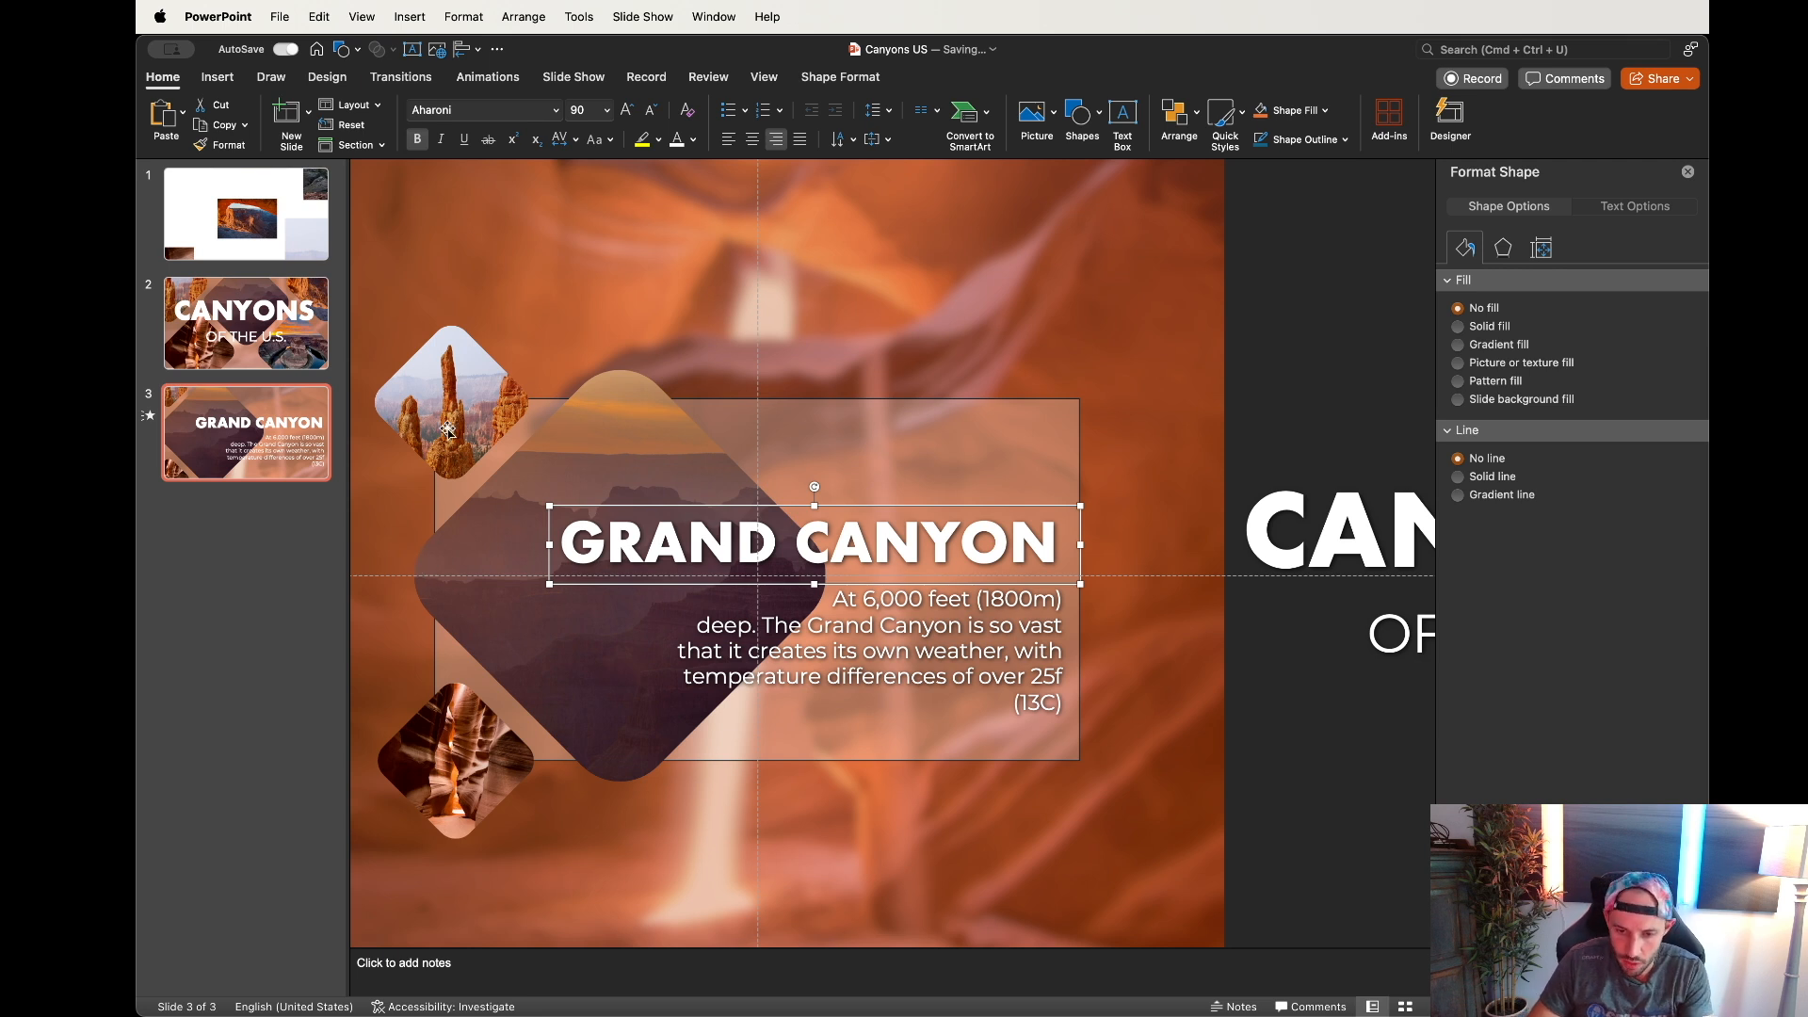
Step: Give all five diamond pictures on slide 3 a 45° preset shadow with 5% transparency and 18 pt blur
scroll(448, 430, "left", 6)
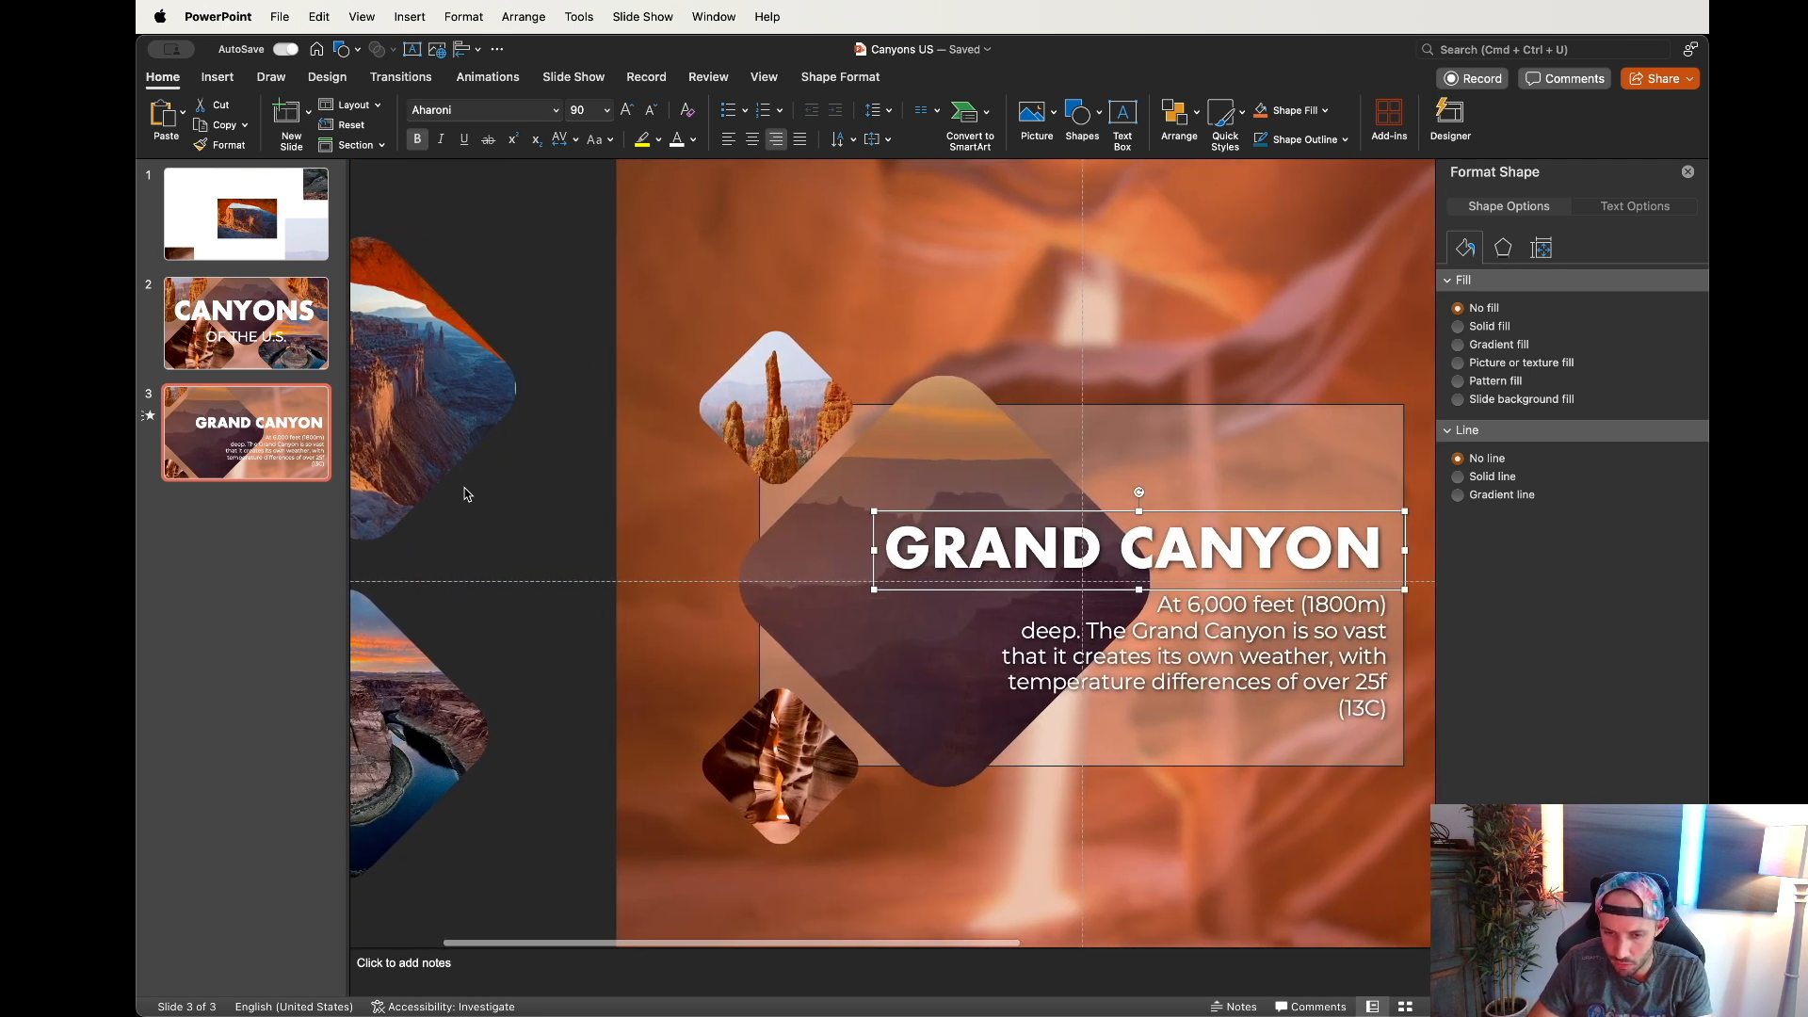
scroll(471, 491, "left", 2)
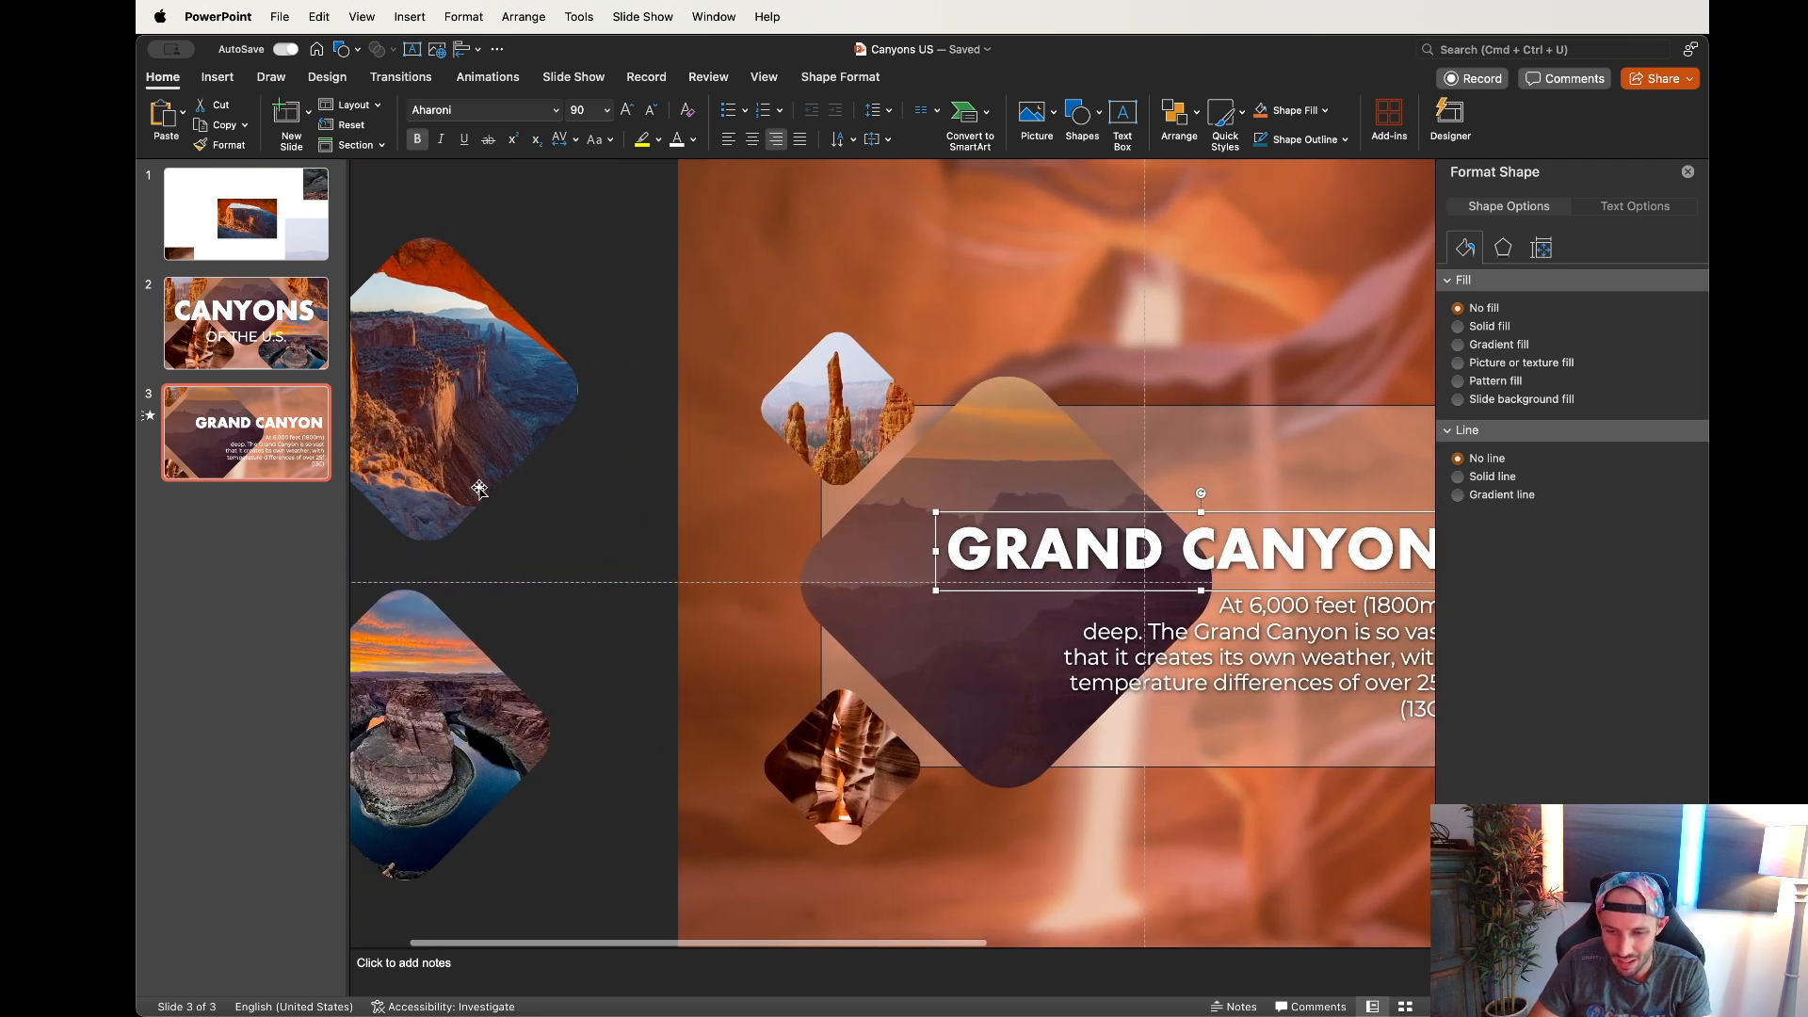
left_click(530, 387)
left_click(471, 725, "shift")
left_click(845, 414, "shift")
left_click(876, 552, "shift")
left_click(834, 775, "shift")
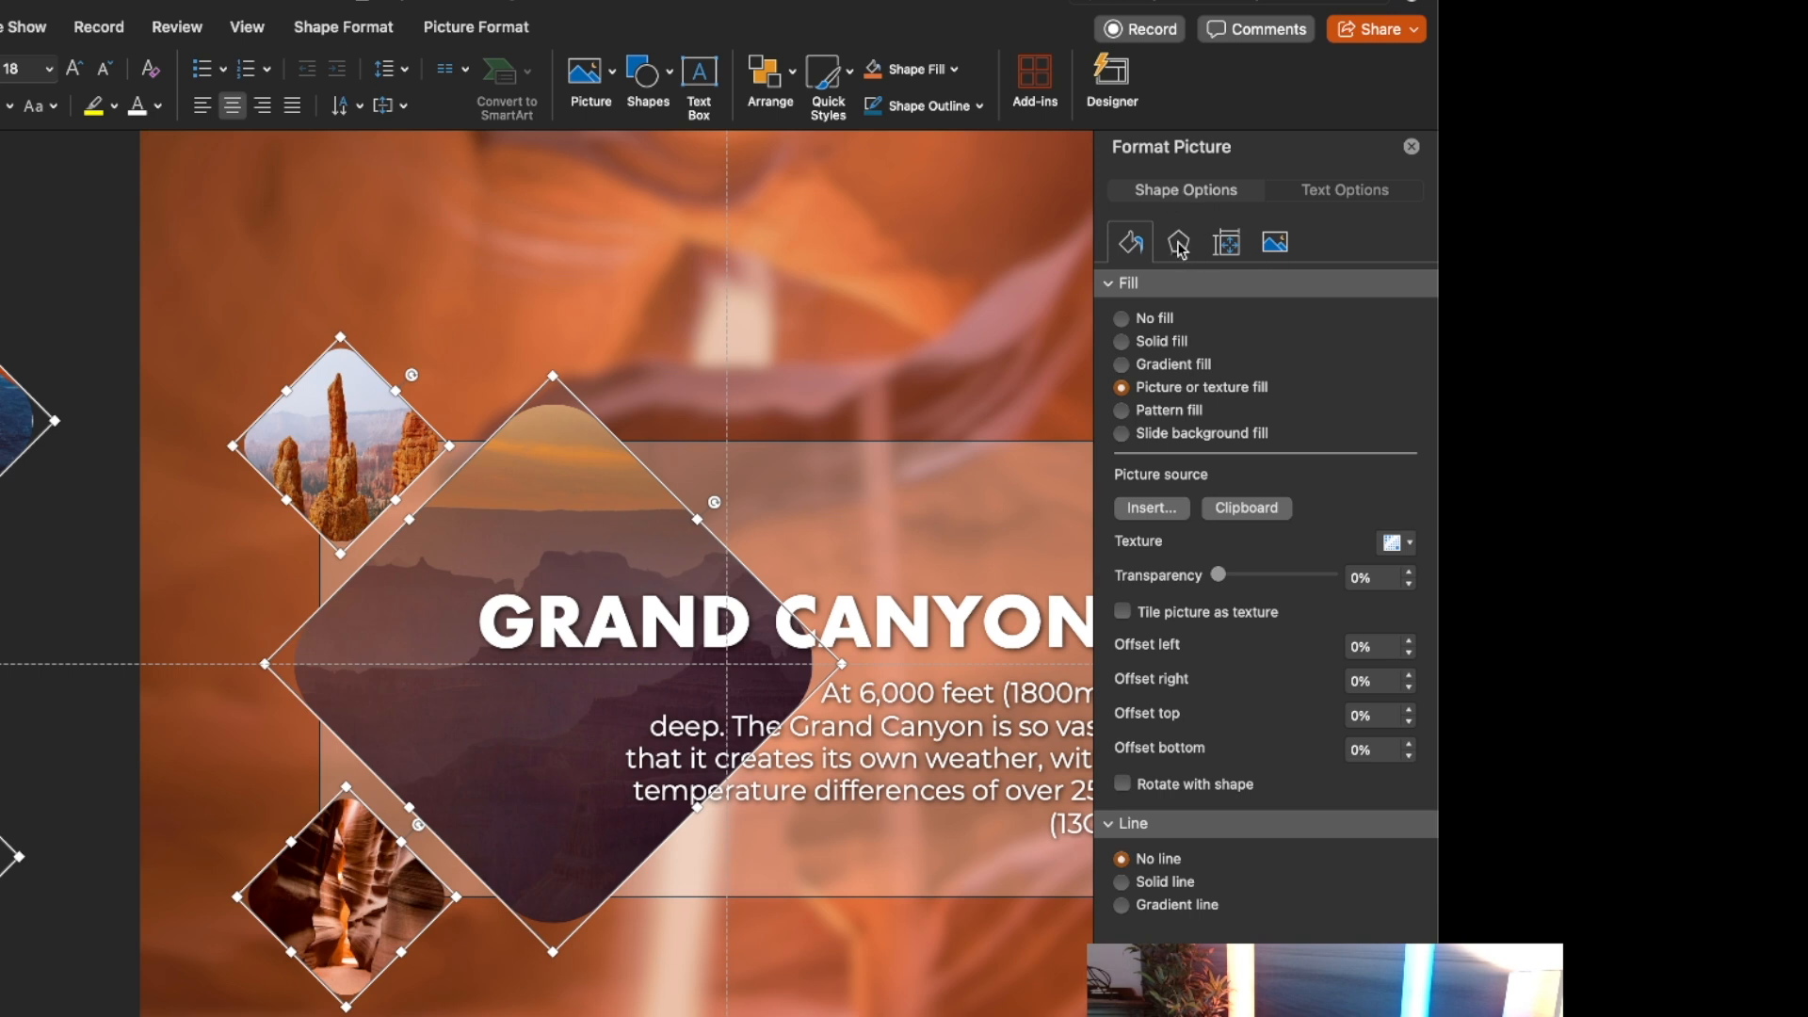
left_click(1178, 243)
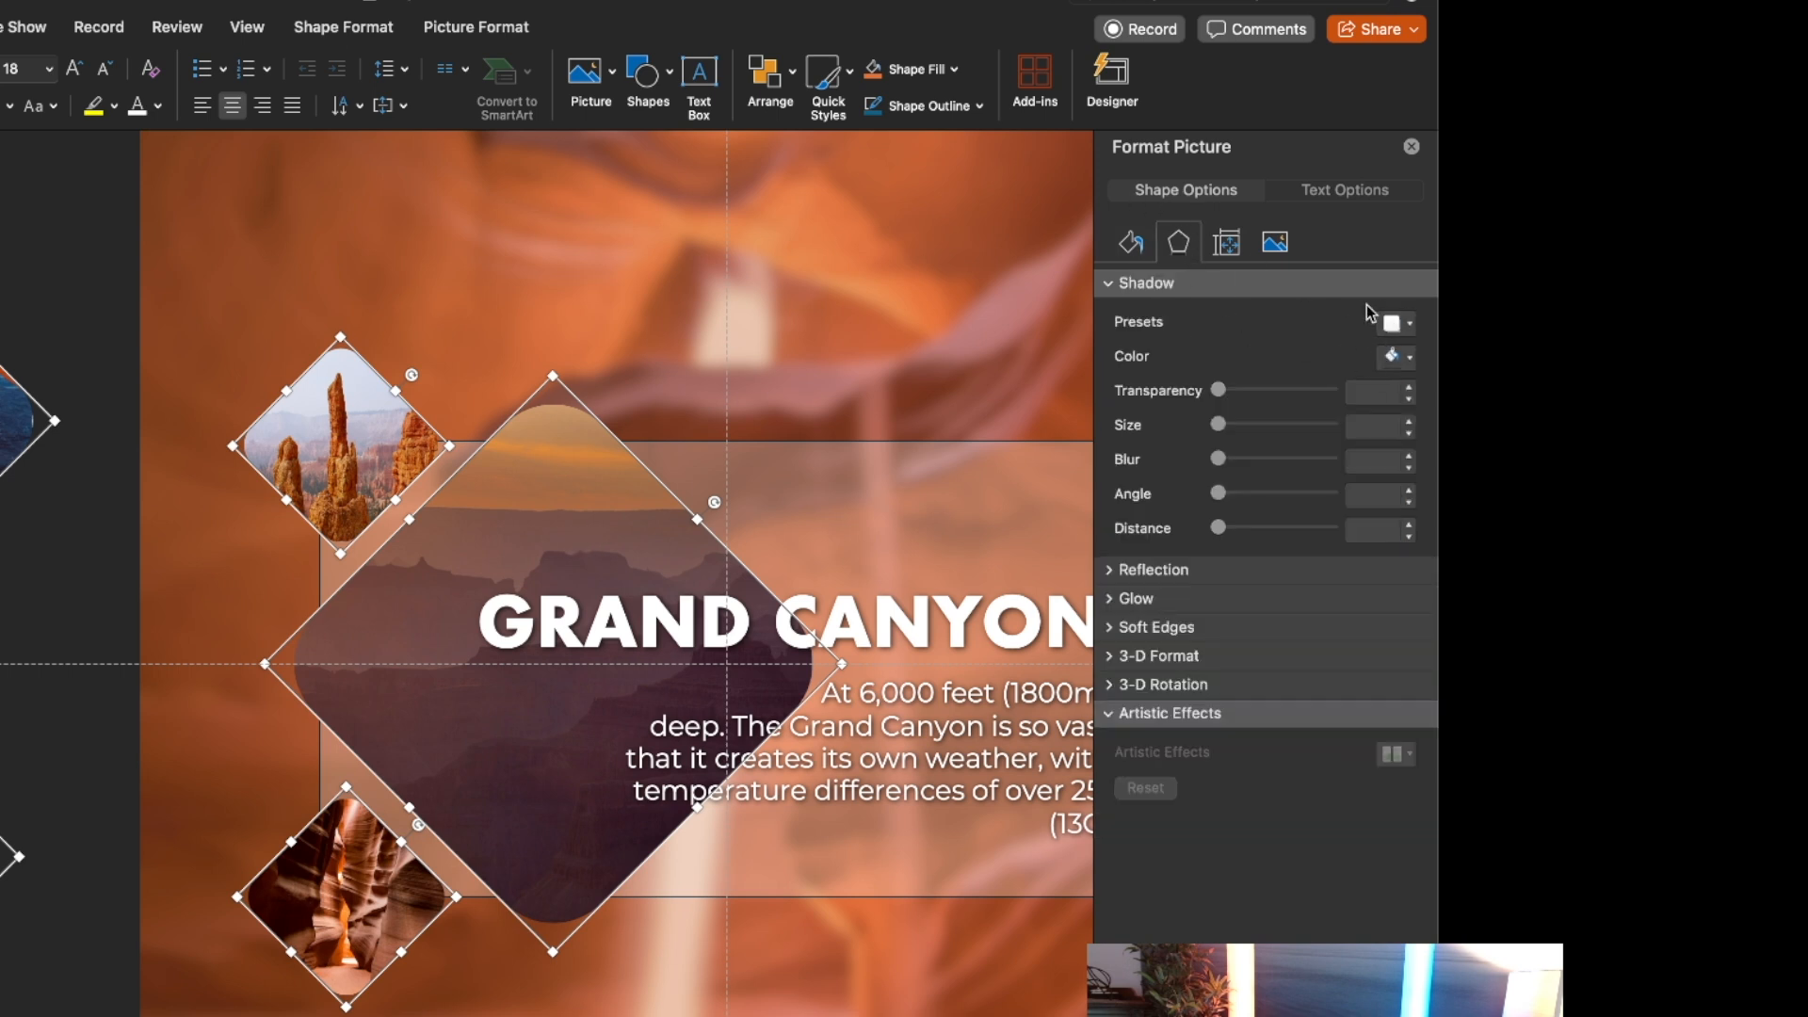
left_click(1396, 325)
left_click(1230, 512)
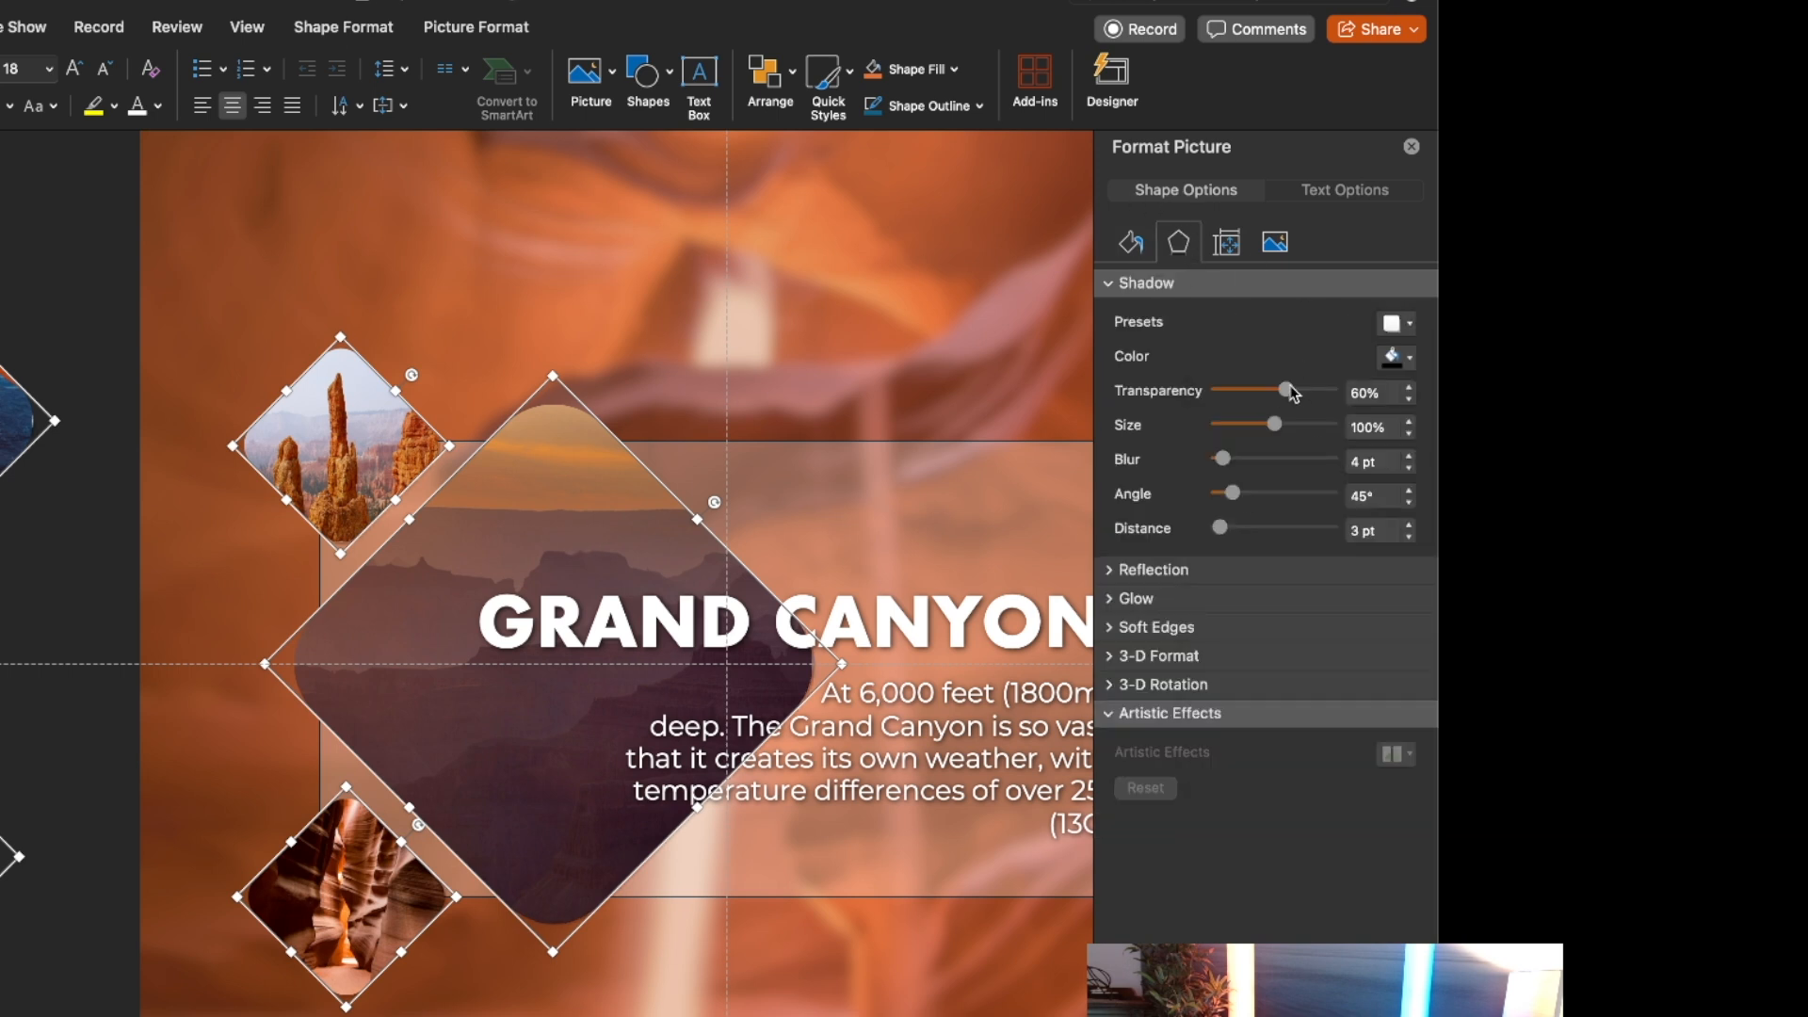
left_click_drag(1273, 390, 1230, 392)
left_click_drag(1223, 458, 1235, 458)
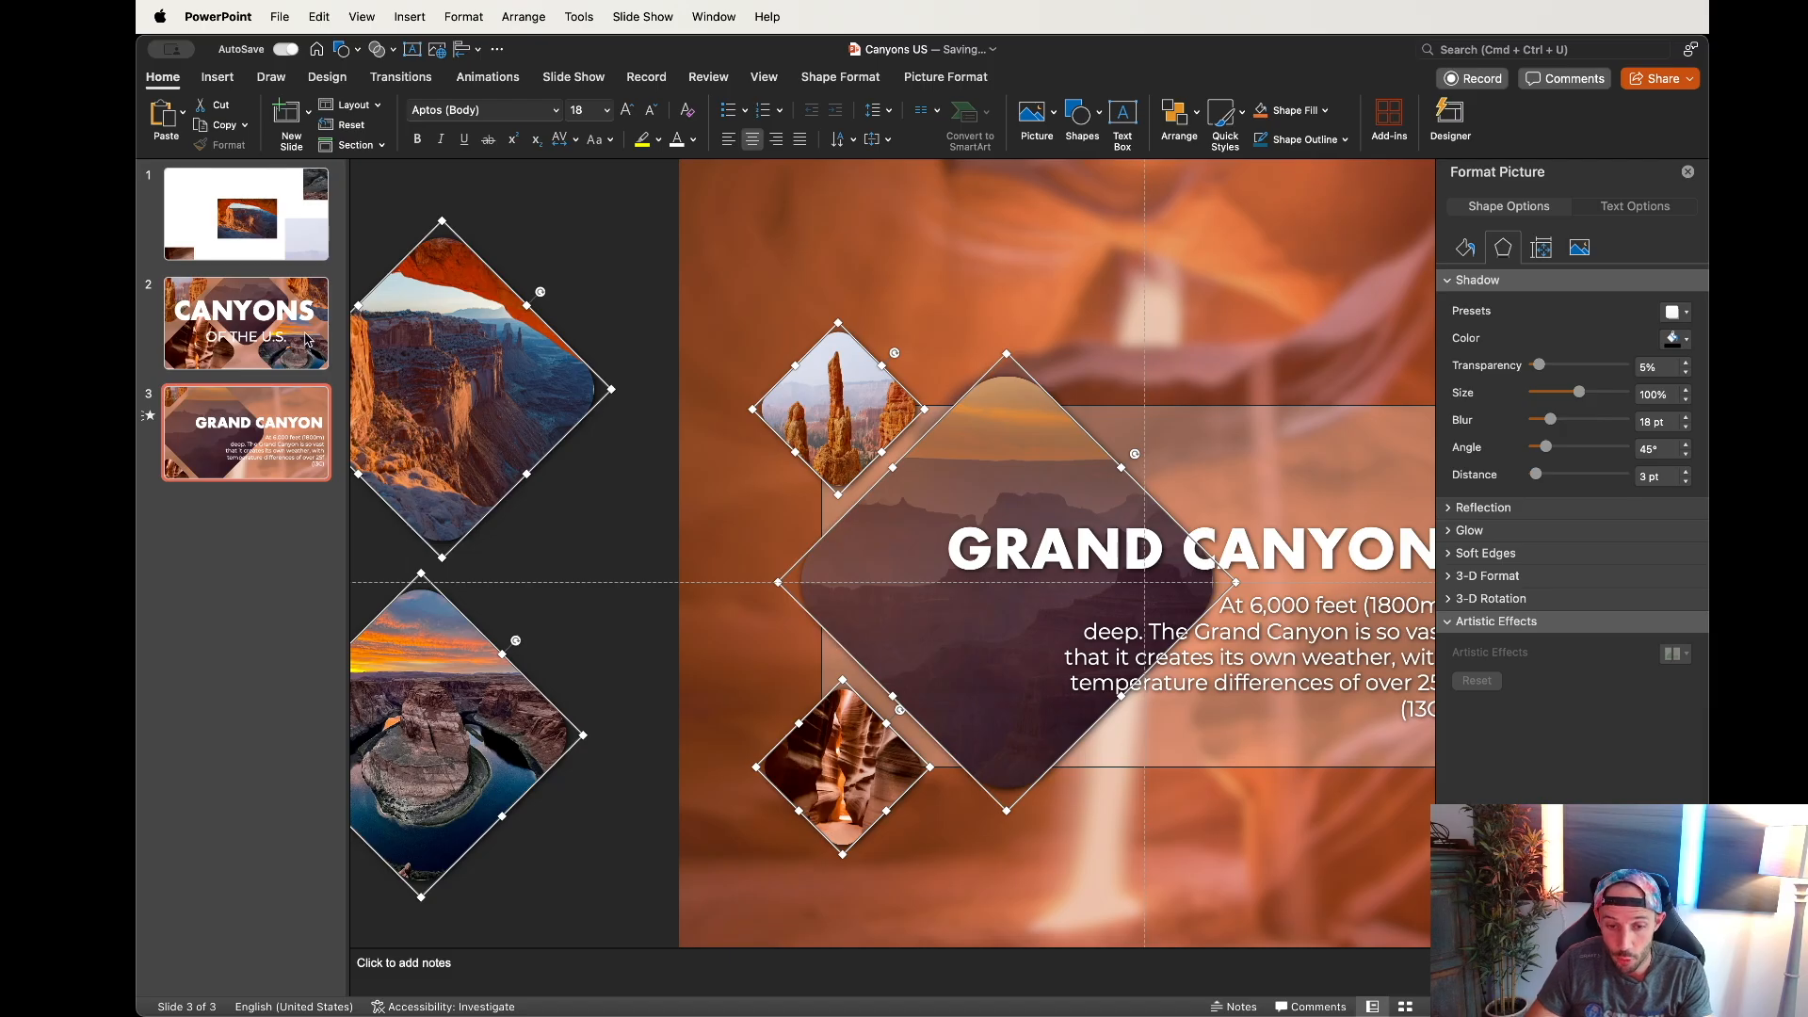
Step: Apply the same 45° shadow preset to the five diamond pictures on slide 2 and increase its blur
left_click(262, 343)
key("super+a")
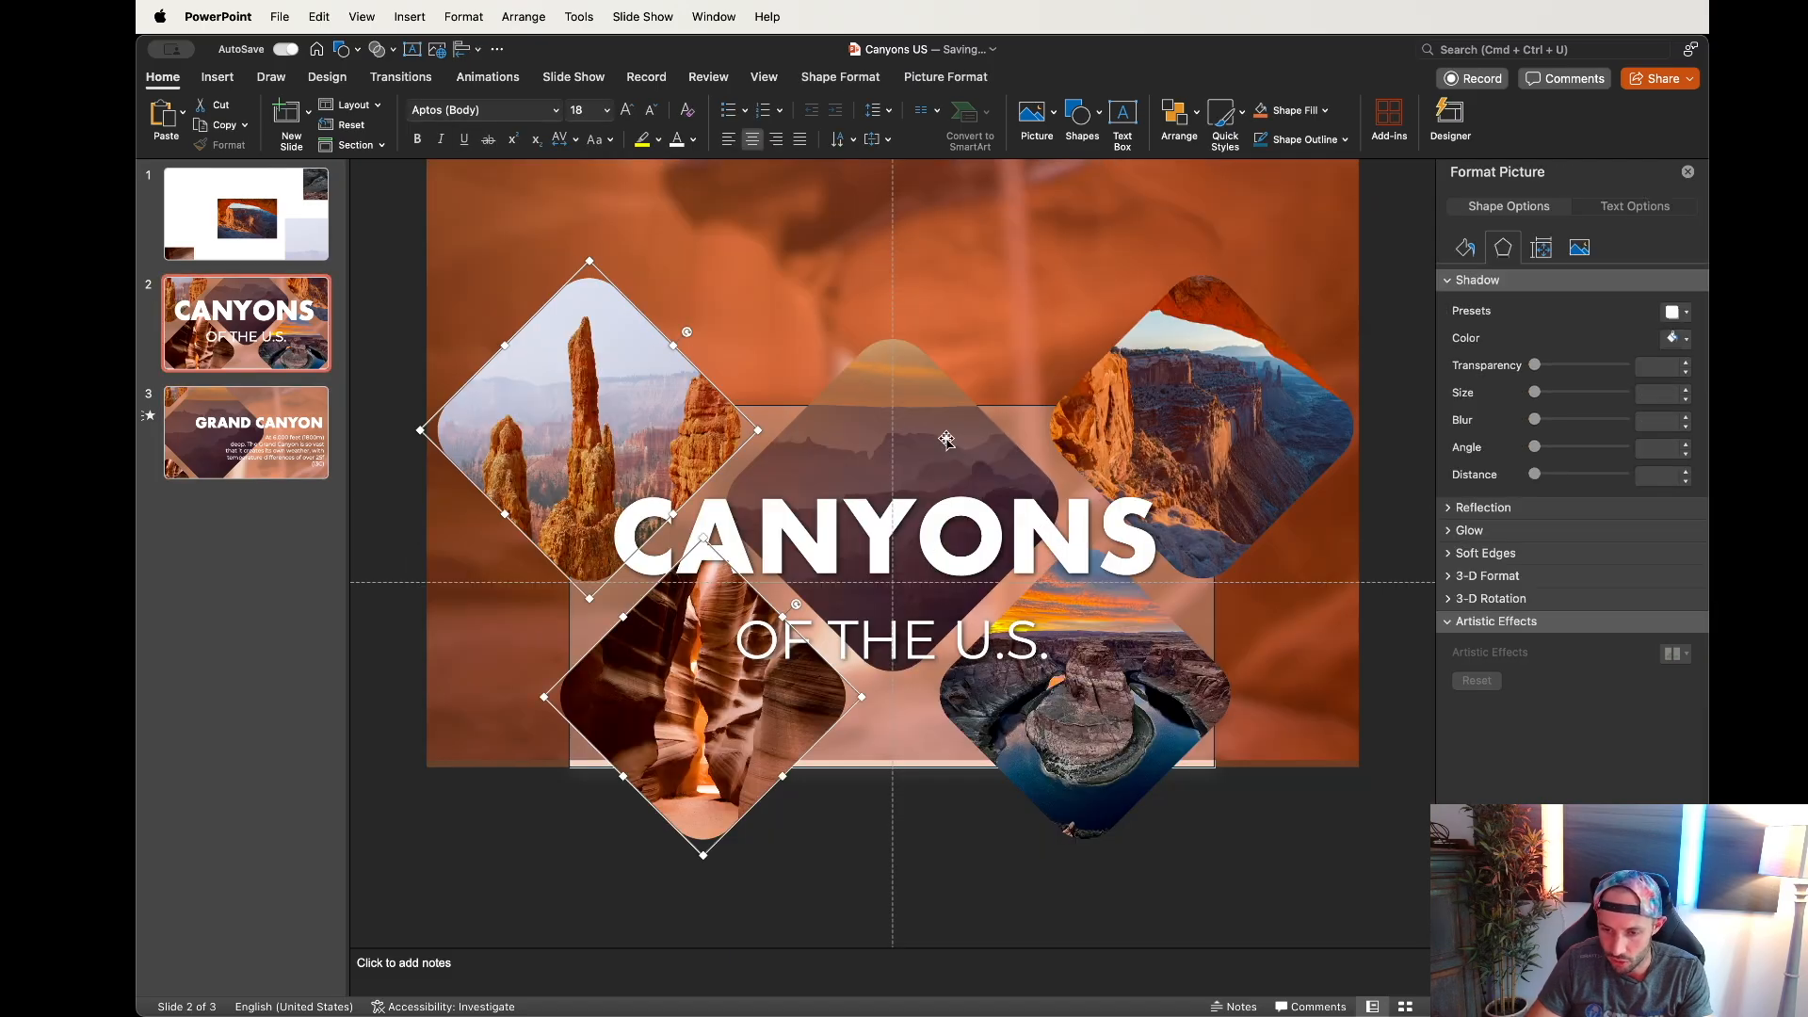
left_click(1681, 311)
left_click(1551, 391)
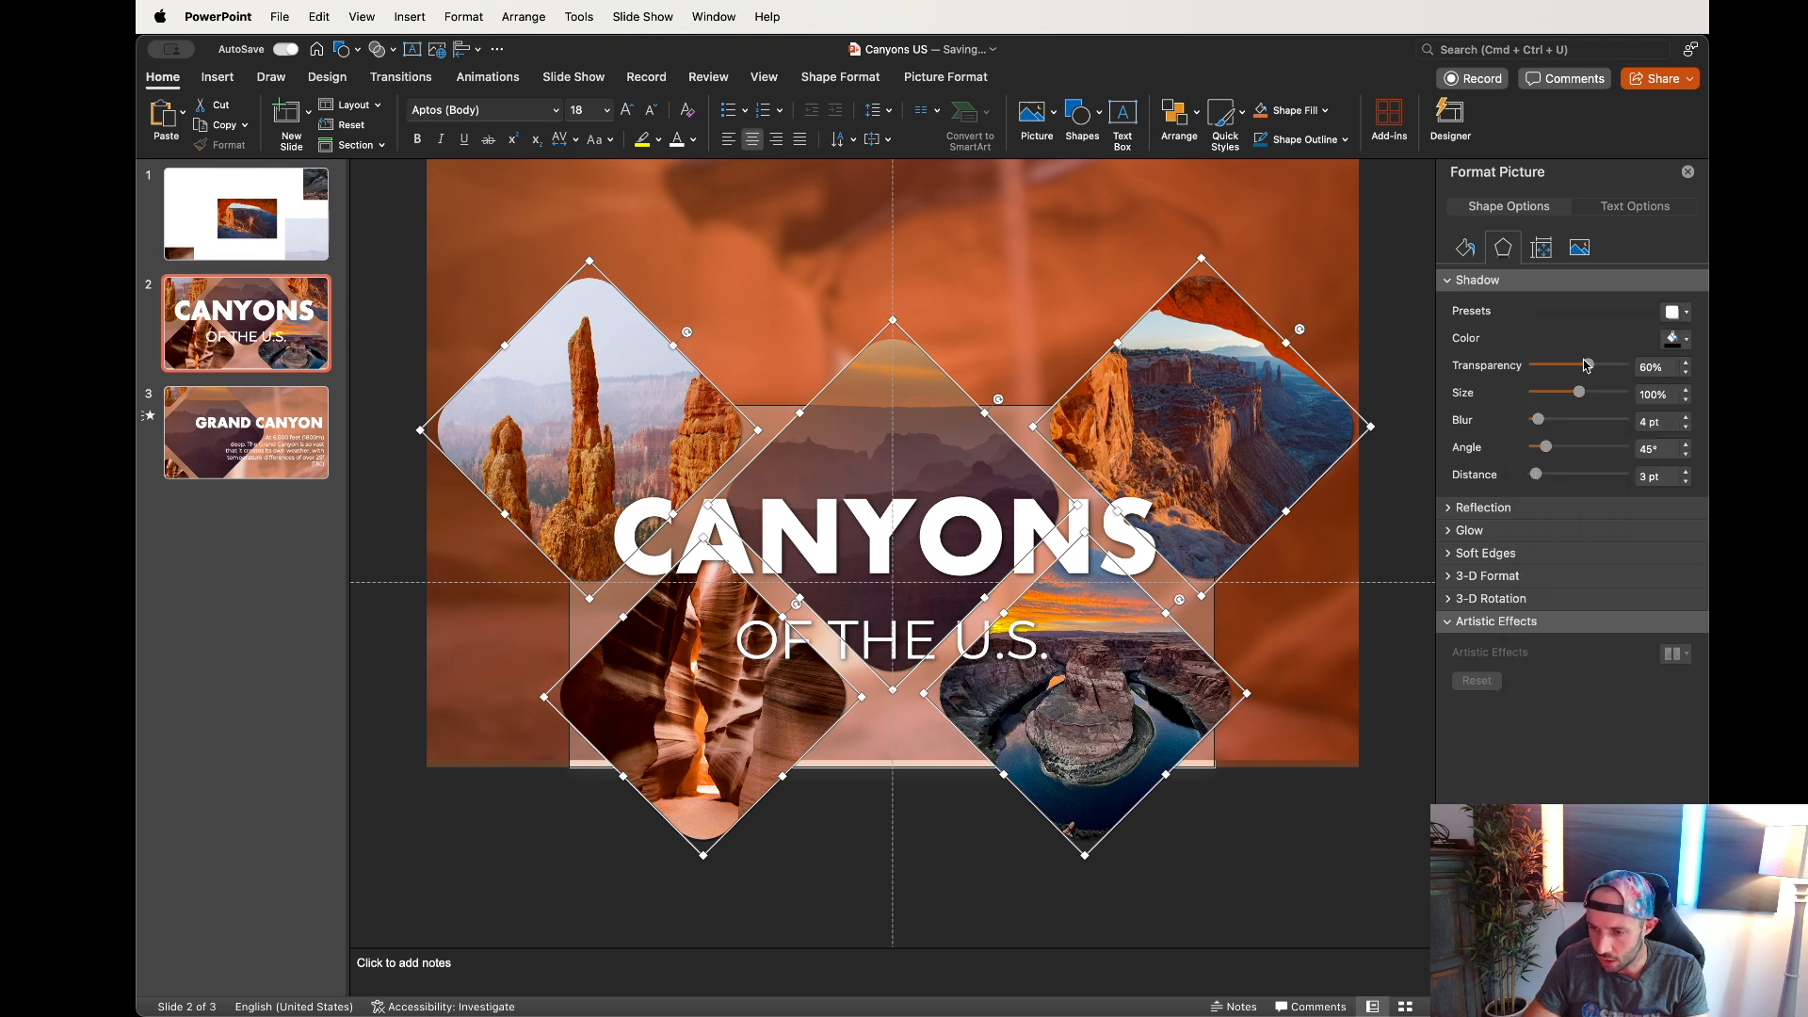
left_click_drag(1539, 422, 1547, 422)
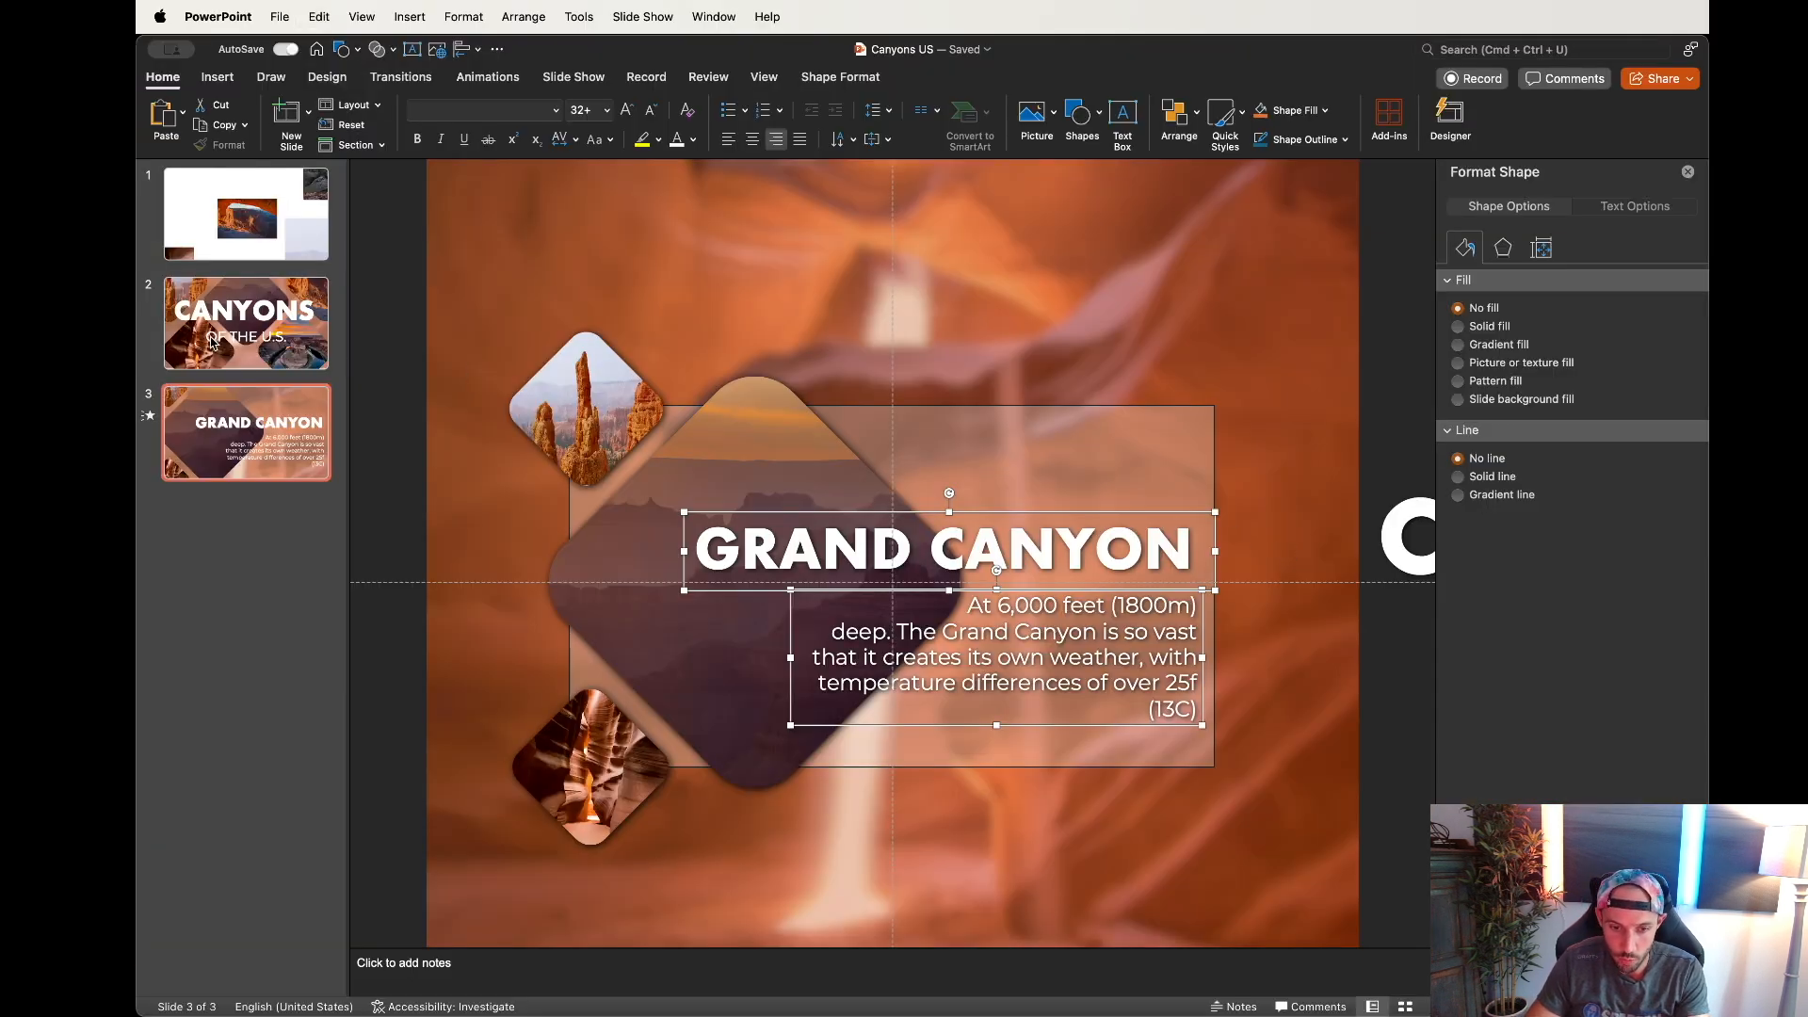
Step: Paste the GRAND CANYON heading and description onto slide 2, move them off its right edge, and preview the transition in the slide show
left_click(211, 342)
key("super+v")
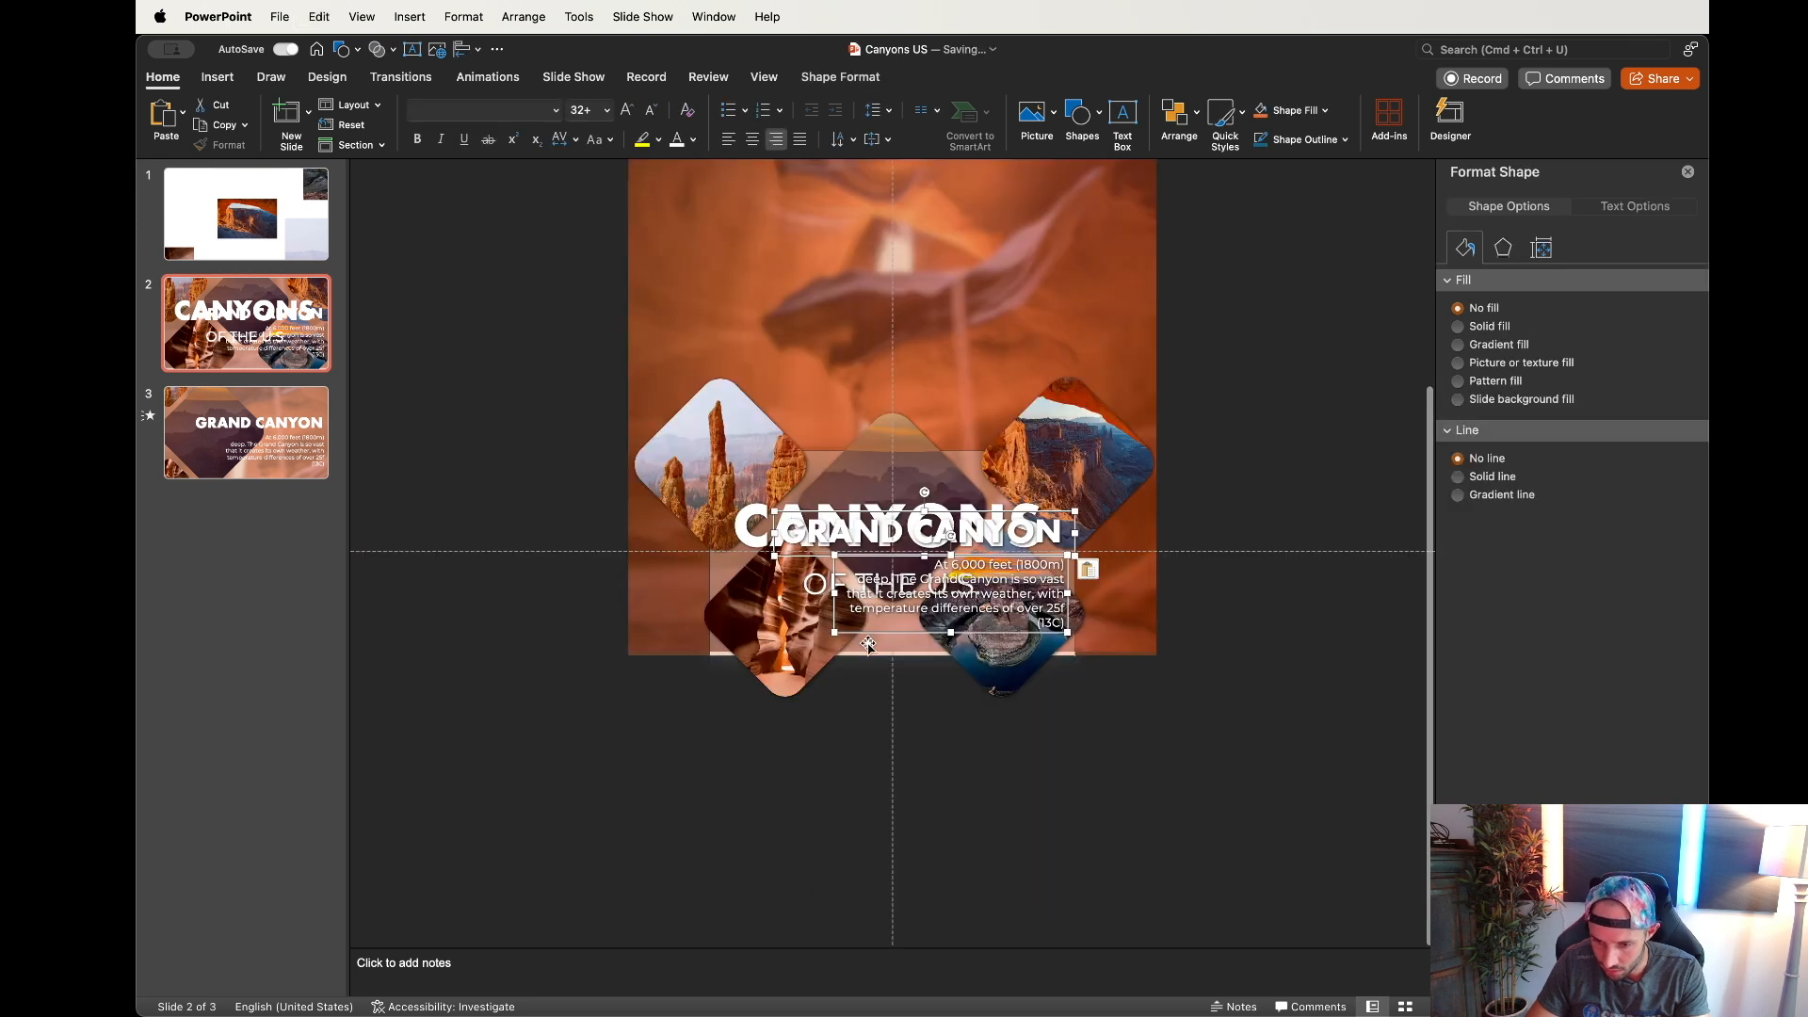
left_click_drag(866, 633, 1261, 633)
key("super+Return")
key("Right")
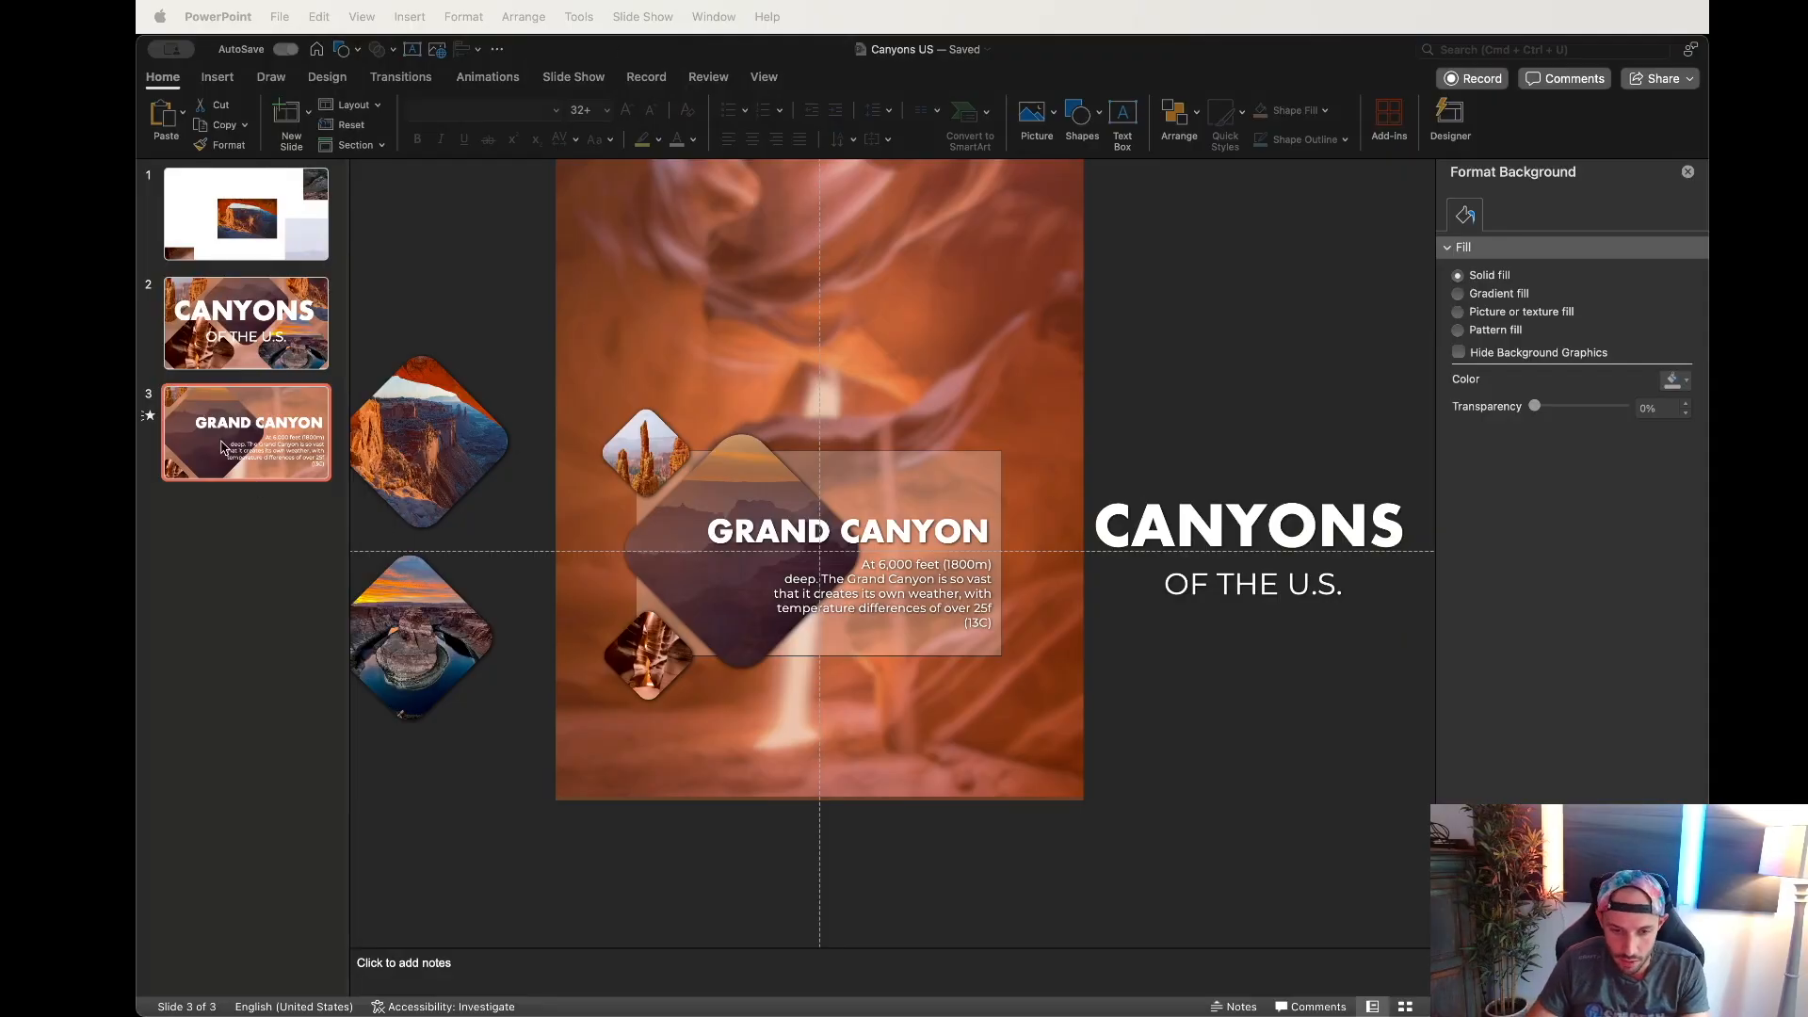
Step: Duplicate slide 3 and move the GRAND CANYON heading and description off the right edge of the new slide
left_click(209, 431)
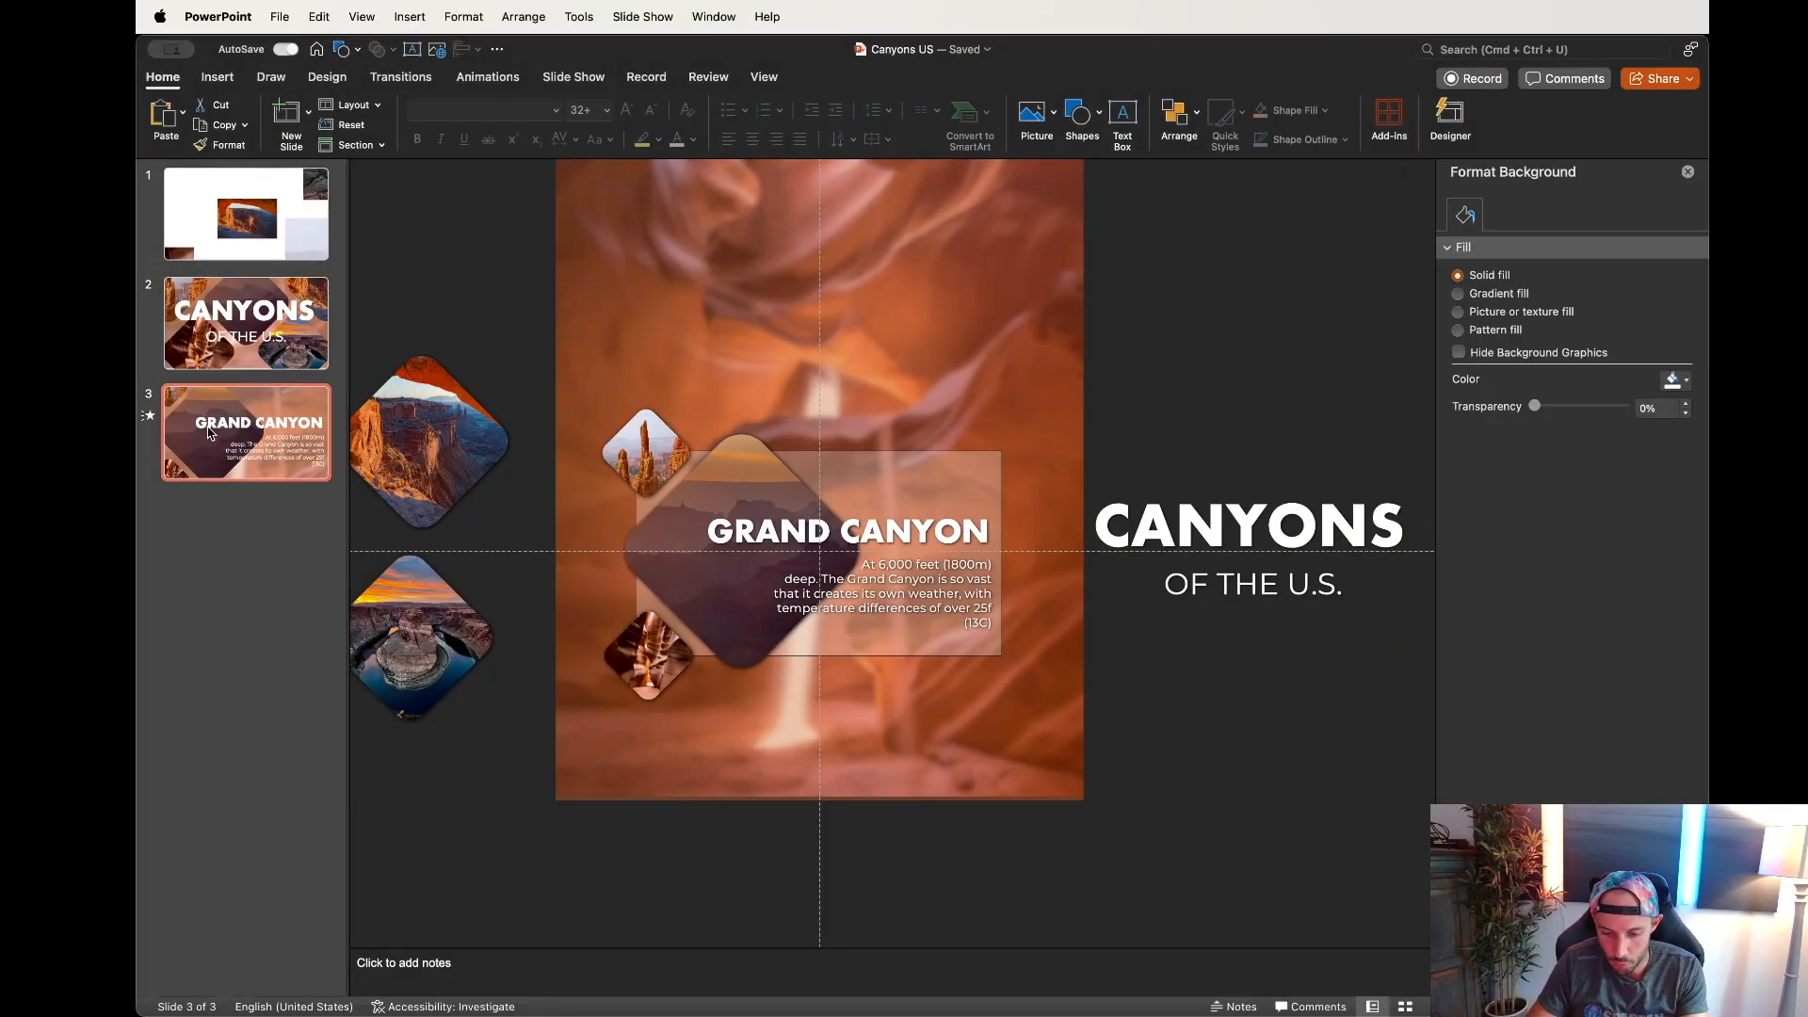
key("super+d")
left_click(899, 527)
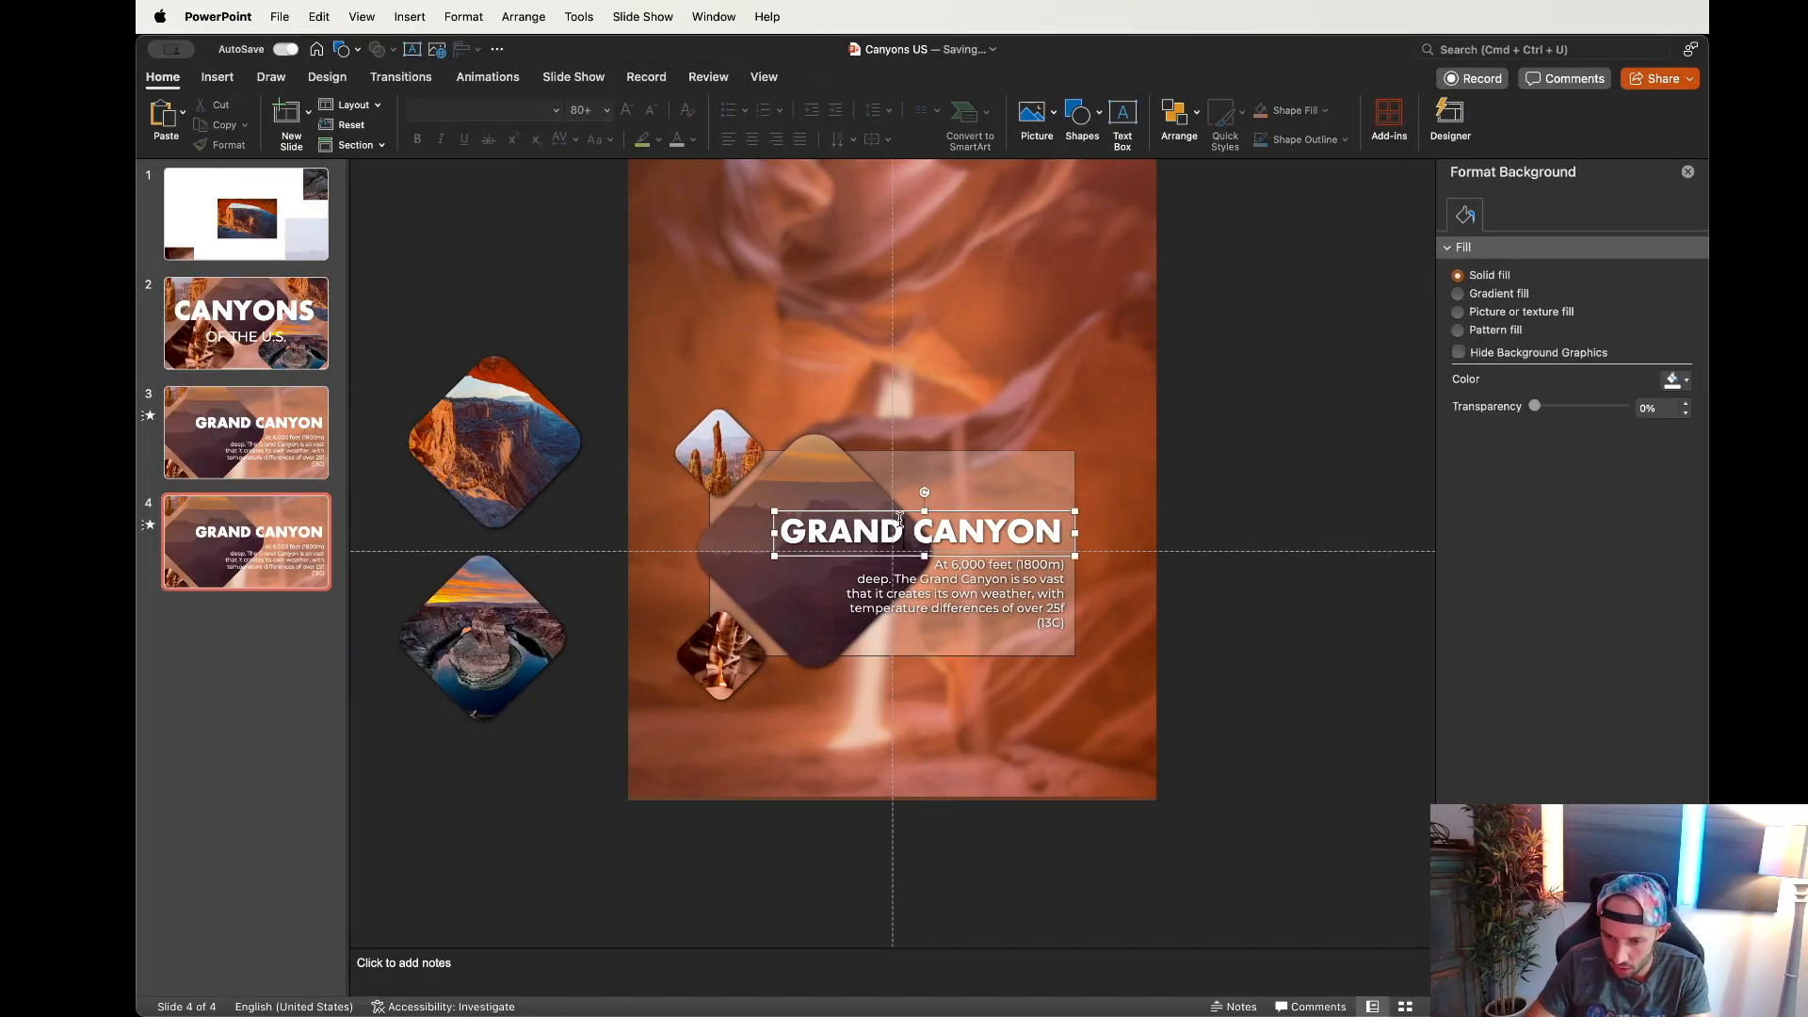
left_click(907, 608, "shift")
left_click_drag(897, 636, 1293, 631)
left_click(1179, 572)
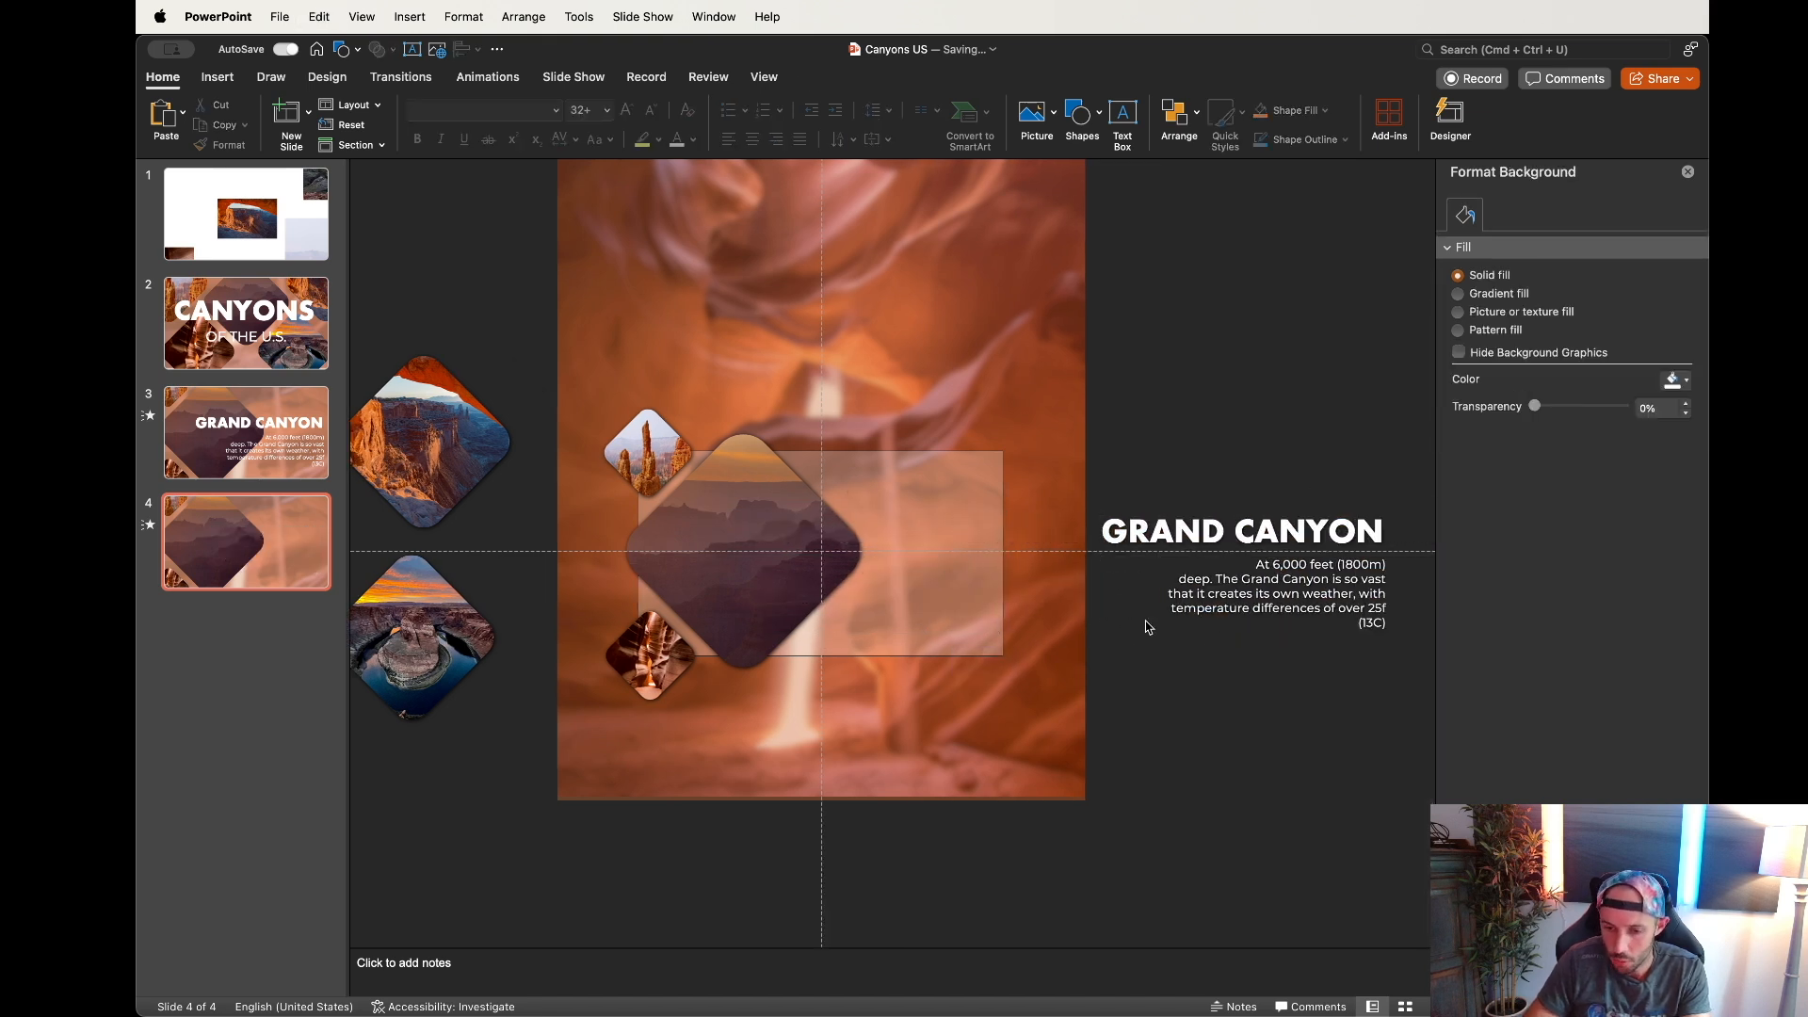
Step: Move the off-slide canyon arch picture over the small rock spires diamond on slide 4 and shrink it to match that diamond's size
scroll(759, 575, "up", 3)
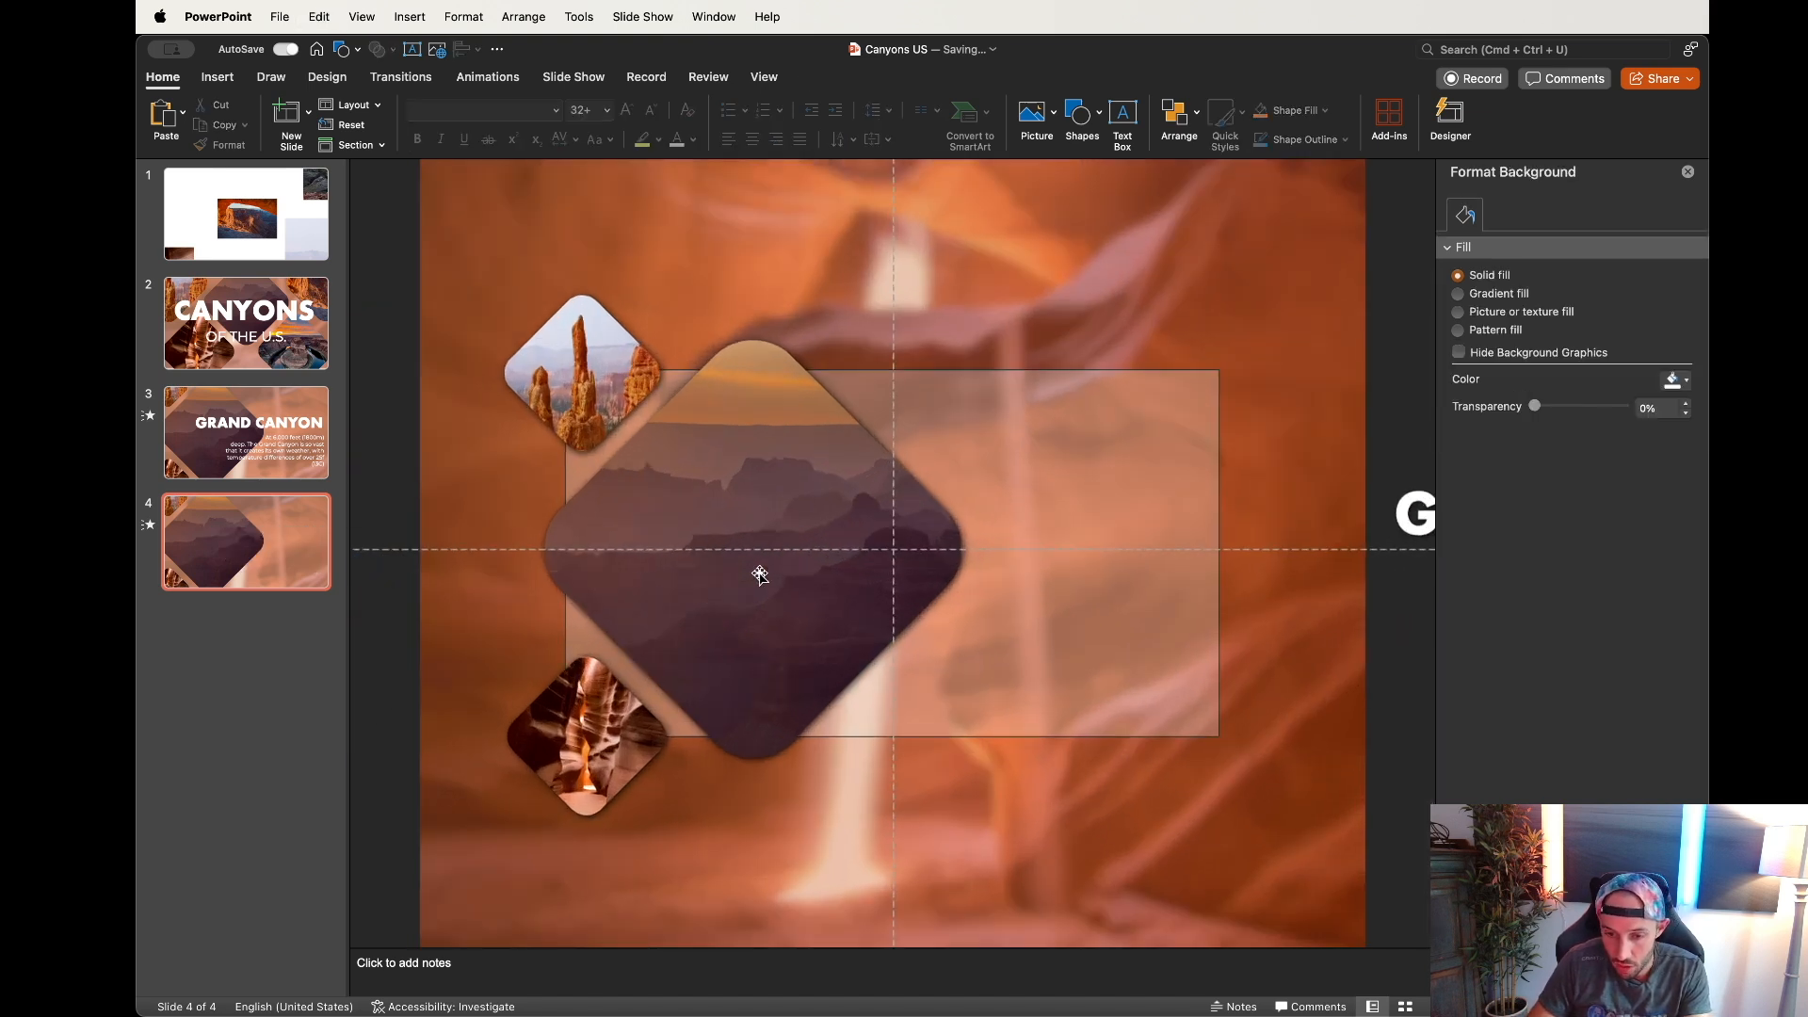
scroll(759, 575, "left", 5)
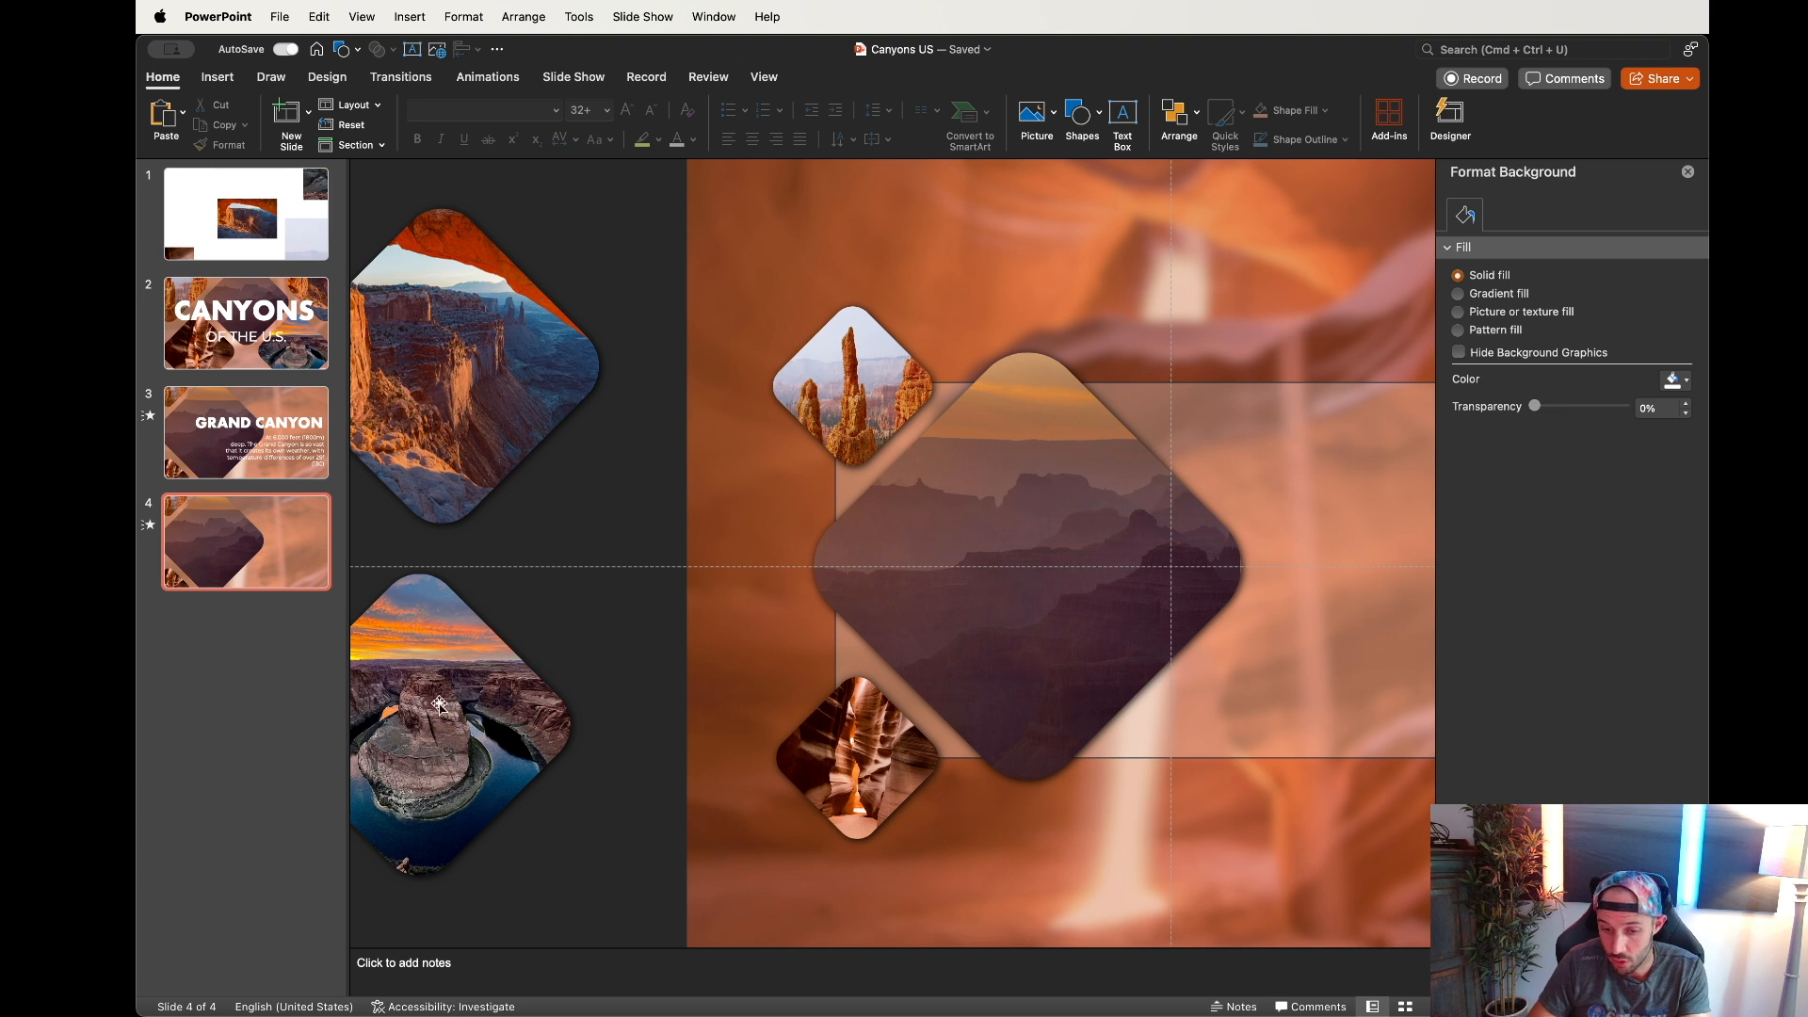
left_click(480, 401)
left_click_drag(480, 400, 834, 448)
left_click_drag(851, 636, 853, 475)
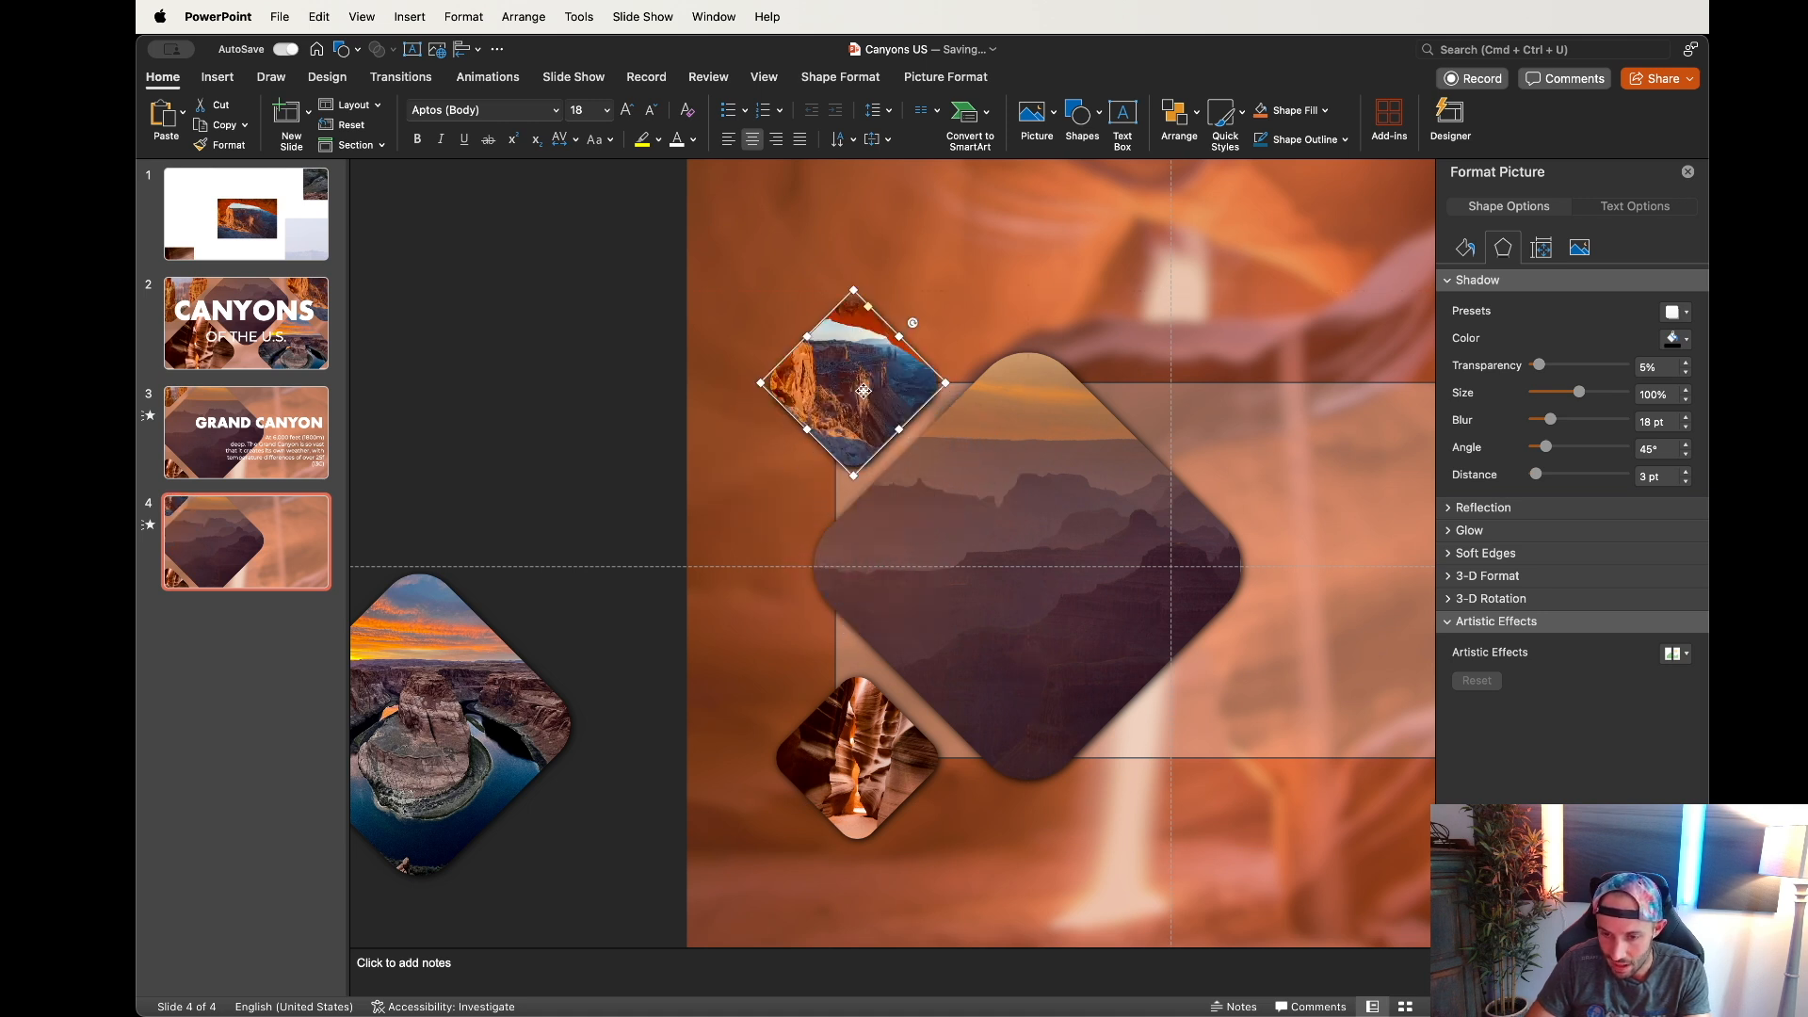
Step: Enlarge the rock spires picture in the large diamond's place and shrink the Grand Canyon picture into the lower small diamond's place
left_click_drag(810, 403, 1025, 381)
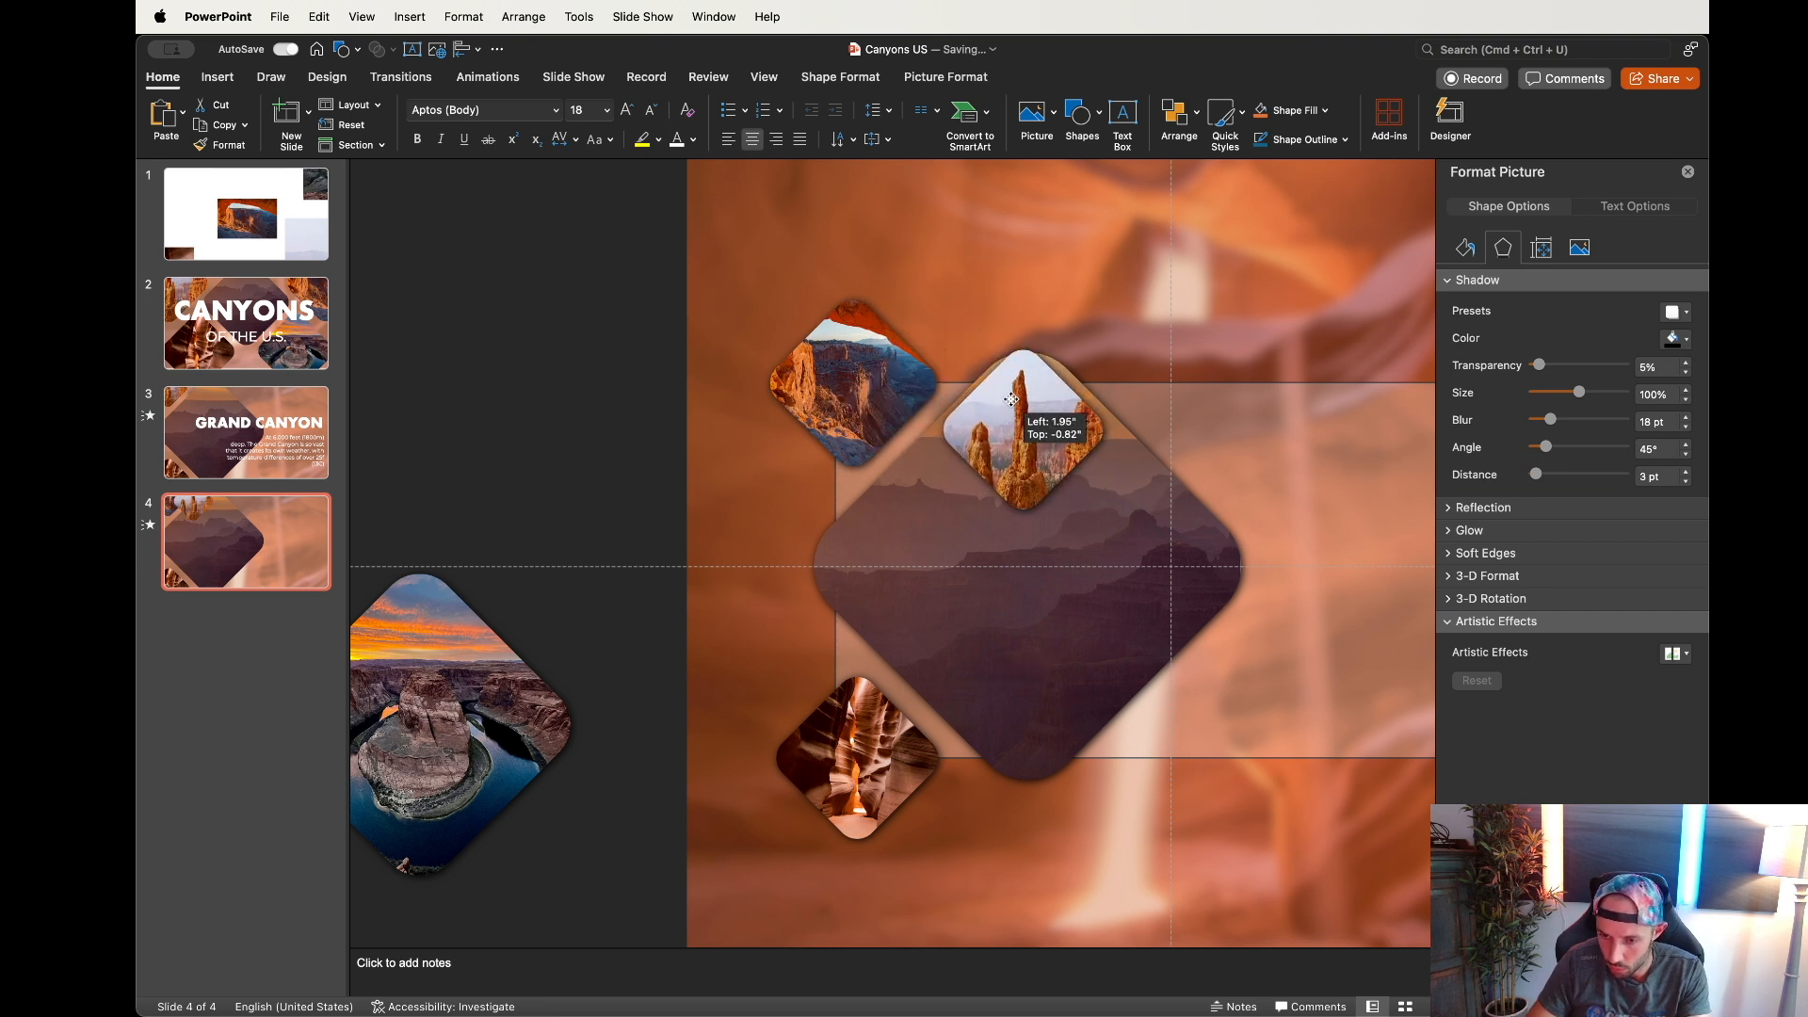
left_click_drag(1020, 515, 1028, 802)
left_click_drag(1013, 446, 843, 771)
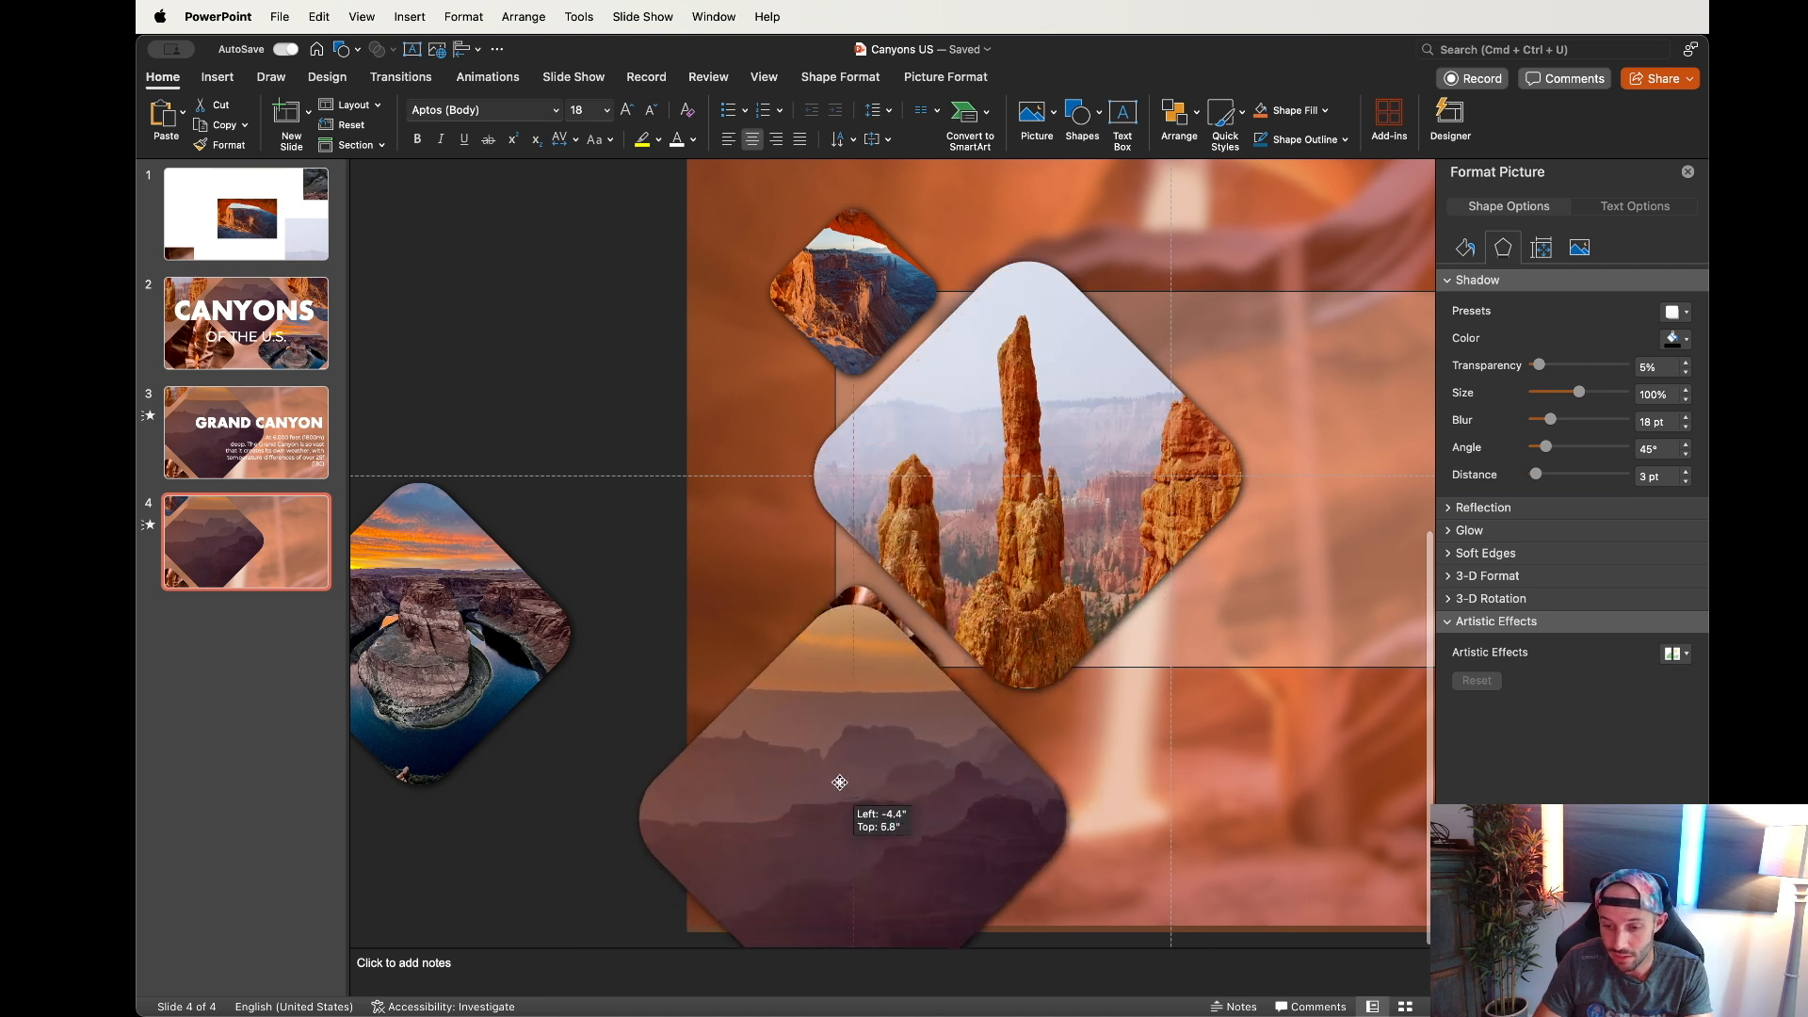
scroll(842, 771, "down", 3)
left_click_drag(855, 918, 849, 641)
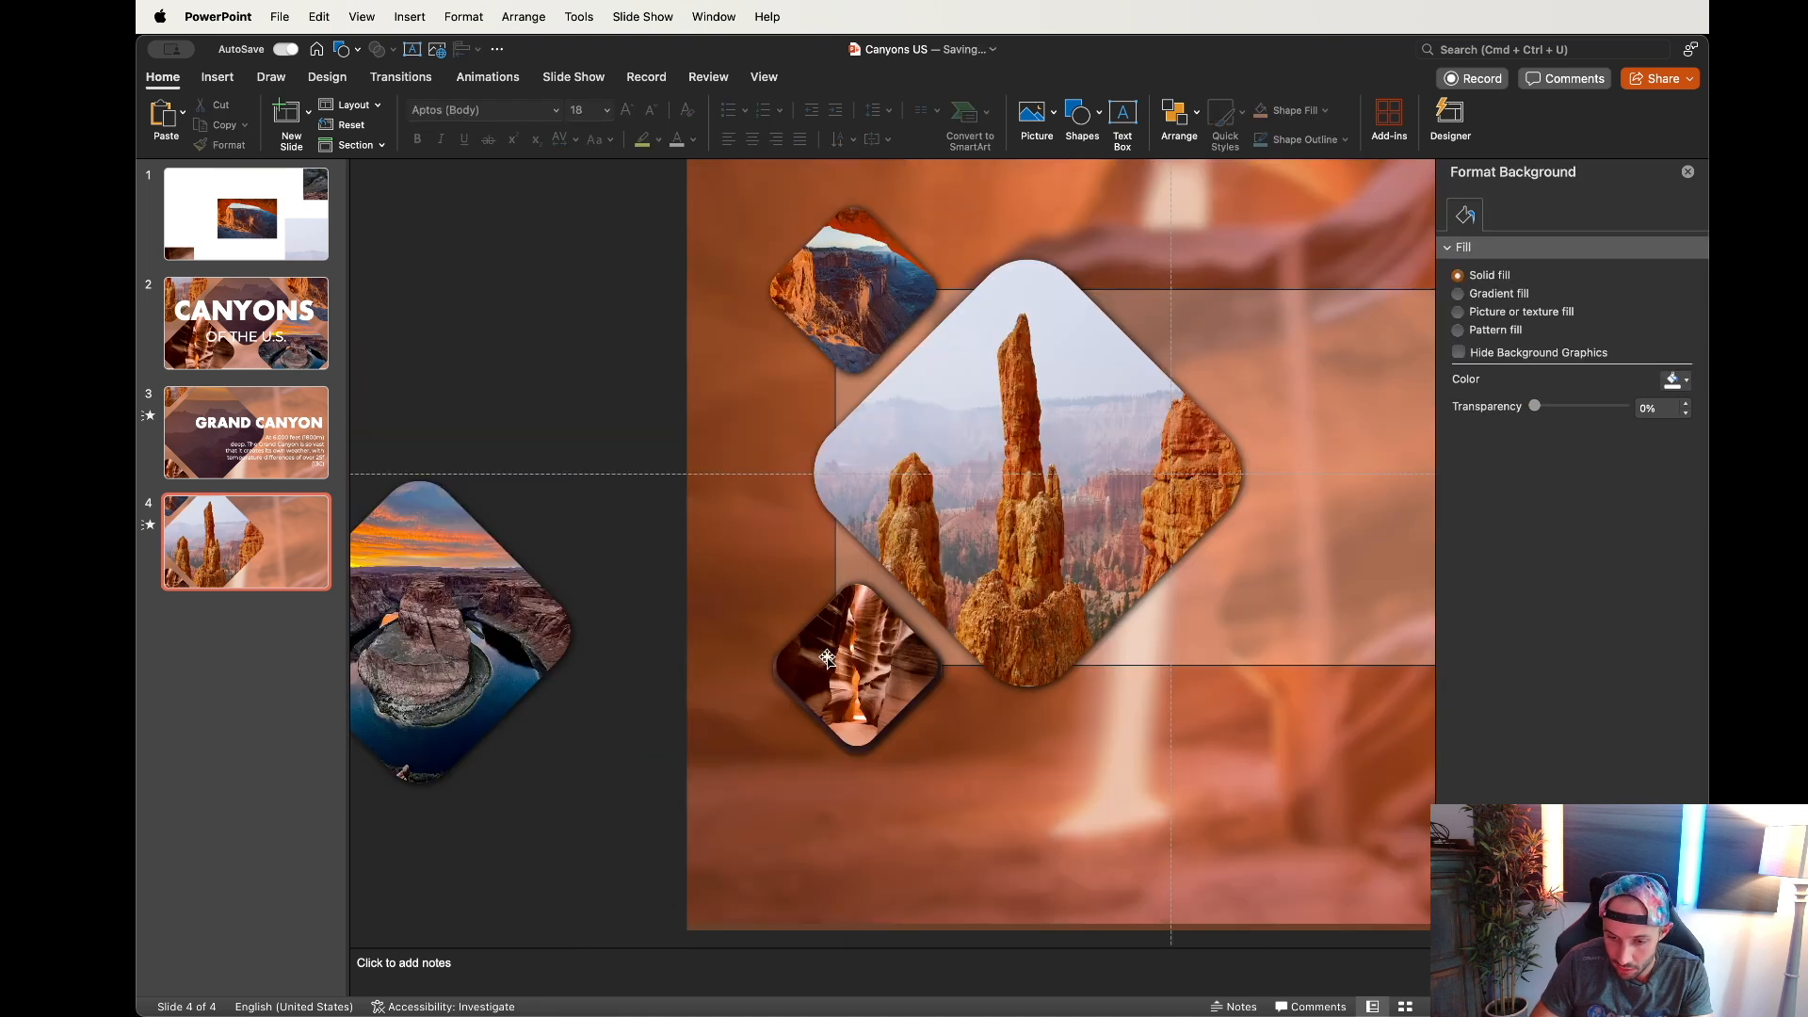
Step: Move the slot canyon picture off the slide's left edge and shift the river bend picture higher beside the slide
left_click(854, 649)
left_click_drag(854, 650, 630, 811)
left_click_drag(421, 629, 506, 298)
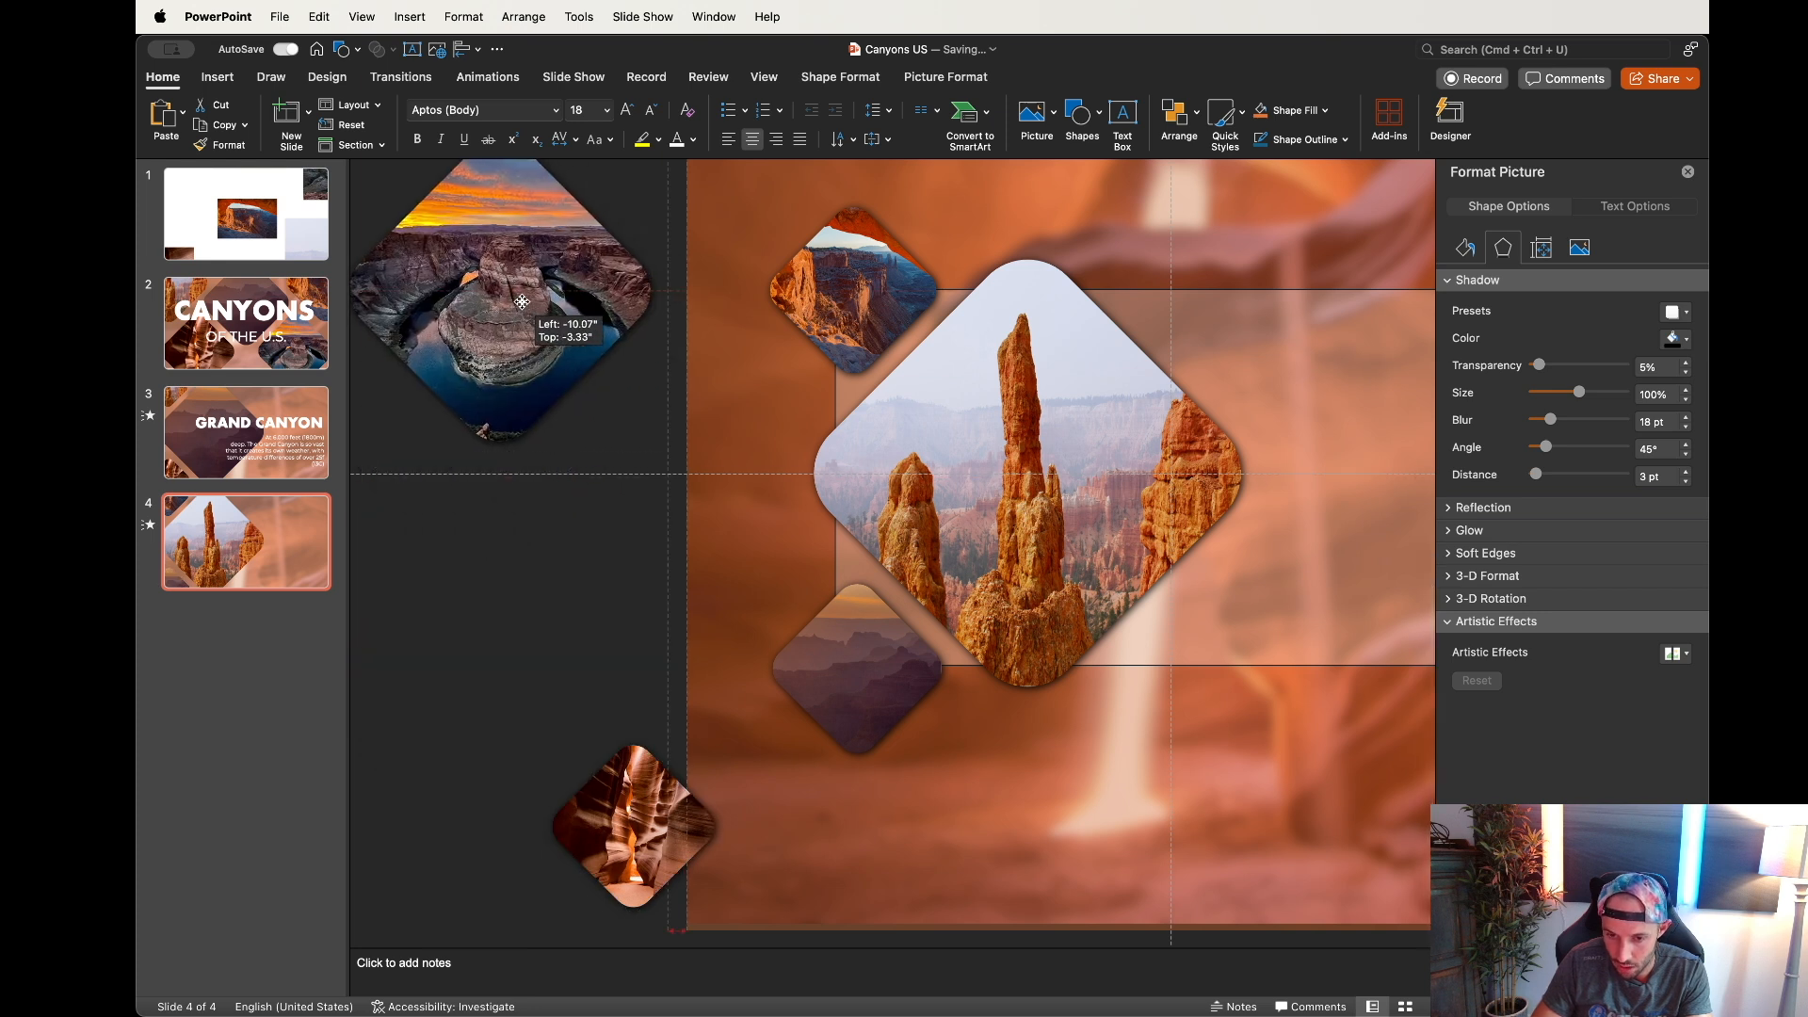
left_click_drag(622, 791, 566, 747)
Step: Duplicate the off-slide GRAND CANYON heading and description and place the copies inside the translucent rectangle on slide 4
scroll(924, 705, "right", 9)
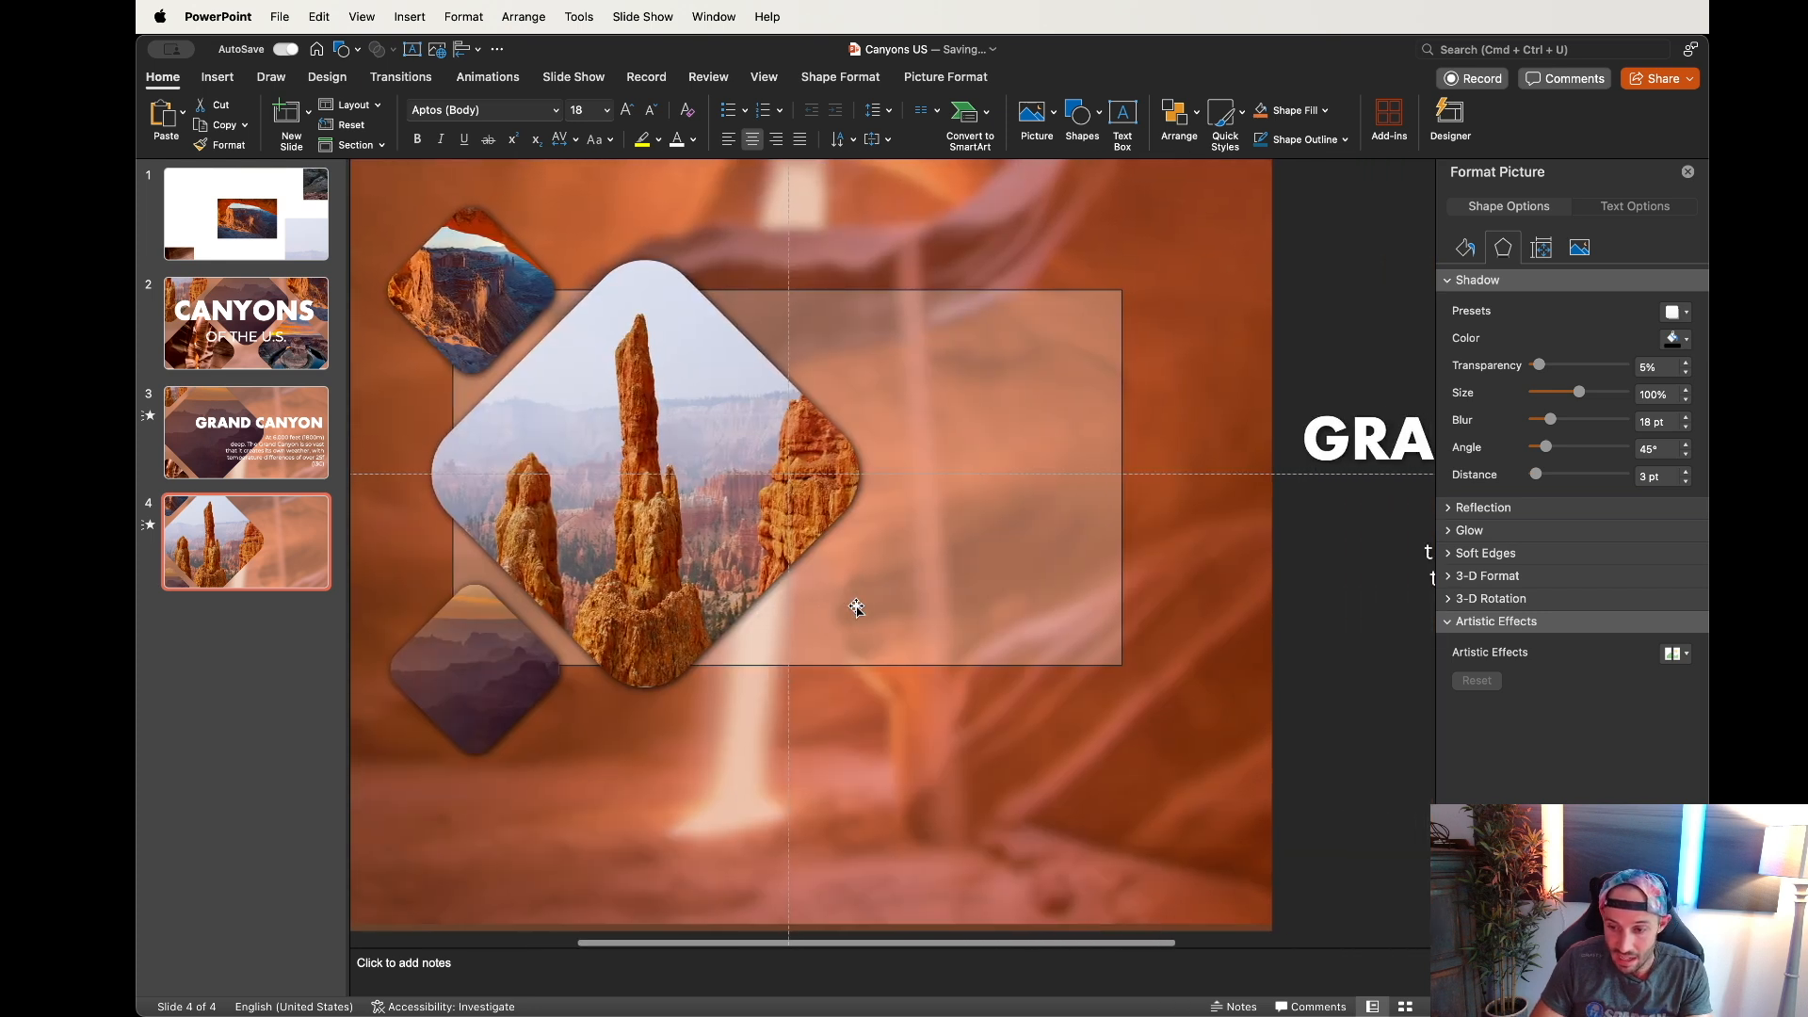
left_click(942, 440)
left_click(1050, 549, "shift")
left_click_drag(1050, 550, 708, 503)
left_click_drag(704, 499, 708, 499)
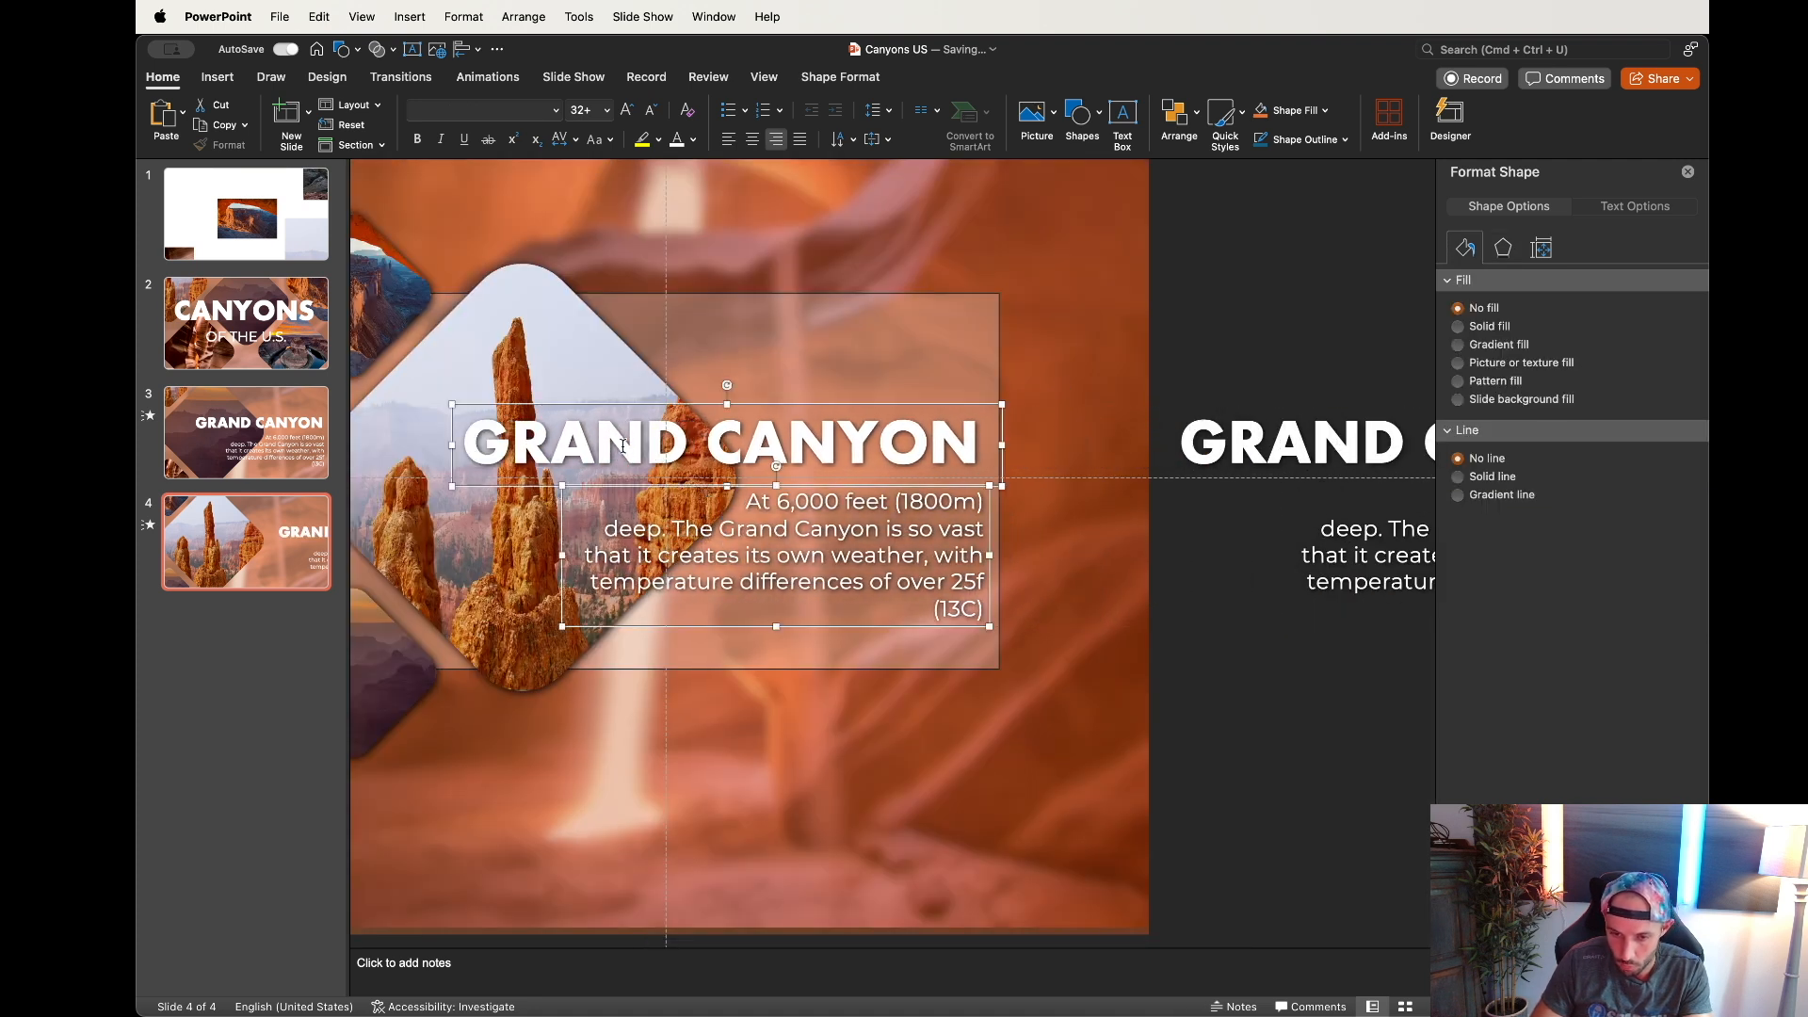
Step: Retitle the heading BRYCE CANYON and replace the description with "Not actually a canyon, but rather a collection of natural amphitheaters filled with rock formations called hoodoos"
double_click(574, 441)
type("BRYCE")
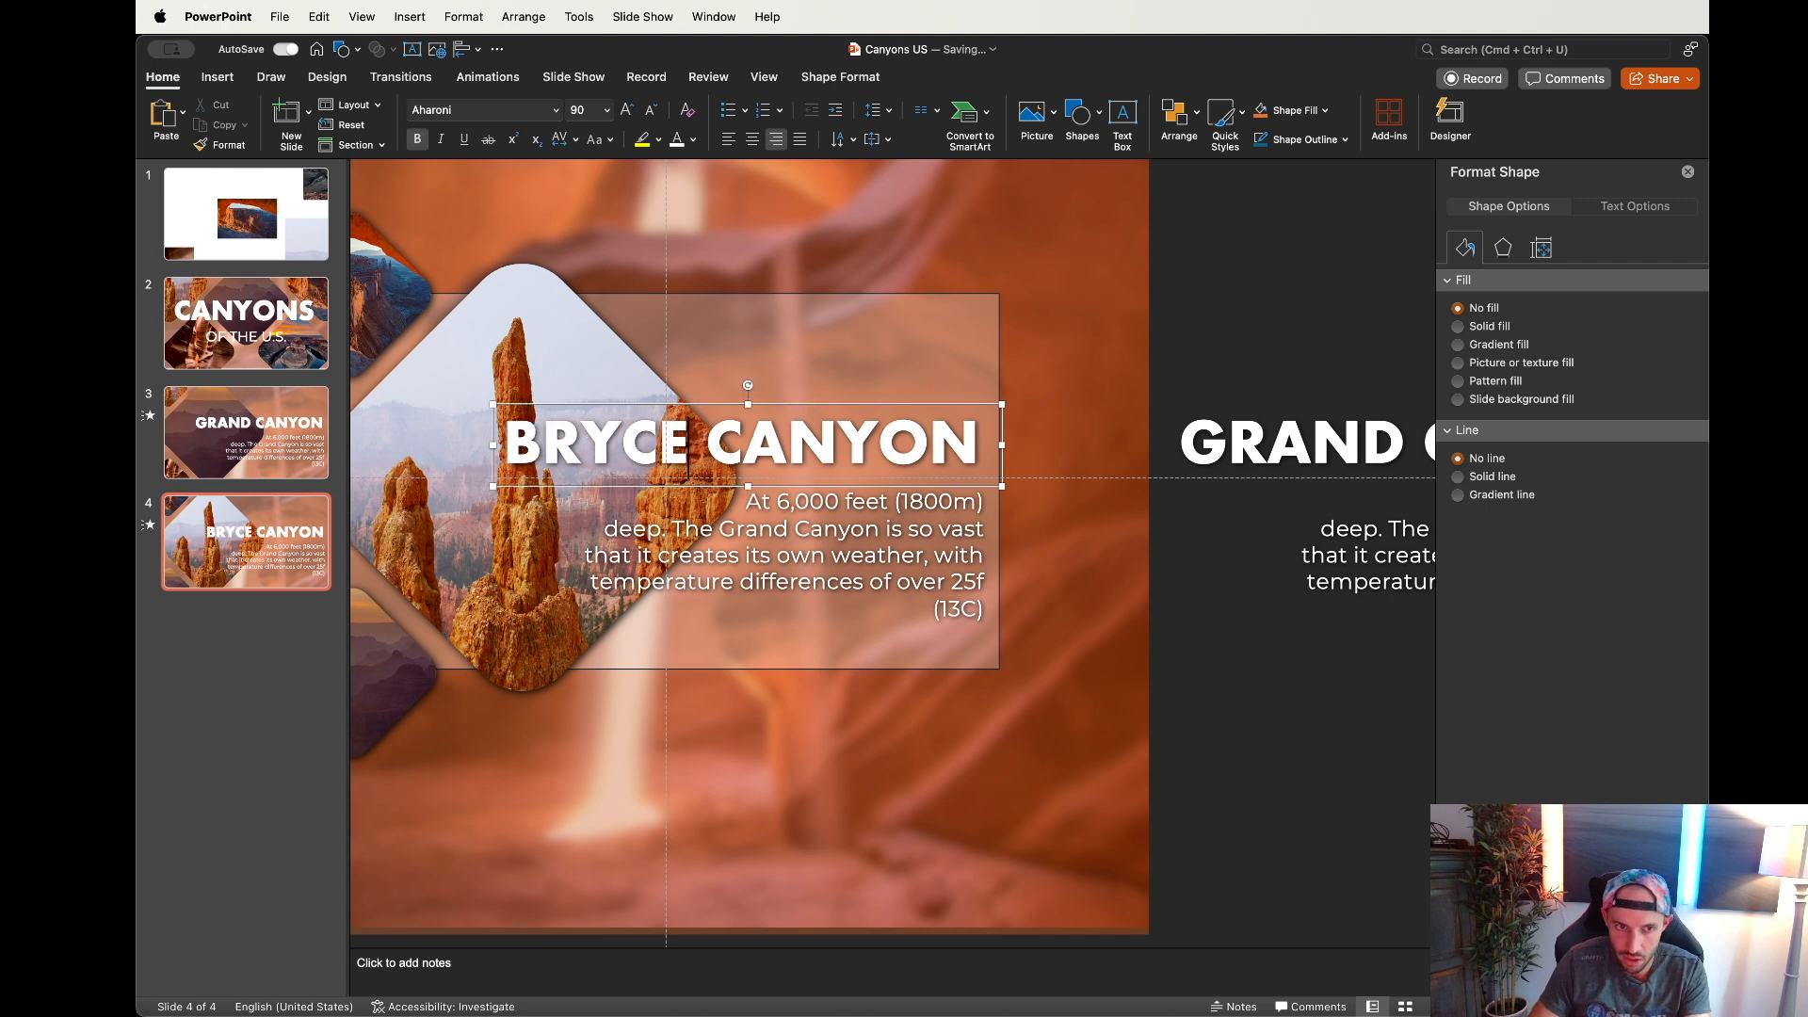
triple_click(745, 528)
key("super+v")
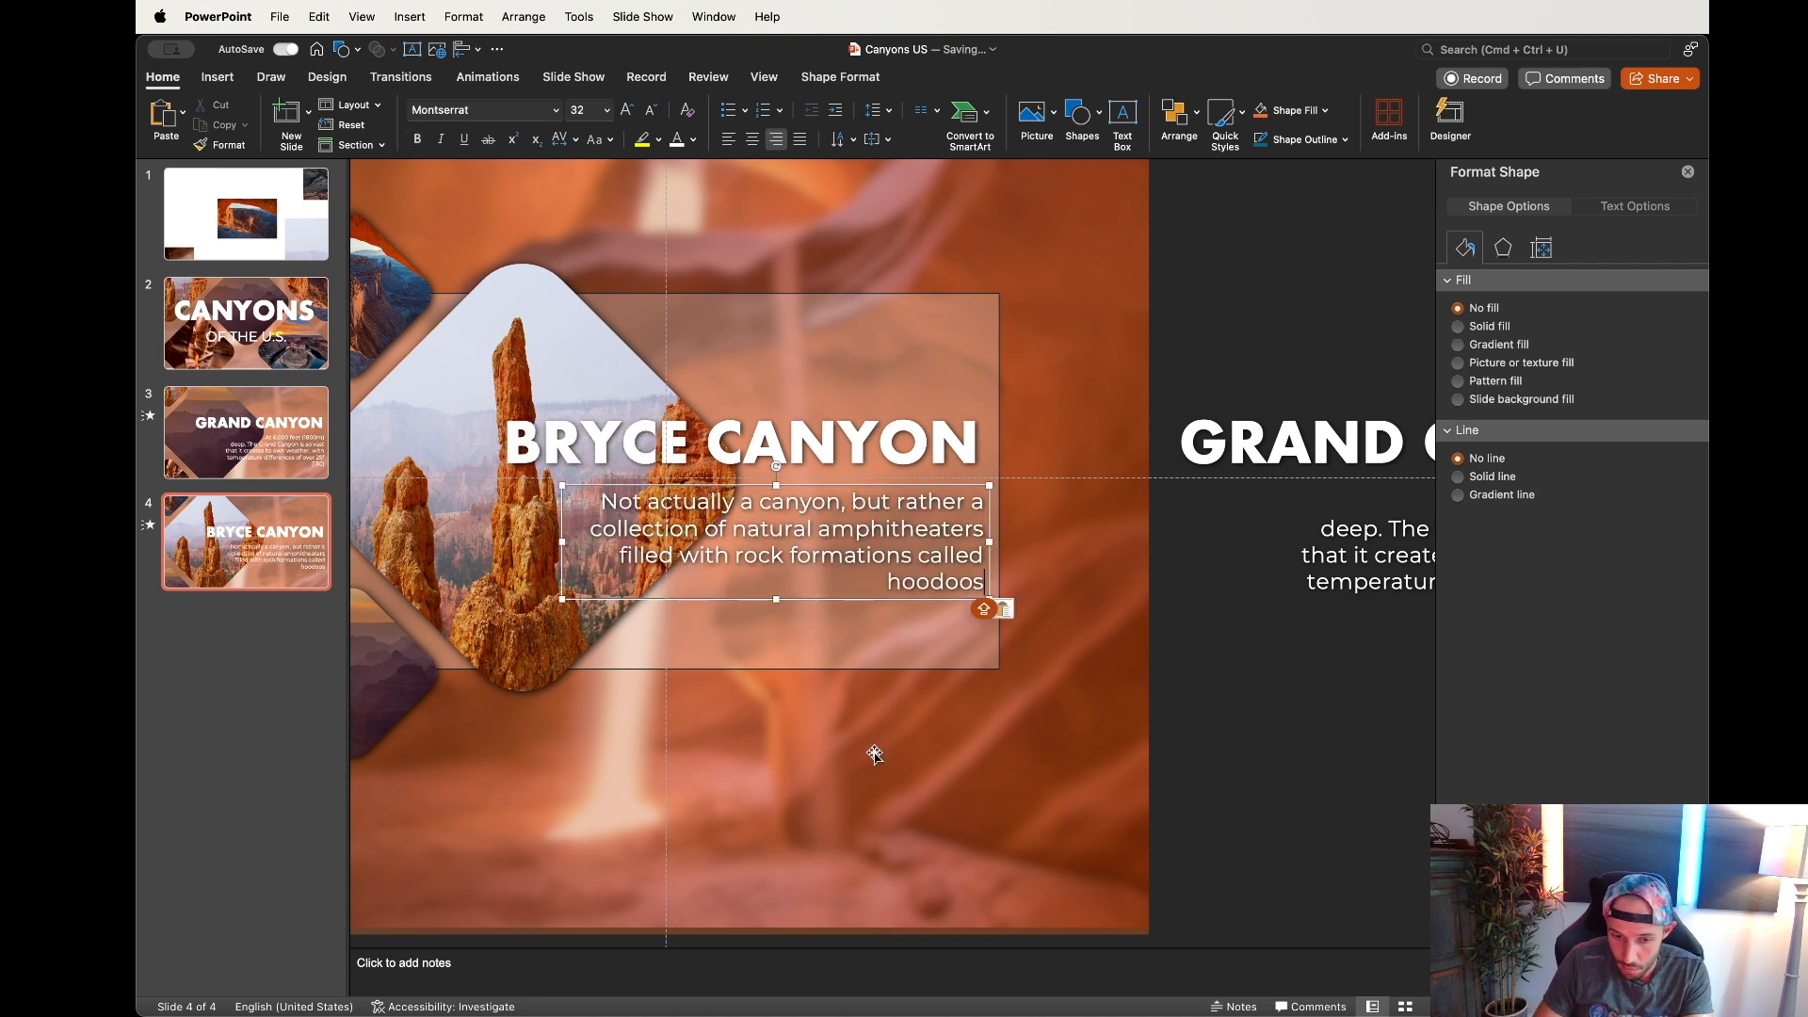
left_click(1266, 756)
Step: Copy the BRYCE CANYON heading and description to slide 3 and place them off the slide, to the right of CANYONS OF THE U.S
left_click(789, 476)
left_click(767, 516, "shift")
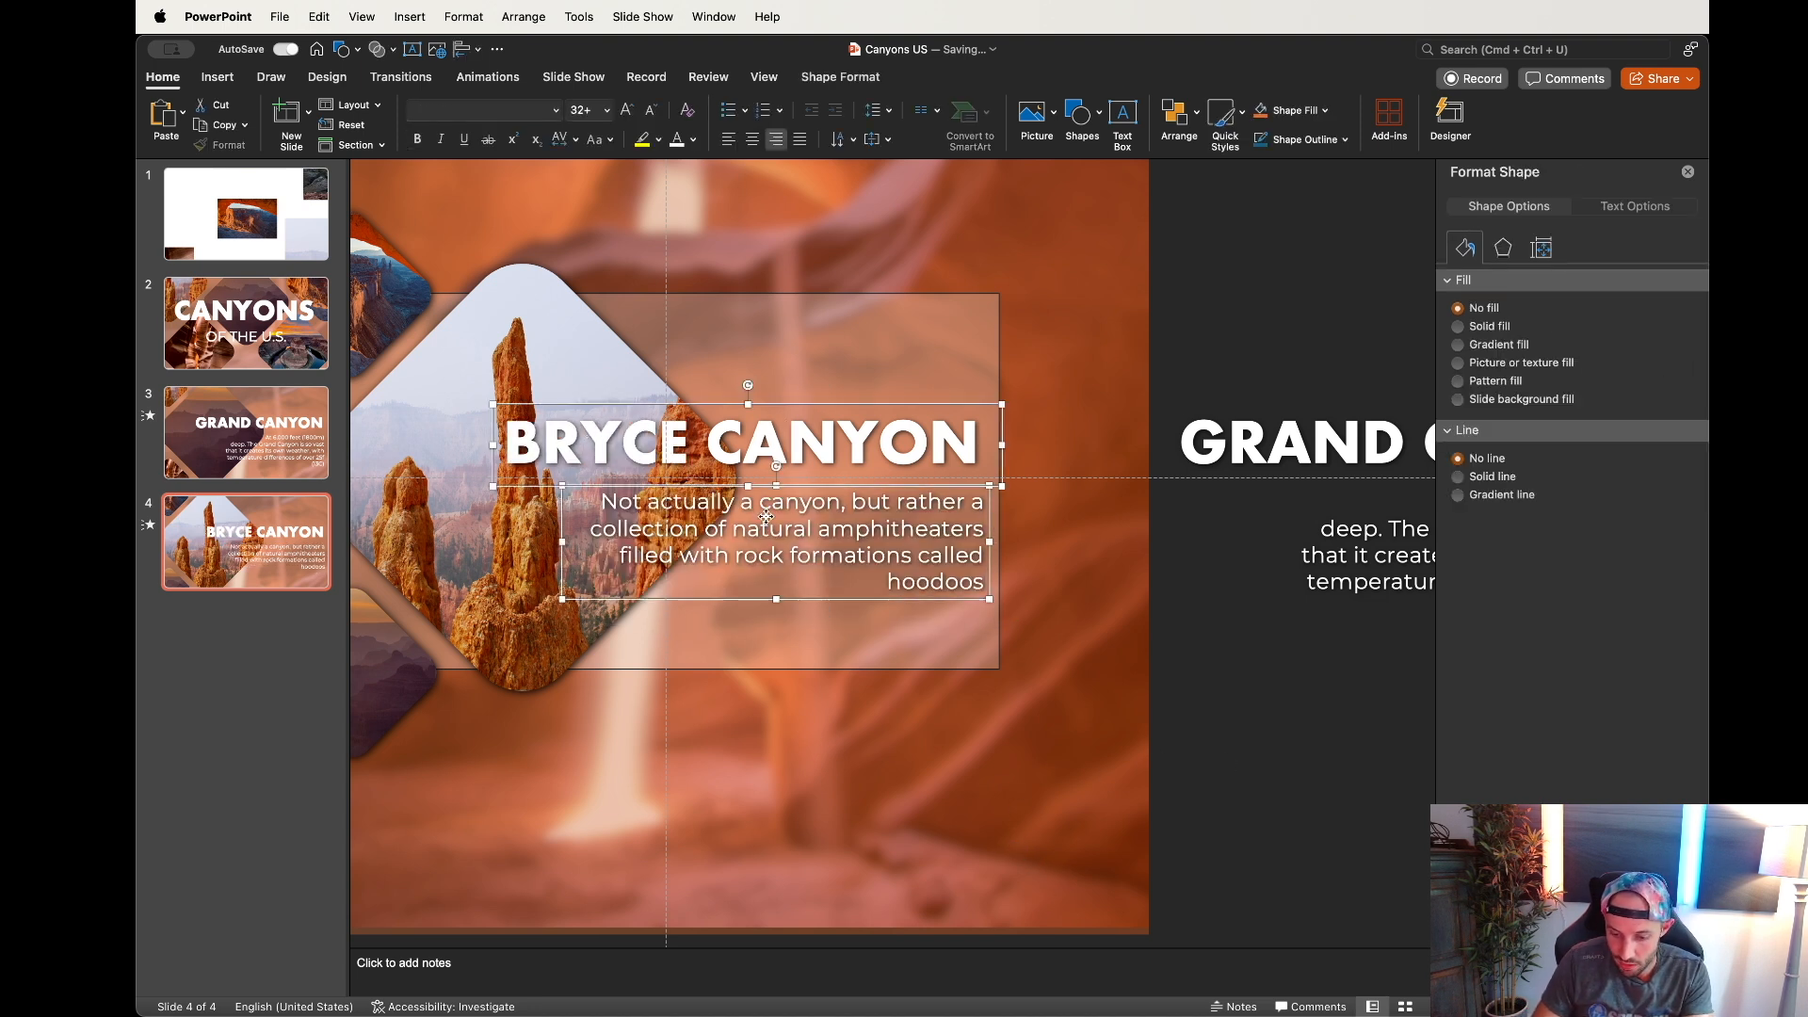
key("super+c")
left_click(176, 388)
key("super+v")
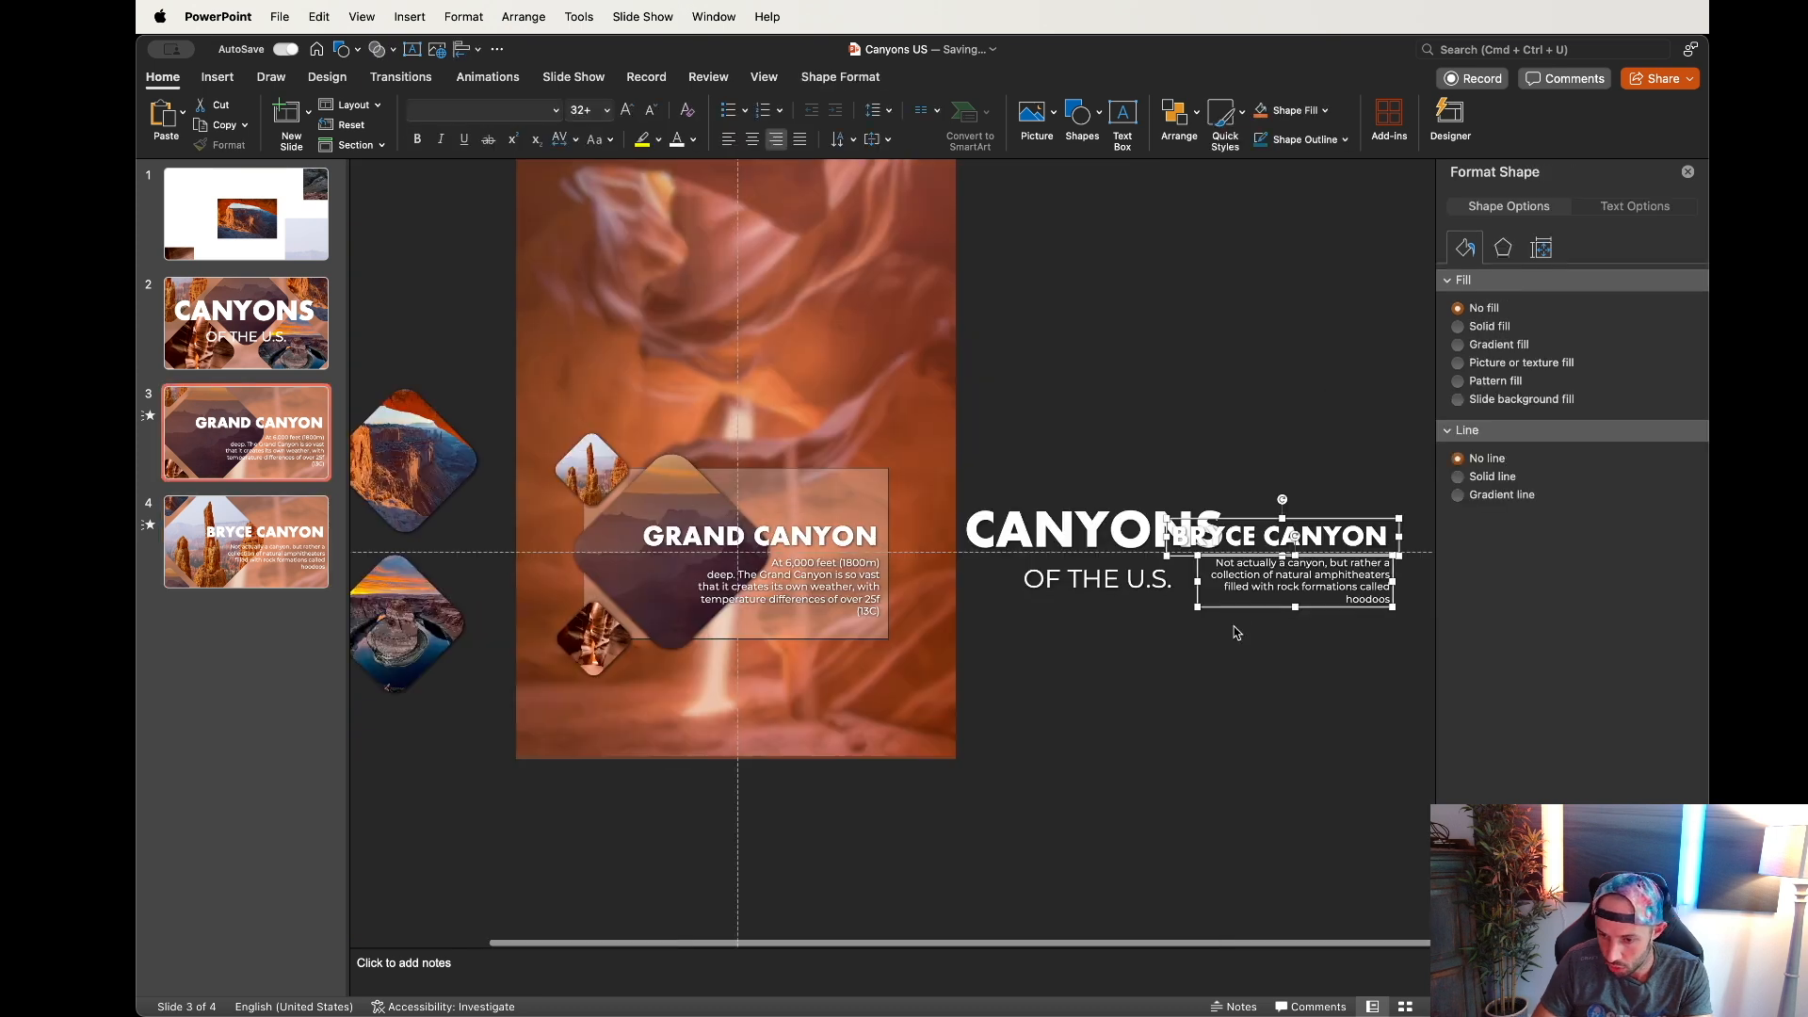
left_click_drag(1234, 612, 1316, 614)
left_click(1111, 678)
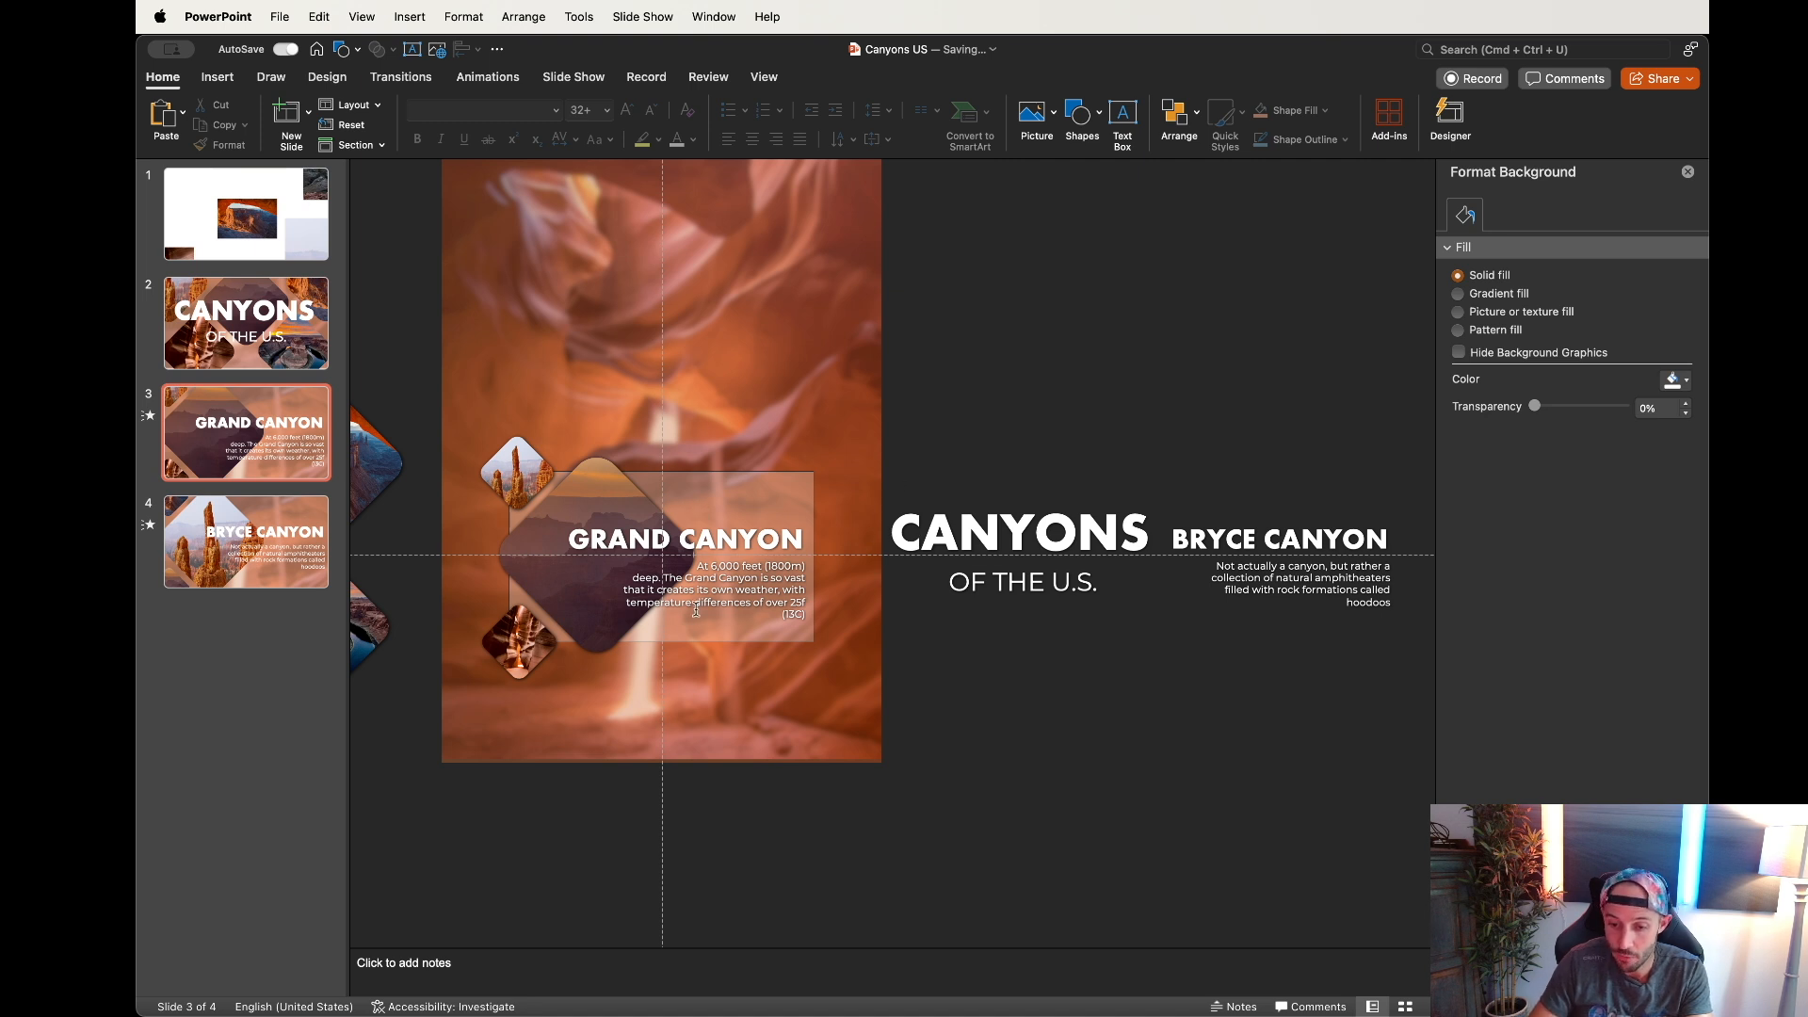
left_click(992, 602)
left_click(1338, 588)
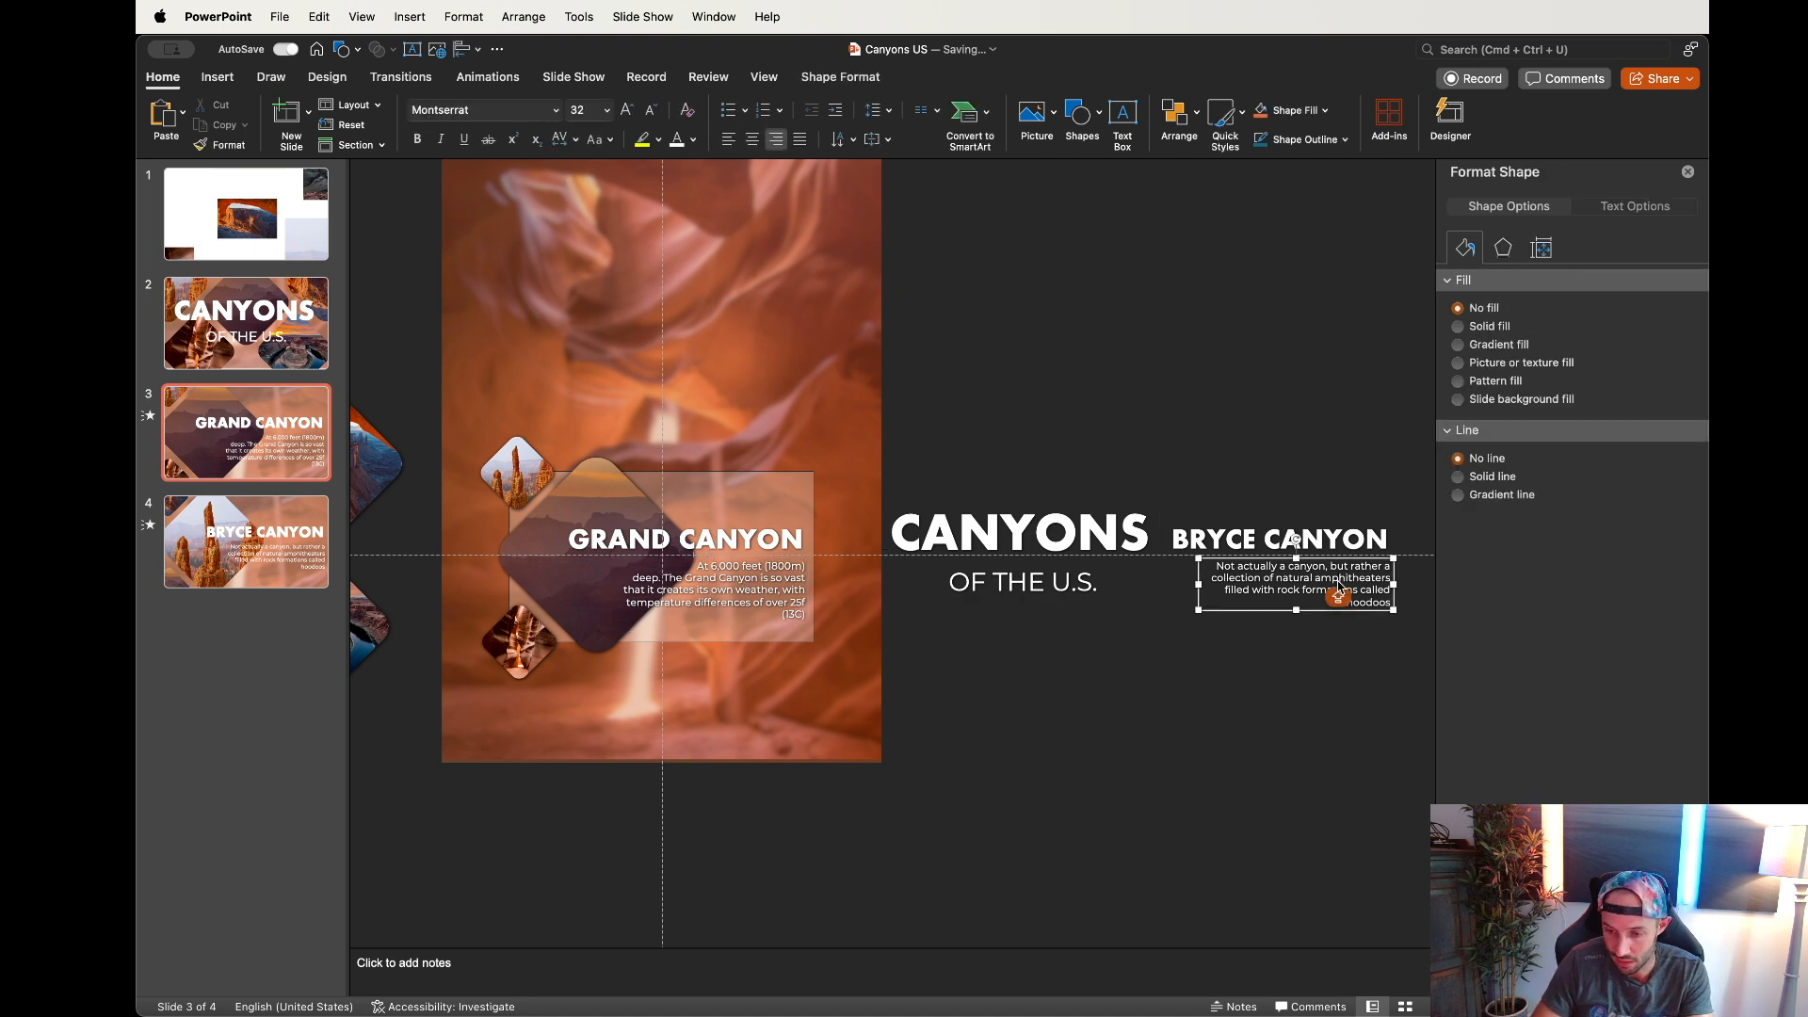
left_click(993, 526)
left_click(716, 540)
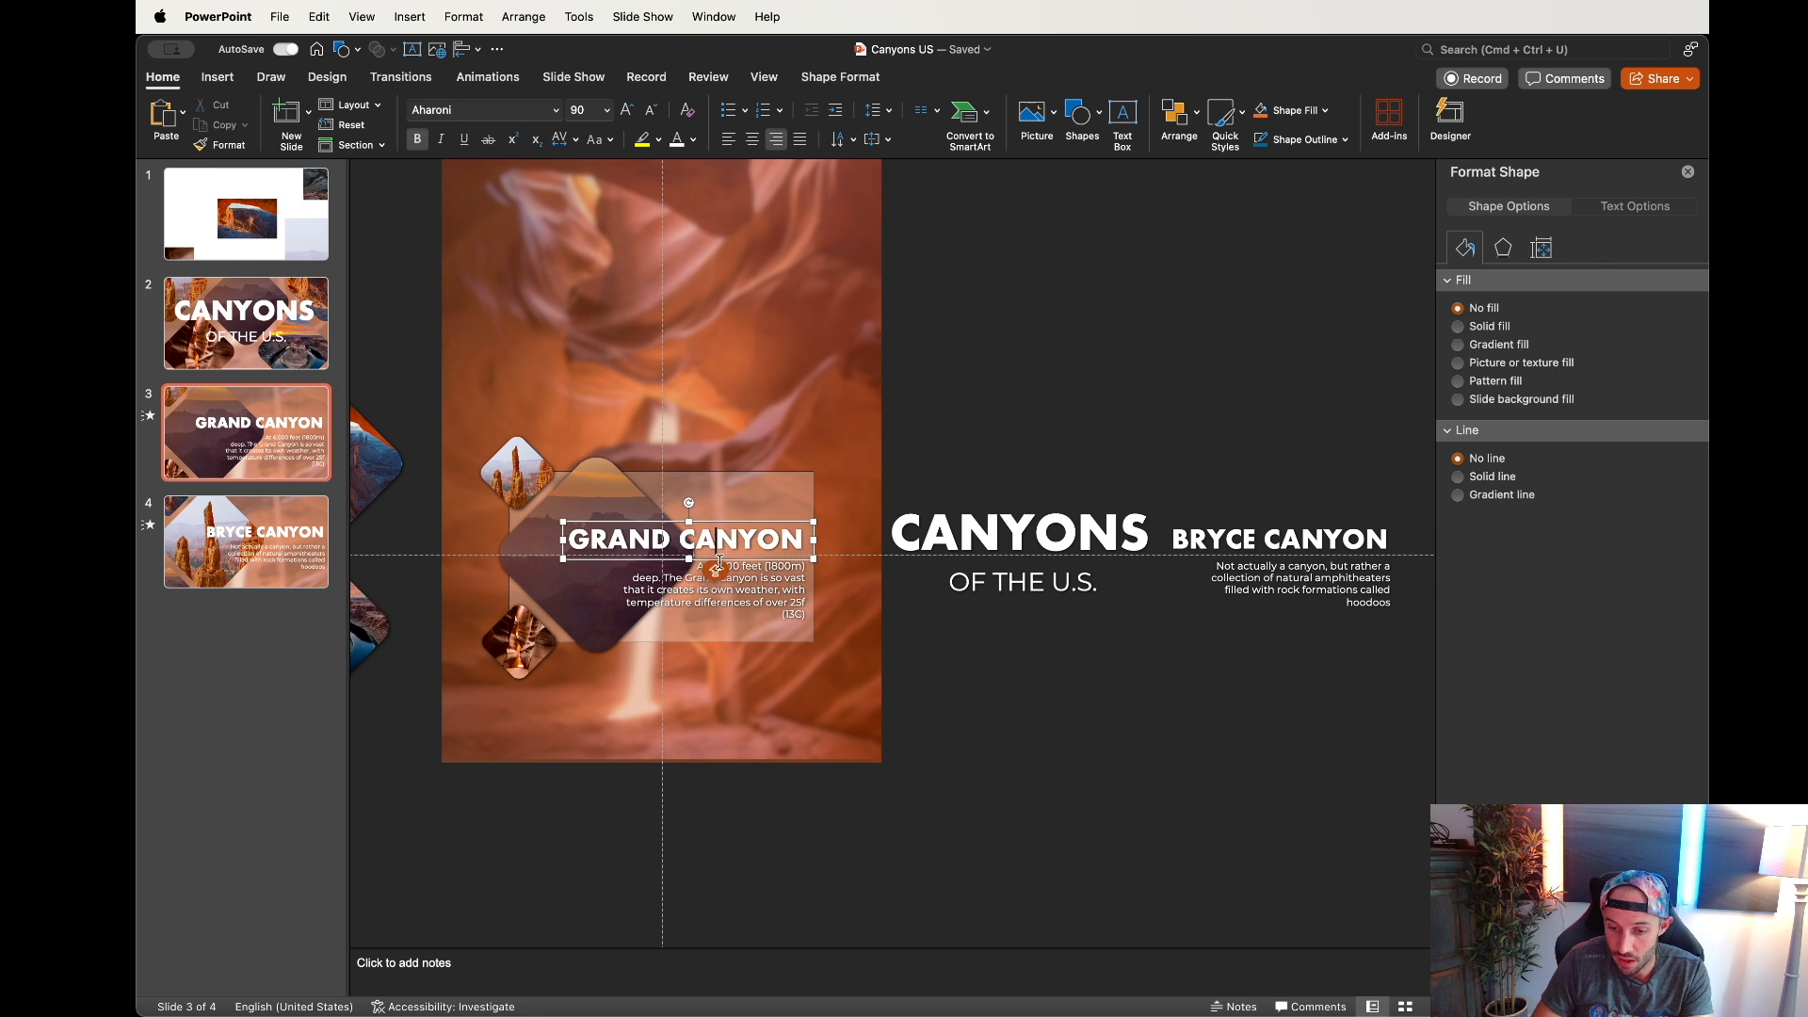
left_click(1290, 564)
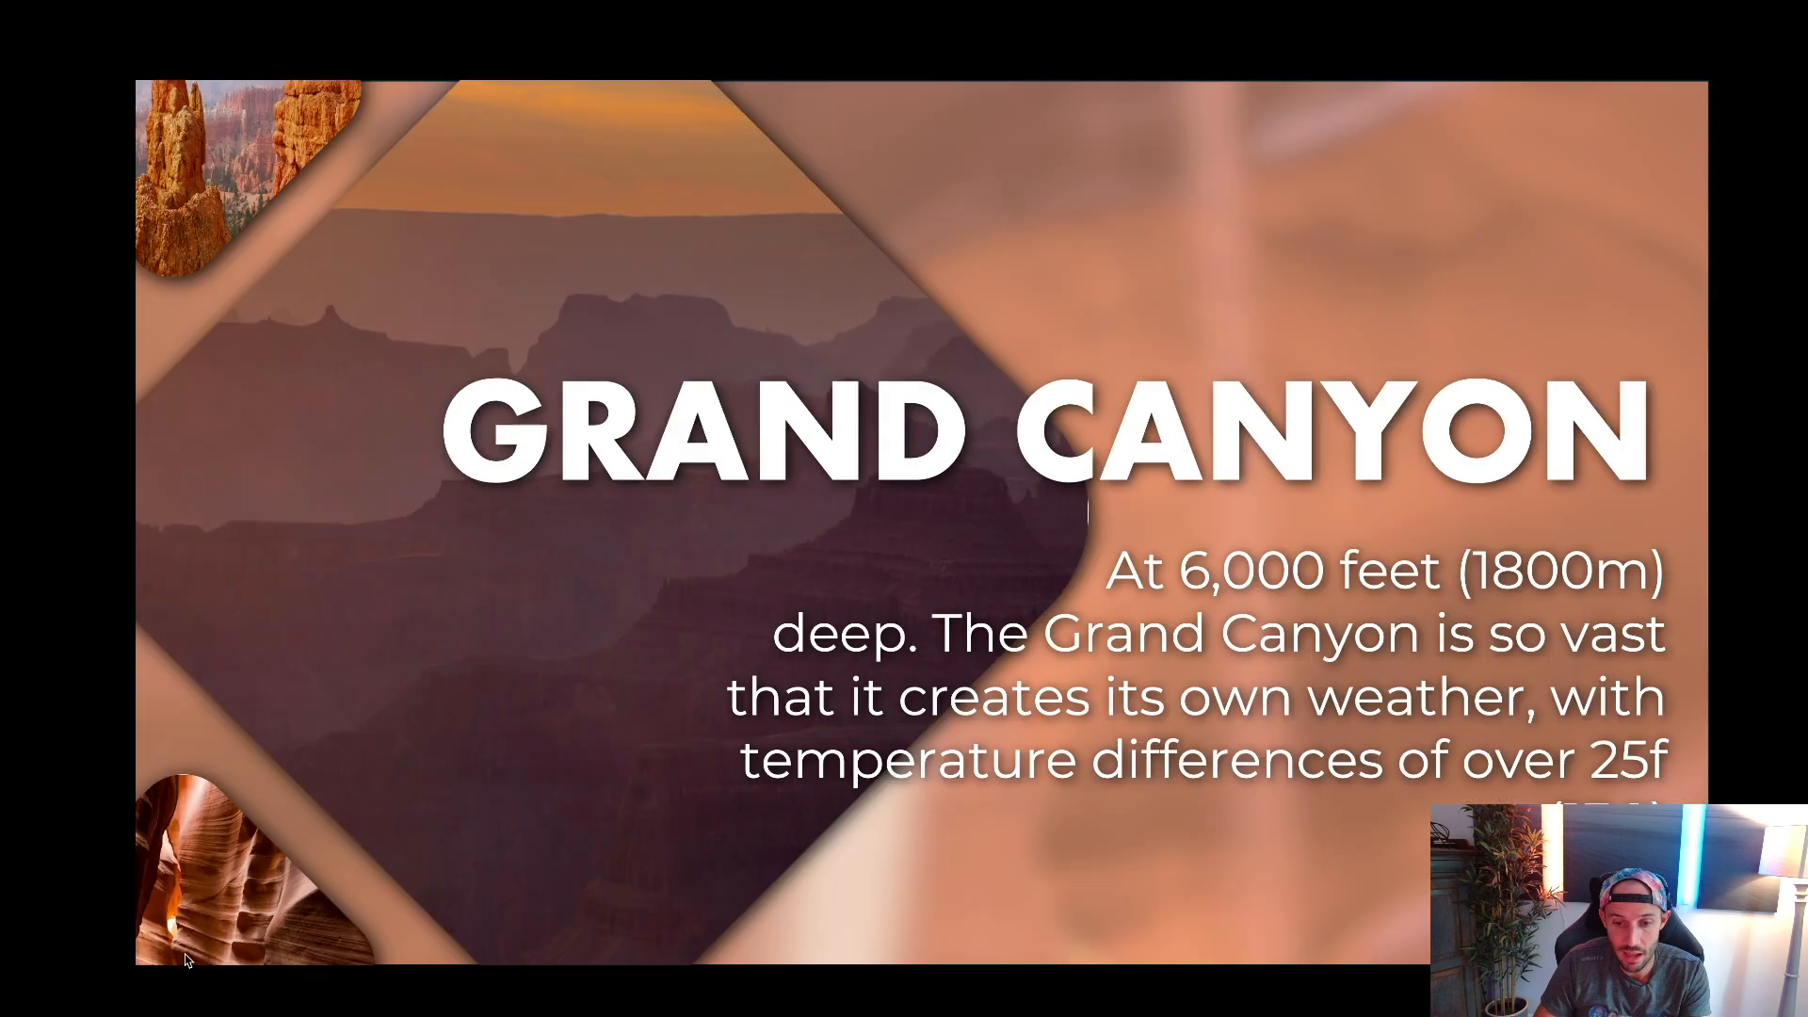
Step: Play the slide show through the title, Grand Canyon, Bryce Canyon, Canyonlands, Antelope Canyon and Glen Canyon slides to check the Morph transitions
key("Right")
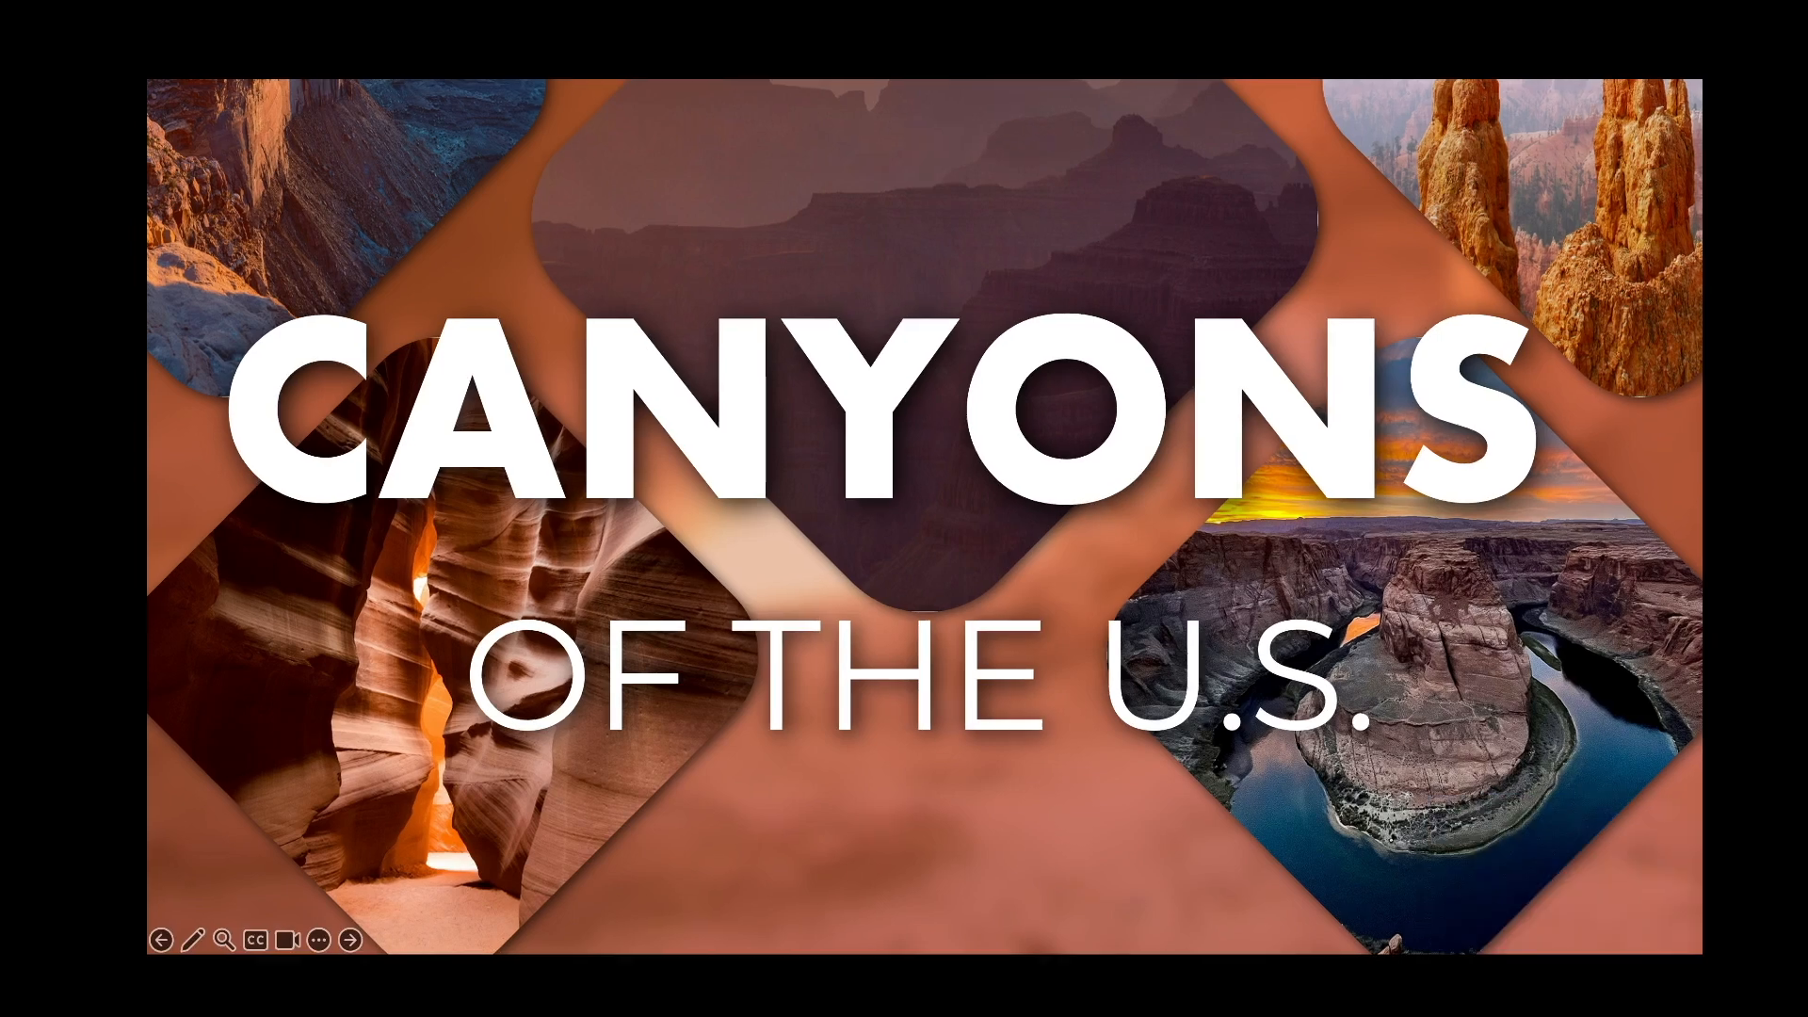
key("Right")
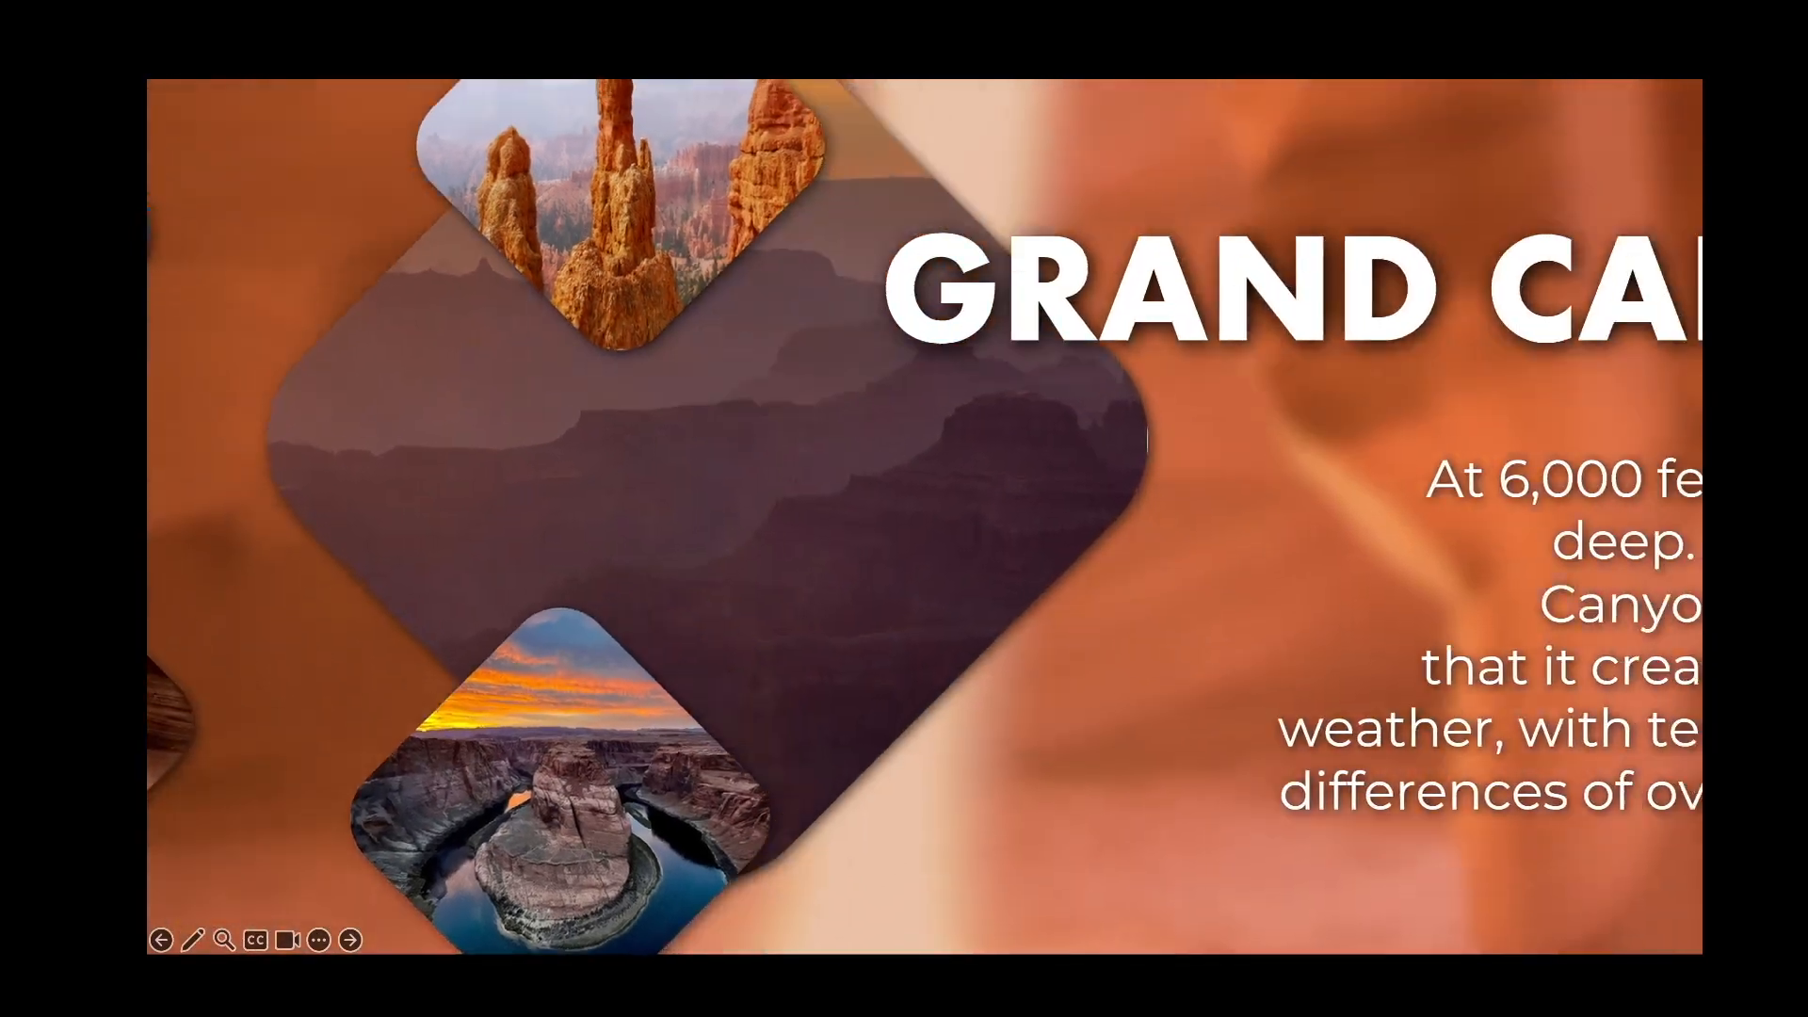
key("Right")
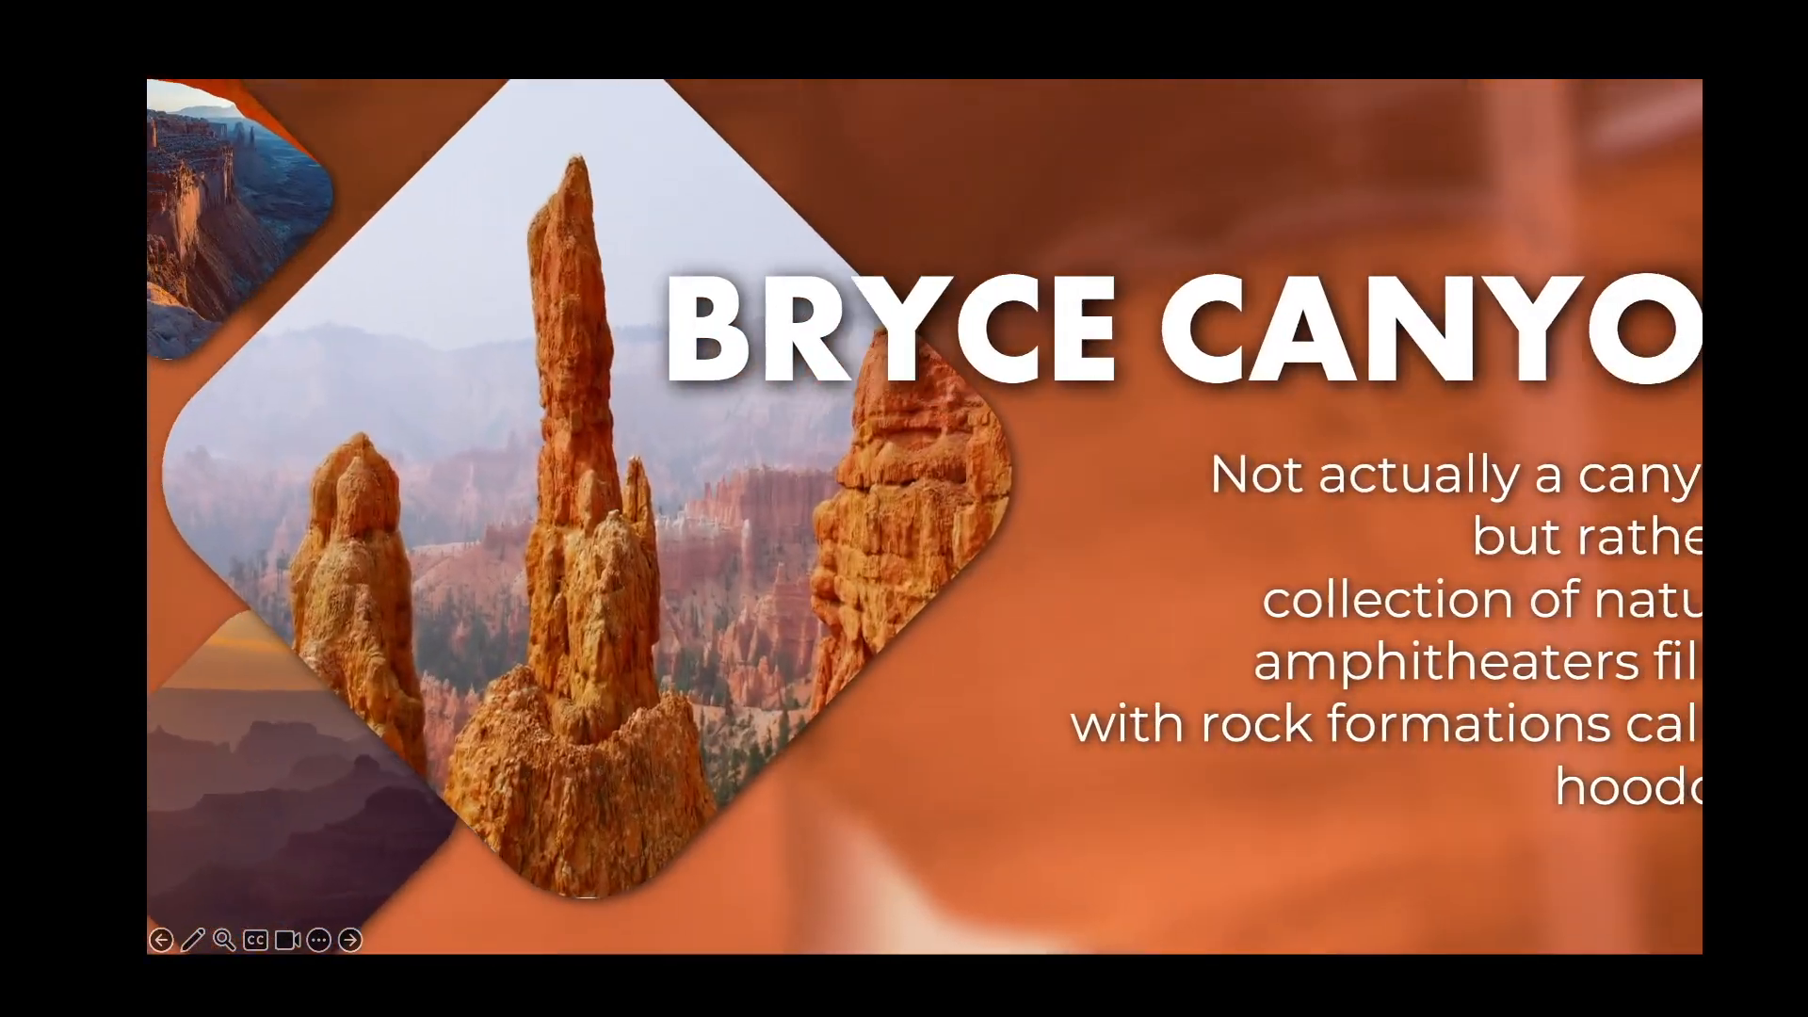
key("Right")
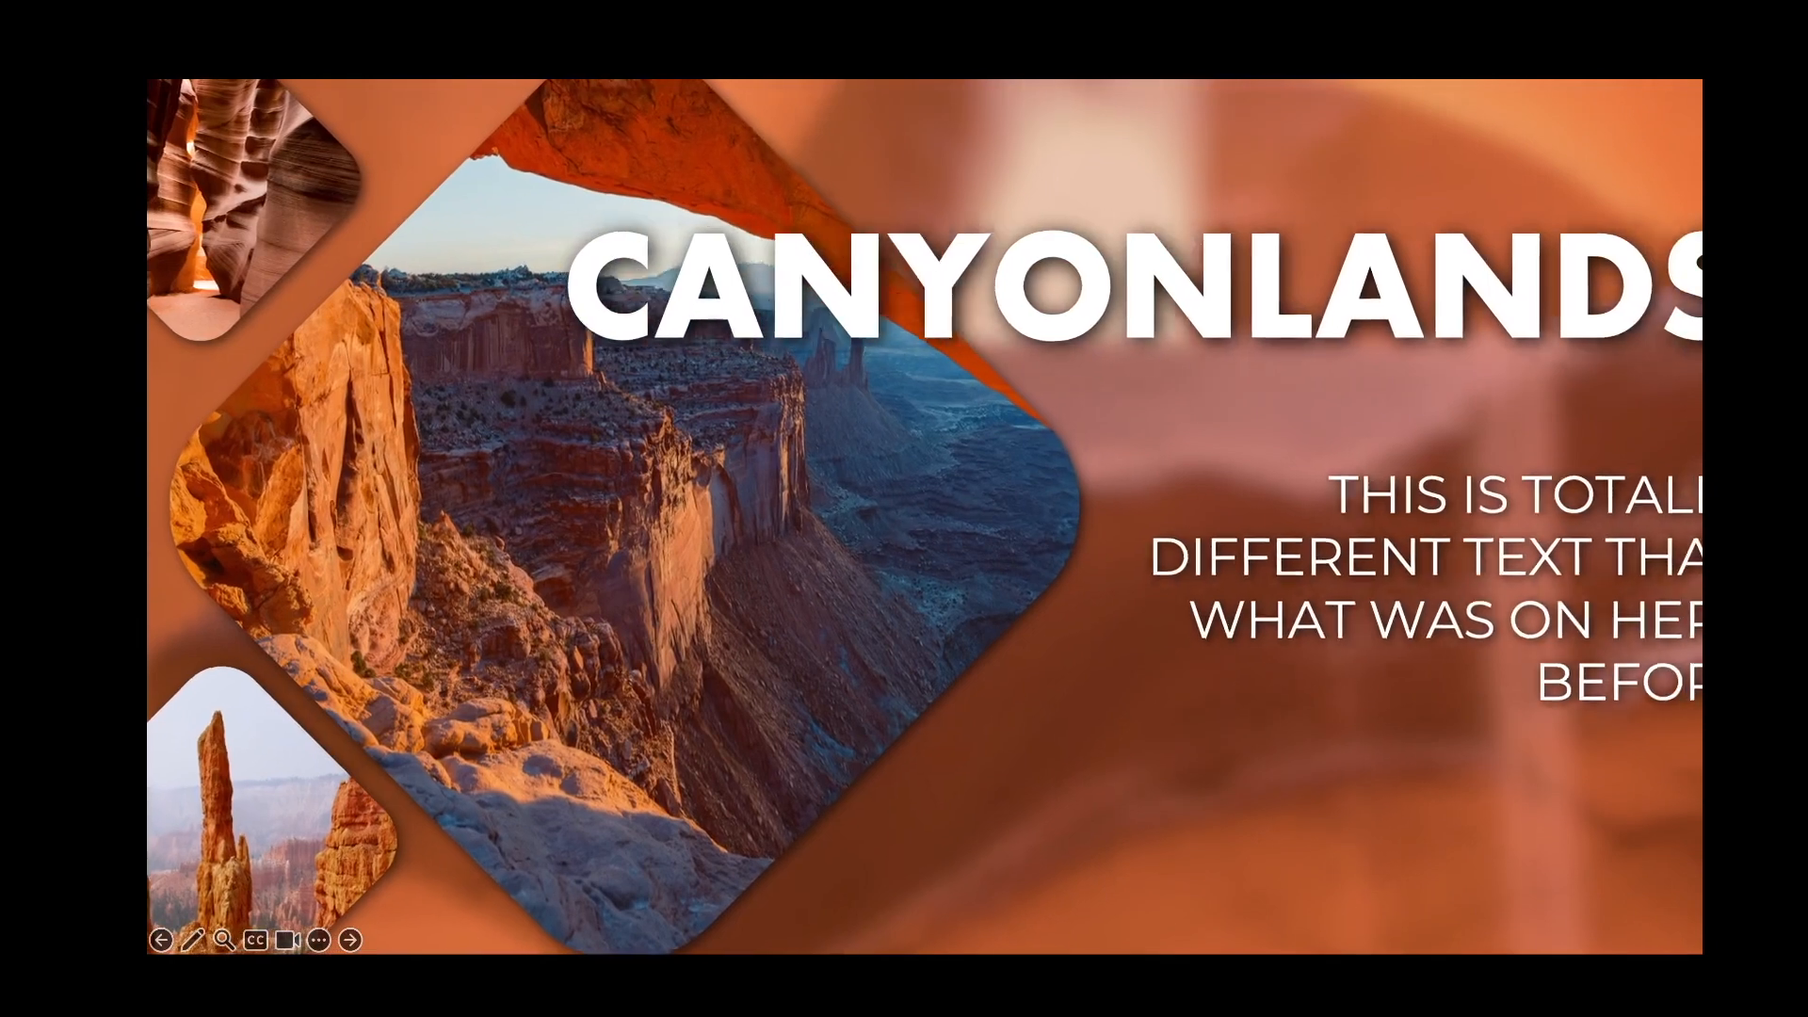
key("Right")
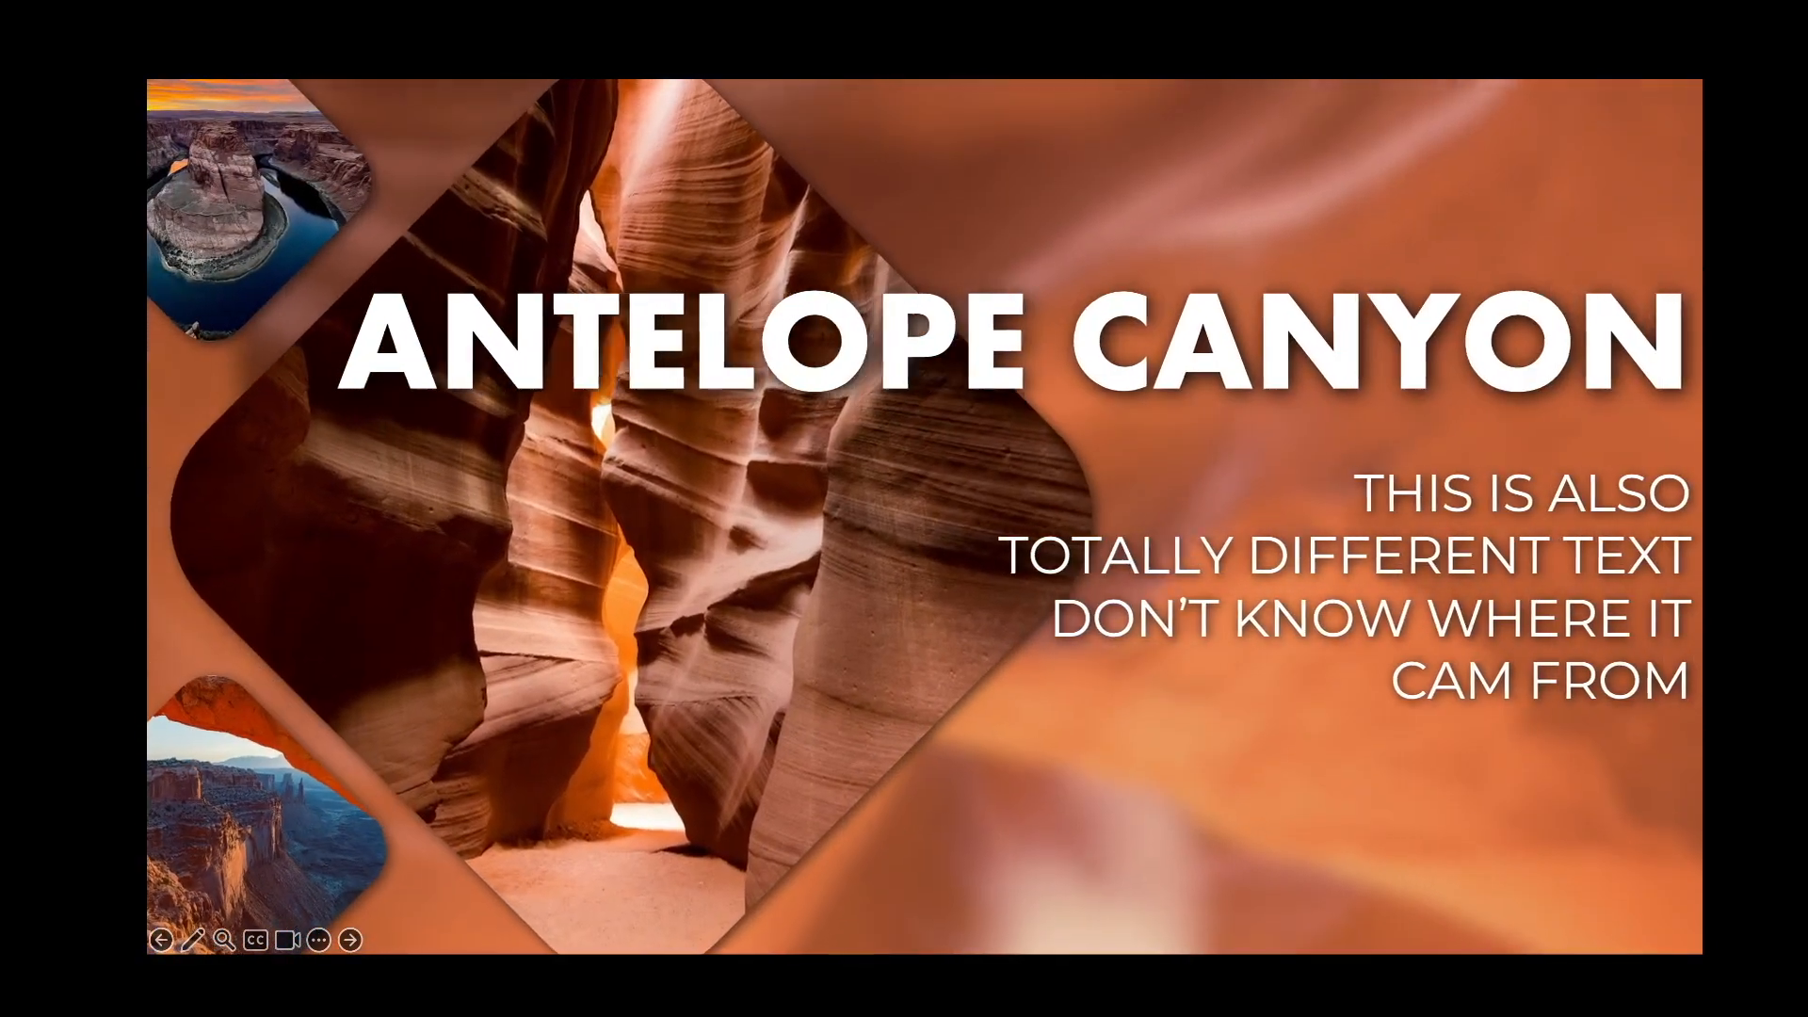
key("Right")
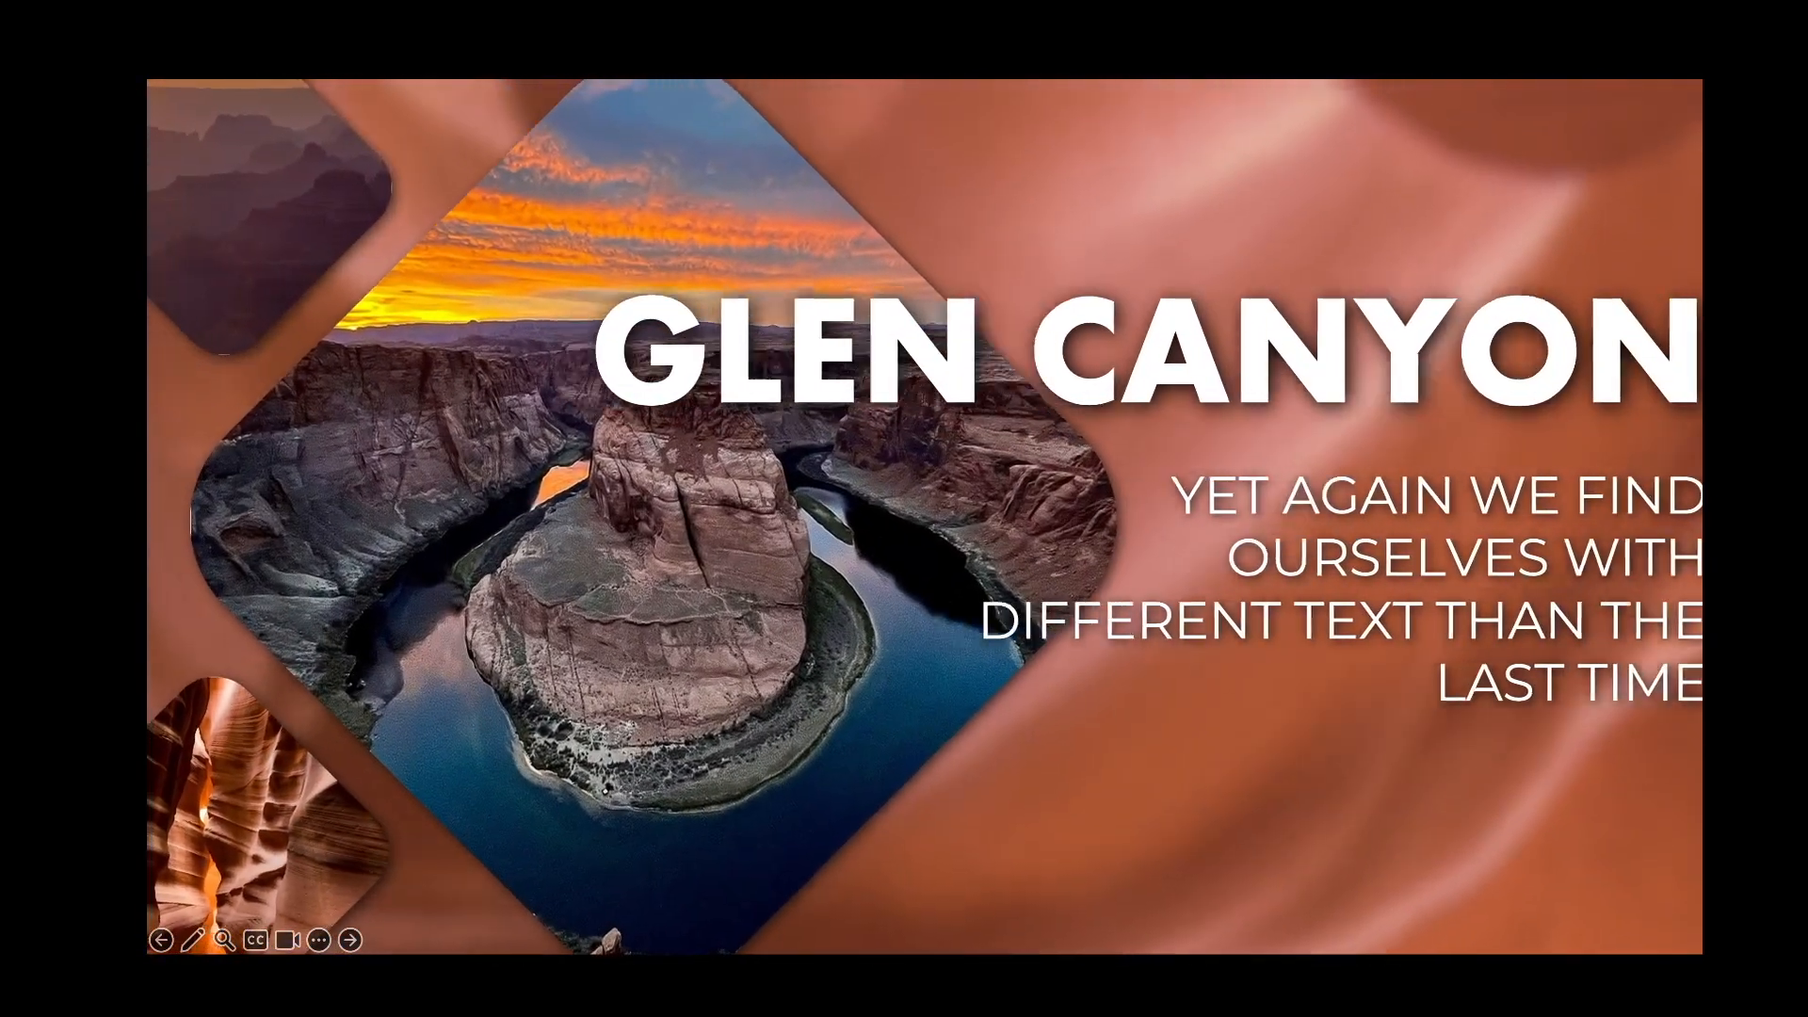
key("Right")
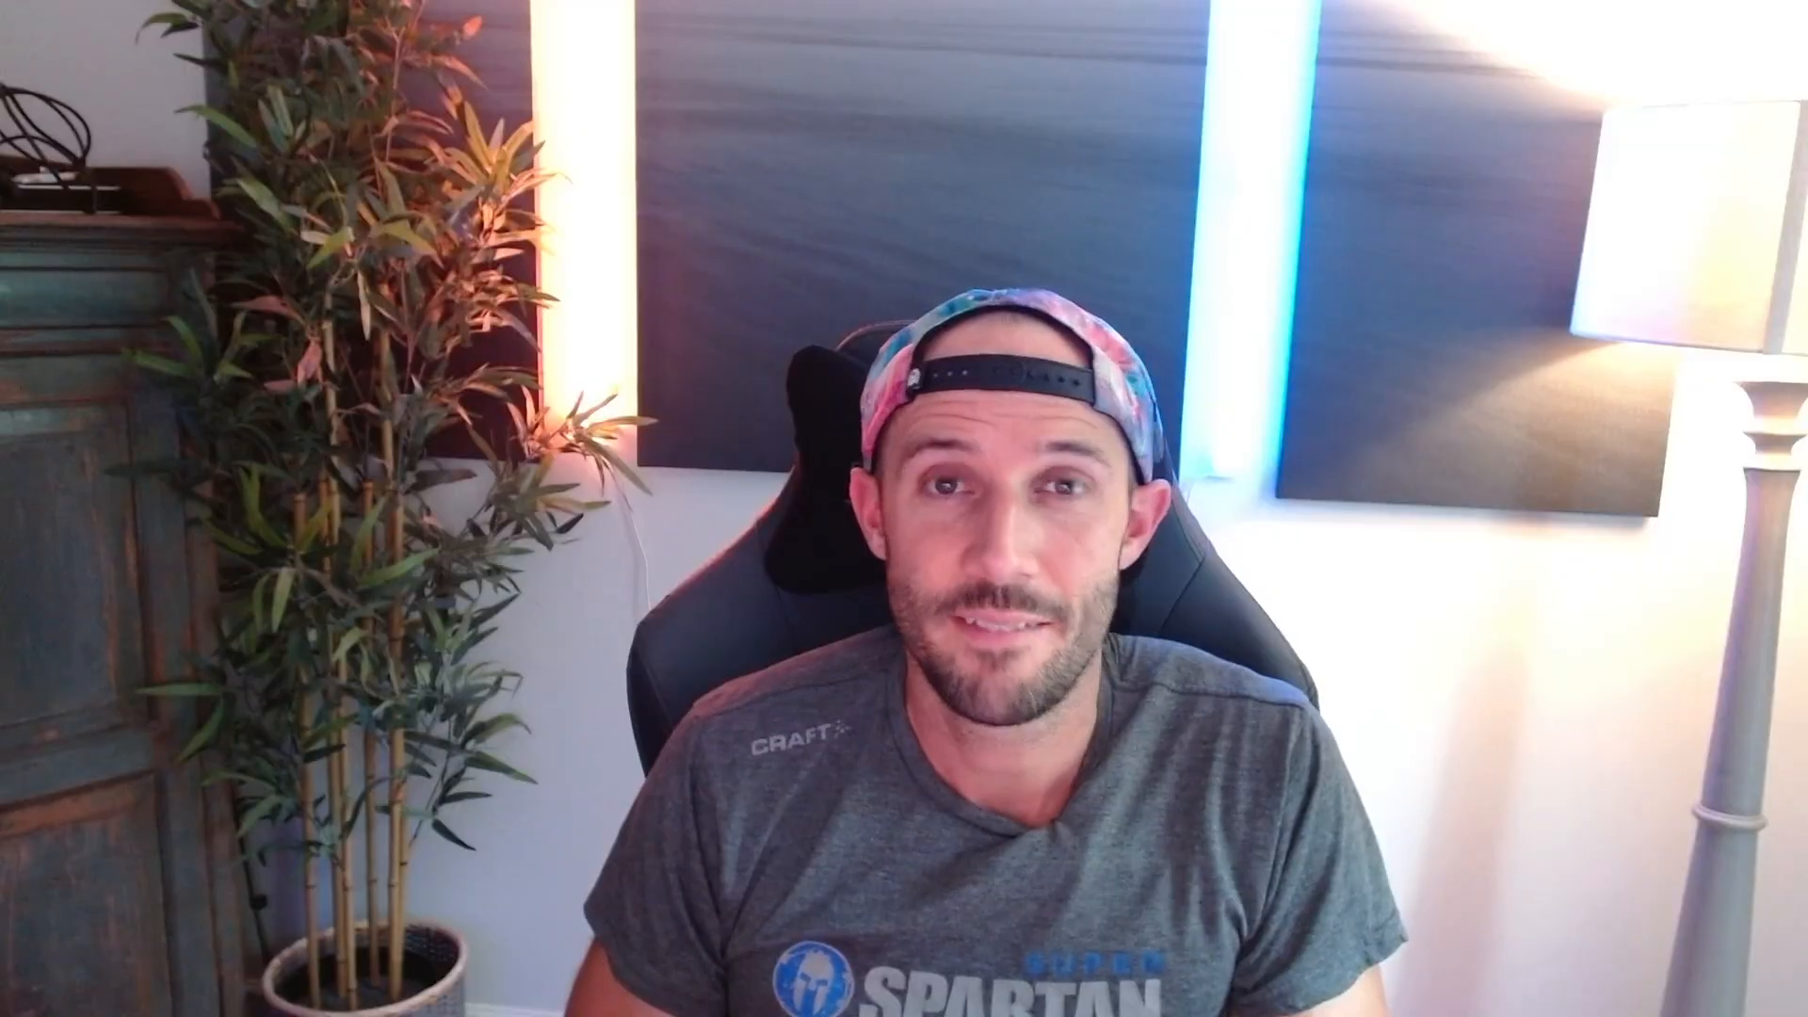